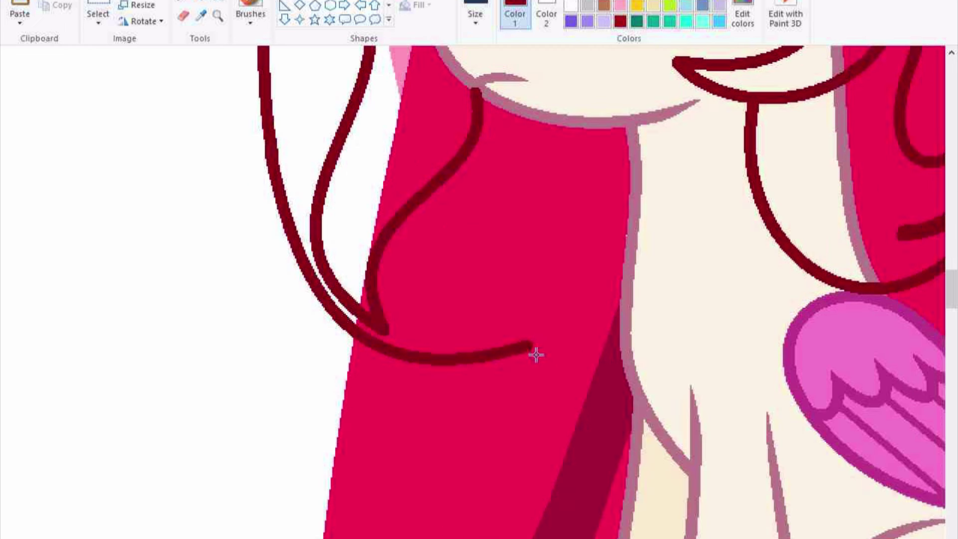
# Draw the dark red front mane lock that curls beneath the chin and ends in a point over the chair back
pyautogui.moveTo(624, 394); pyautogui.dragTo(628, 399)
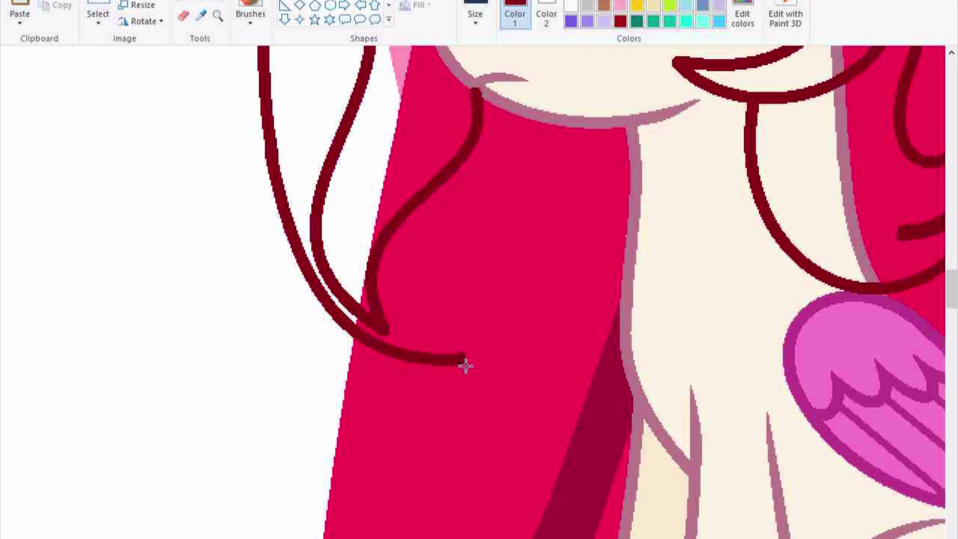
pyautogui.moveTo(466, 364); pyautogui.dragTo(430, 535)
pyautogui.moveTo(529, 449); pyautogui.dragTo(624, 438)
pyautogui.click(624, 439)
# Draw the outermost front mane strand in dark red, sweeping outward from the lock and down across the armrest
pyautogui.moveTo(262, 89)
pyautogui.mouseDown()
pyautogui.moveTo(432, 534)
pyautogui.moveTo(170, 464)
pyautogui.mouseUp()
pyautogui.scroll(-3, 170, 464)
pyautogui.scroll(3, 235, 466)
pyautogui.moveTo(245, 287); pyautogui.dragTo(235, 466)
pyautogui.scroll(-3, 192, 278)
pyautogui.moveTo(214, 309); pyautogui.dragTo(192, 278)
pyautogui.scroll(-6, 19, 338)
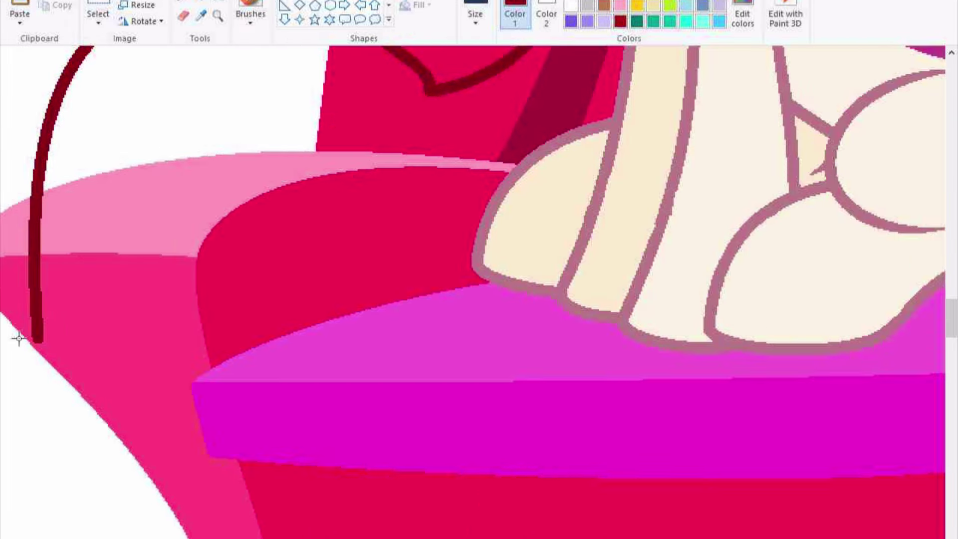
# Outline the curled, pointed tips of the outer front mane strand around the pink armrest
pyautogui.hscroll(-5, 19, 338)
pyautogui.moveTo(234, 339); pyautogui.dragTo(101, 277)
pyautogui.moveTo(164, 379); pyautogui.dragTo(191, 474)
pyautogui.moveTo(100, 278); pyautogui.dragTo(352, 309)
pyautogui.moveTo(210, 399); pyautogui.dragTo(190, 499)
pyautogui.moveTo(300, 399); pyautogui.dragTo(272, 483)
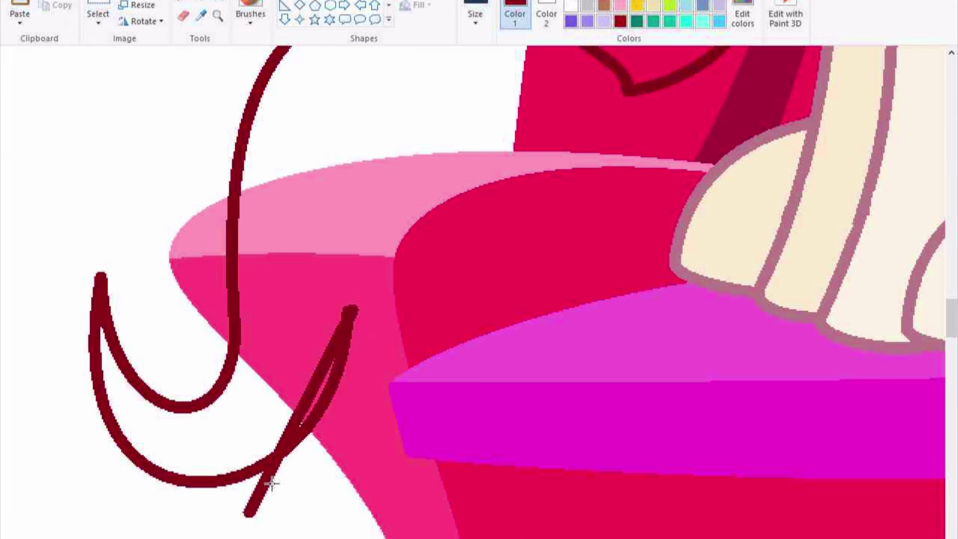
# Outline the front mane lock that falls across the chair's inner arm and ends in a point over the purple cushion
pyautogui.moveTo(252, 514); pyautogui.dragTo(464, 240)
pyautogui.moveTo(359, 374); pyautogui.dragTo(429, 434)
pyautogui.moveTo(622, 78); pyautogui.dragTo(737, 451)
pyautogui.moveTo(679, 269); pyautogui.dragTo(574, 189)
pyautogui.moveTo(737, 455)
pyautogui.mouseDown()
pyautogui.moveTo(457, 243)
pyautogui.moveTo(701, 256)
pyautogui.moveTo(466, 449)
pyautogui.mouseUp()
# Draw two narrow, curved mane strands hanging from beneath the chin to the curled front lock
pyautogui.scroll(-3, 457, 243)
pyautogui.scroll(3, 462, 387)
pyautogui.scroll(2, 418, 369)
pyautogui.scroll(10, 722, 530)
pyautogui.moveTo(722, 530); pyautogui.dragTo(729, 267)
pyautogui.moveTo(723, 499); pyautogui.dragTo(766, 277)
pyautogui.scroll(-3, 768, 376)
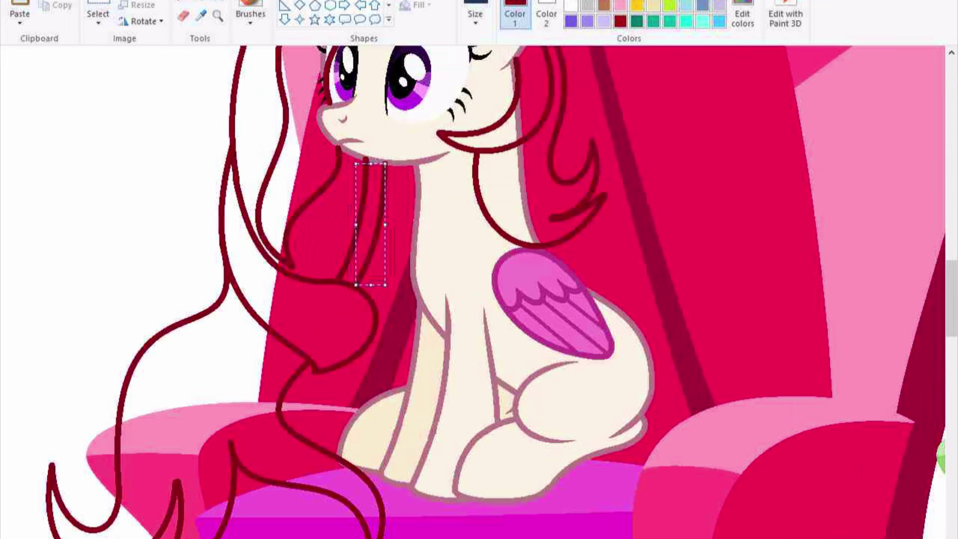
# Outline a pointed mane lock running from the front of the neck across the front legs
pyautogui.scroll(3, 464, 423)
pyautogui.scroll(-3, 464, 423)
pyautogui.moveTo(542, 496); pyautogui.dragTo(406, 331)
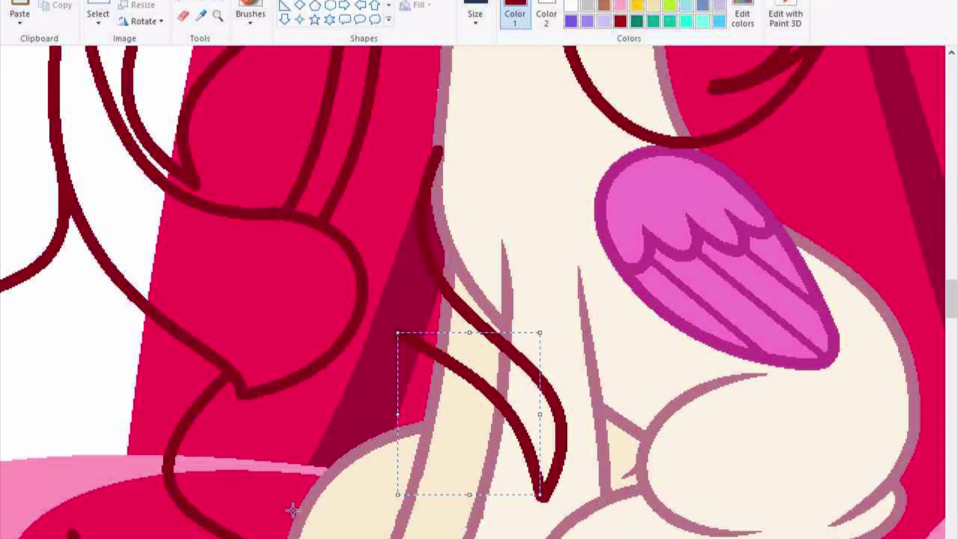
pyautogui.moveTo(290, 509); pyautogui.dragTo(637, 410)
pyautogui.scroll(-2, 637, 411)
pyautogui.scroll(2, 510, 422)
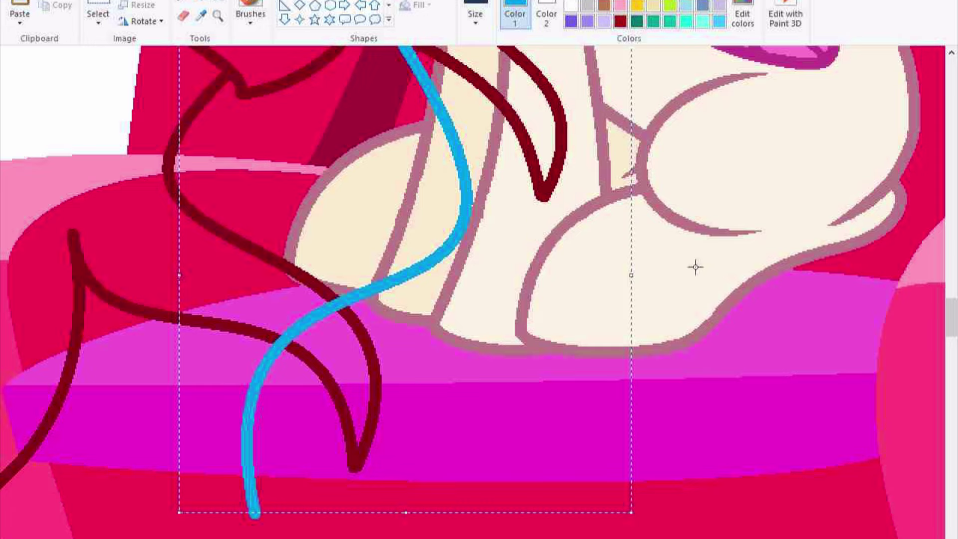
pyautogui.scroll(2, 695, 265)
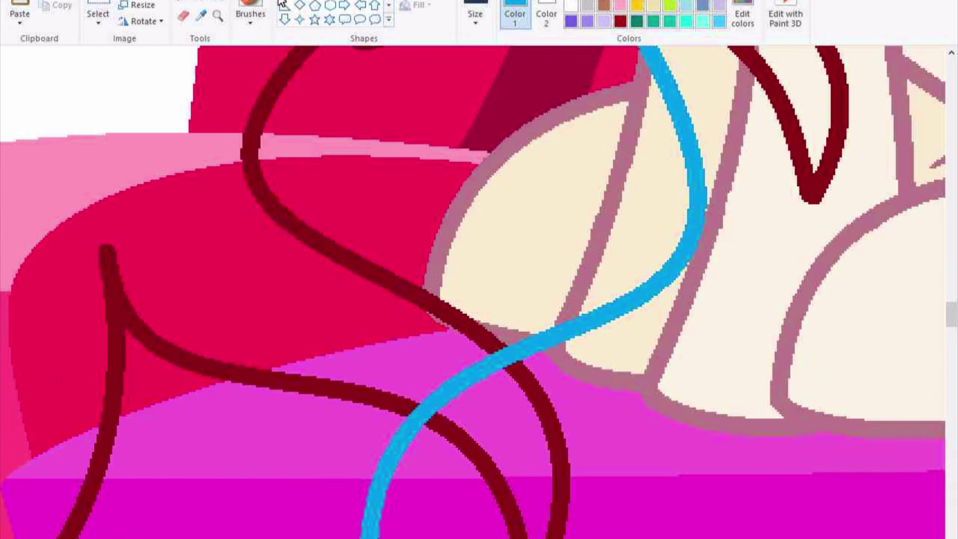
pyautogui.hotkey('ctrl', 'z')
# Draw the dark red mane strand that sweeps from the inner point of the front-leg lock down over the front hooves
pyautogui.scroll(5, 458, 406)
pyautogui.scroll(-1, 590, 320)
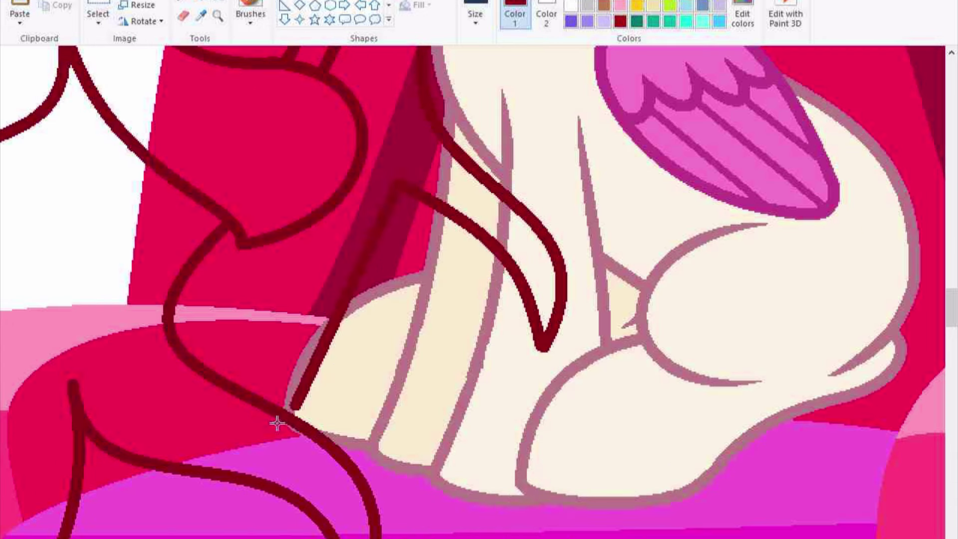
pyautogui.moveTo(278, 253); pyautogui.dragTo(124, 423)
pyautogui.scroll(-3, 123, 423)
pyautogui.scroll(4, 469, 206)
pyautogui.scroll(-5, 469, 205)
pyautogui.scroll(5, 542, 481)
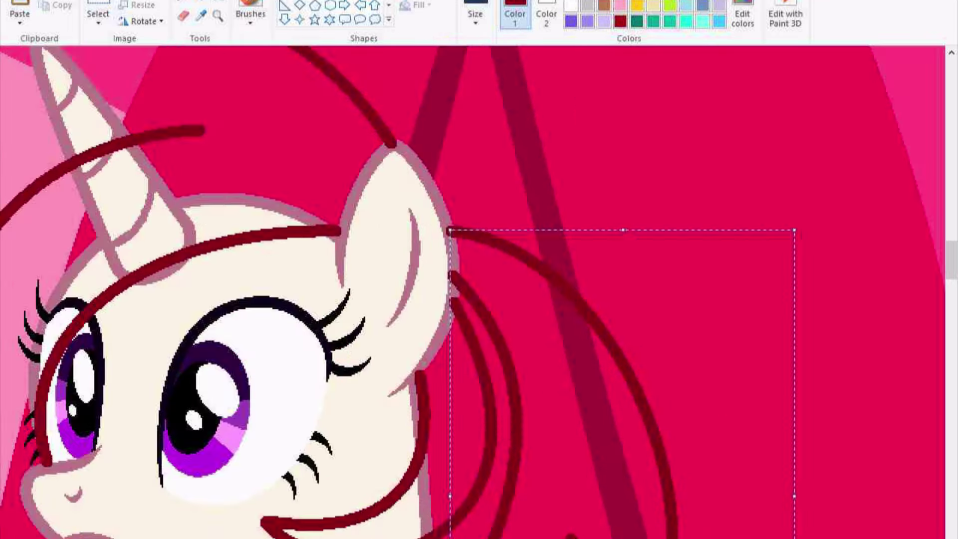
# Outline the lower tail in dark red with several pointed curls hanging below the base of the chair
pyautogui.scroll(-7, 499, 399)
pyautogui.scroll(-3, 484, 374)
pyautogui.scroll(3, 484, 374)
pyautogui.scroll(-10, 852, 293)
pyautogui.moveTo(680, 274); pyautogui.dragTo(770, 530)
pyautogui.moveTo(698, 329); pyautogui.dragTo(589, 249)
pyautogui.moveTo(660, 362)
pyautogui.mouseDown()
pyautogui.moveTo(808, 494)
pyautogui.moveTo(826, 454)
pyautogui.mouseUp()
pyautogui.moveTo(762, 514)
pyautogui.mouseDown()
pyautogui.moveTo(17, 454)
pyautogui.moveTo(21, 513)
pyautogui.moveTo(390, 383)
pyautogui.mouseUp()
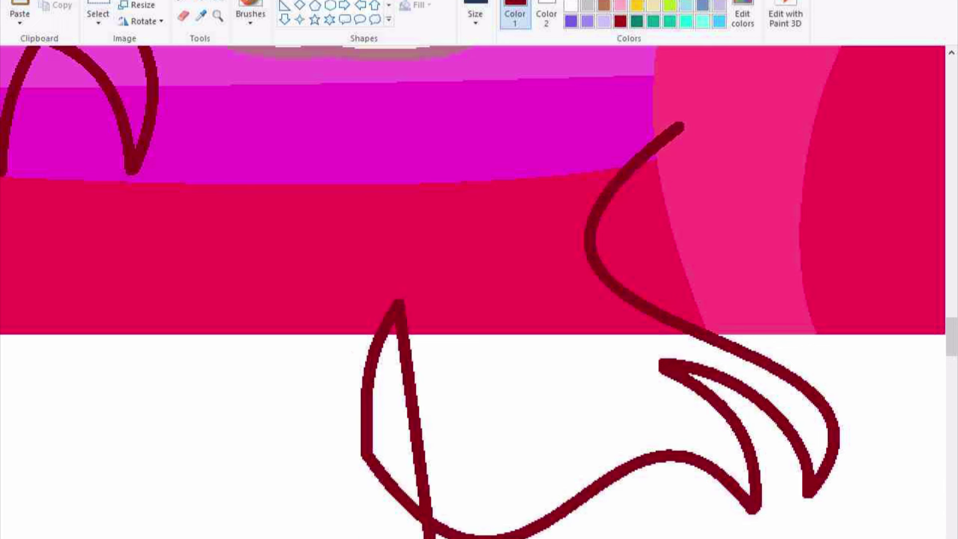
pyautogui.moveTo(414, 424); pyautogui.dragTo(165, 427)
# Draw the upper tail outline across the cushion and the pointed curl overlapping the hind leg
pyautogui.scroll(8, 387, 494)
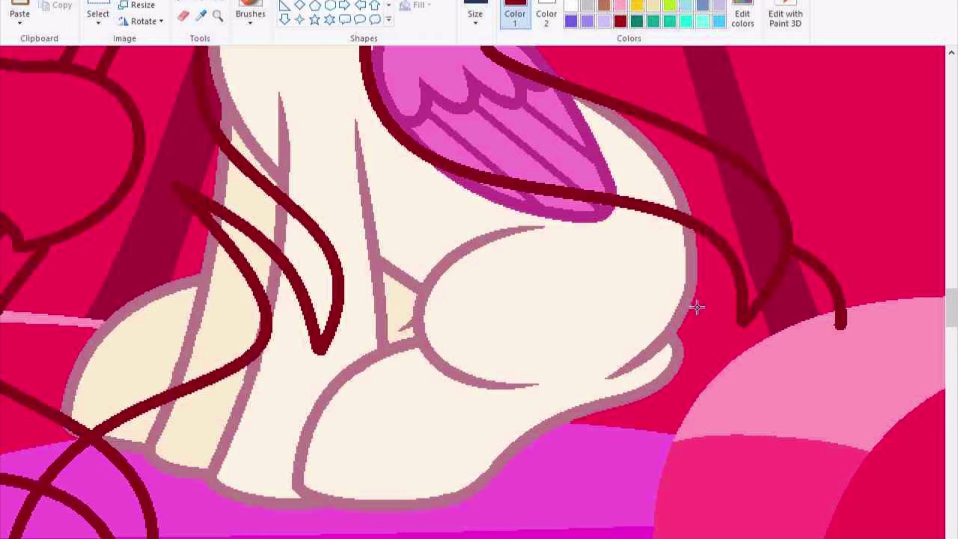
pyautogui.moveTo(501, 294)
pyautogui.mouseDown()
pyautogui.moveTo(610, 443)
pyautogui.moveTo(80, 534)
pyautogui.mouseUp()
pyautogui.moveTo(331, 349)
pyautogui.mouseDown()
pyautogui.moveTo(214, 385)
pyautogui.moveTo(154, 444)
pyautogui.mouseUp()
pyautogui.scroll(-3, 494, 400)
pyautogui.scroll(5, 494, 399)
pyautogui.scroll(4, 285, 453)
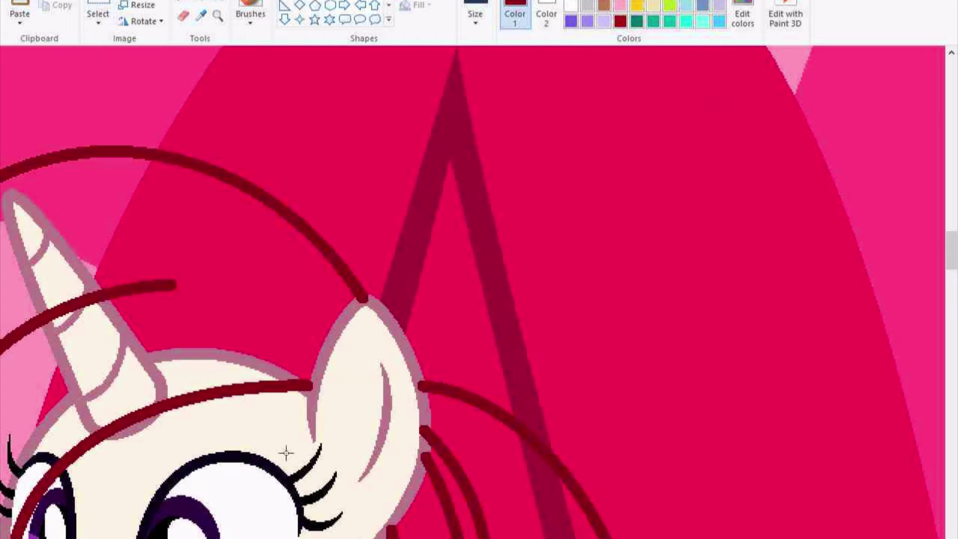
# Fill the chair, cushion and body areas enclosed by the tail outline with white
pyautogui.scroll(-10, 702, 193)
pyautogui.click(701, 192)
pyautogui.click(552, 274)
pyautogui.click(488, 243)
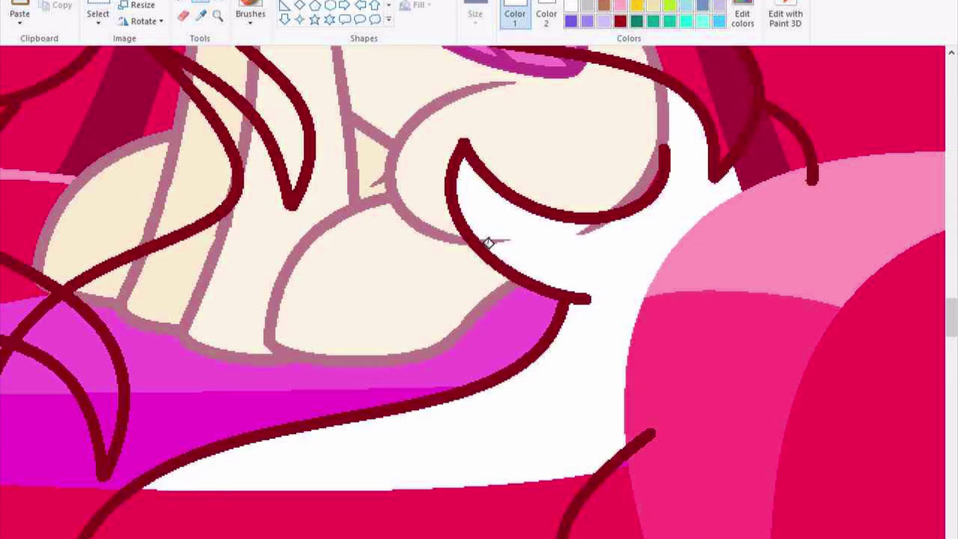
pyautogui.scroll(-5, 657, 220)
pyautogui.scroll(-2, 605, 201)
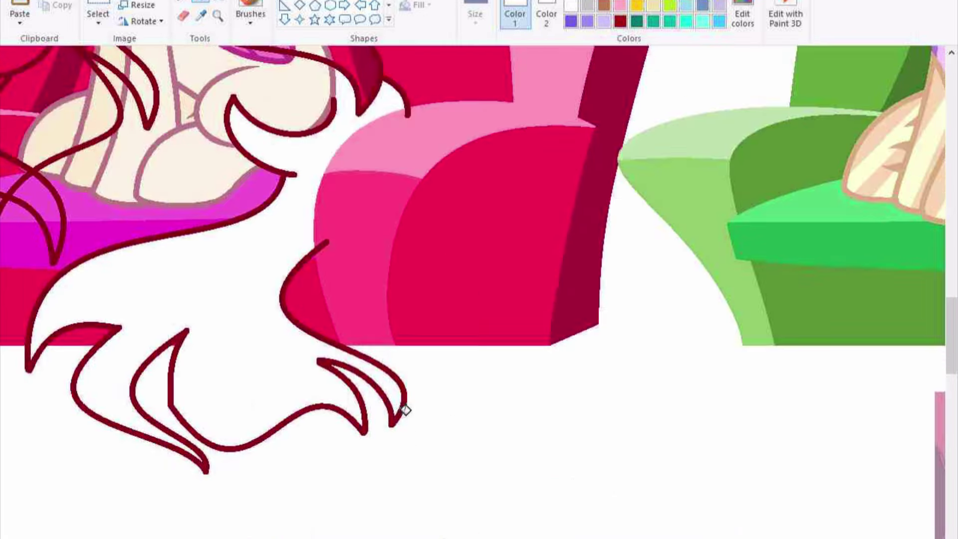
pyautogui.scroll(3, 400, 407)
pyautogui.scroll(2, 567, 260)
pyautogui.scroll(1, 346, 331)
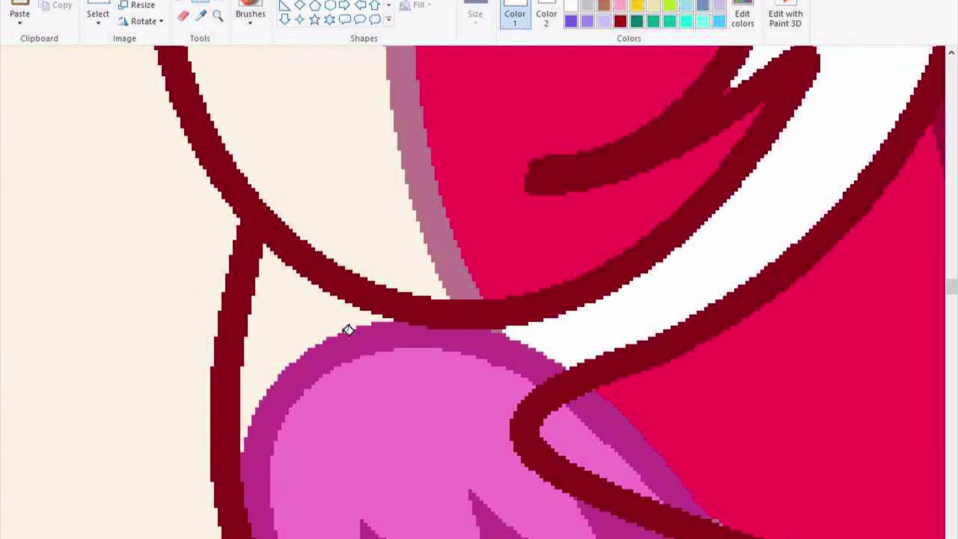
# Fill the wing and body parts inside the back mane lock that crosses the wing with white
pyautogui.scroll(1, 346, 331)
pyautogui.click(405, 405)
pyautogui.click(404, 412)
pyautogui.click(556, 382)
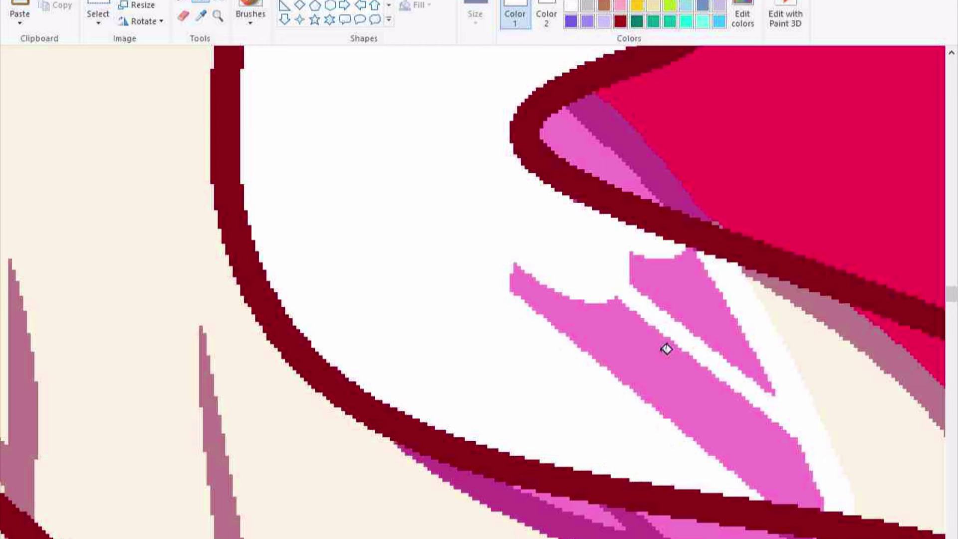
pyautogui.click(697, 300)
pyautogui.scroll(-2, 743, 343)
pyautogui.scroll(2, 519, 280)
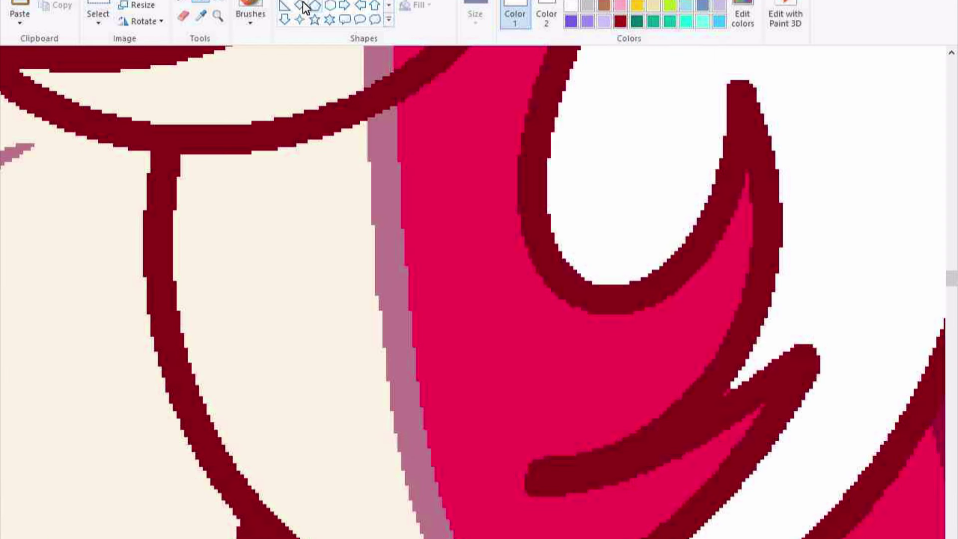
pyautogui.scroll(-3, 766, 397)
pyautogui.scroll(2, 252, 299)
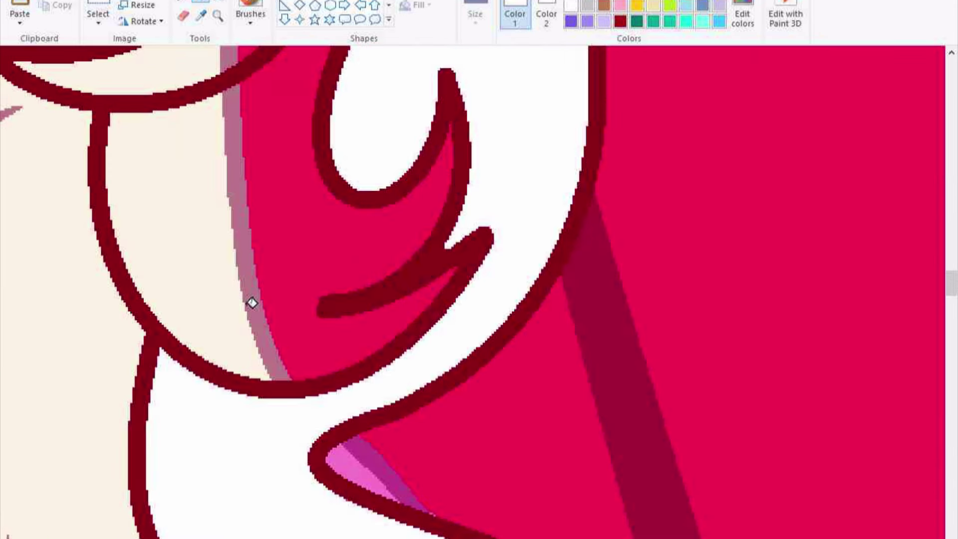
# Fill the neck, its outline and the chair areas inside the rounded back mane curl with white
pyautogui.click(252, 299)
pyautogui.scroll(1, 178, 368)
pyautogui.click(178, 368)
pyautogui.click(231, 324)
pyautogui.scroll(-2, 230, 325)
pyautogui.scroll(2, 626, 342)
# Fill the leg, chair and cushion sections inside the lower front mane locks with white
pyautogui.scroll(-3, 627, 342)
pyautogui.scroll(-3, 681, 351)
pyautogui.click(506, 445)
pyautogui.scroll(-3, 439, 274)
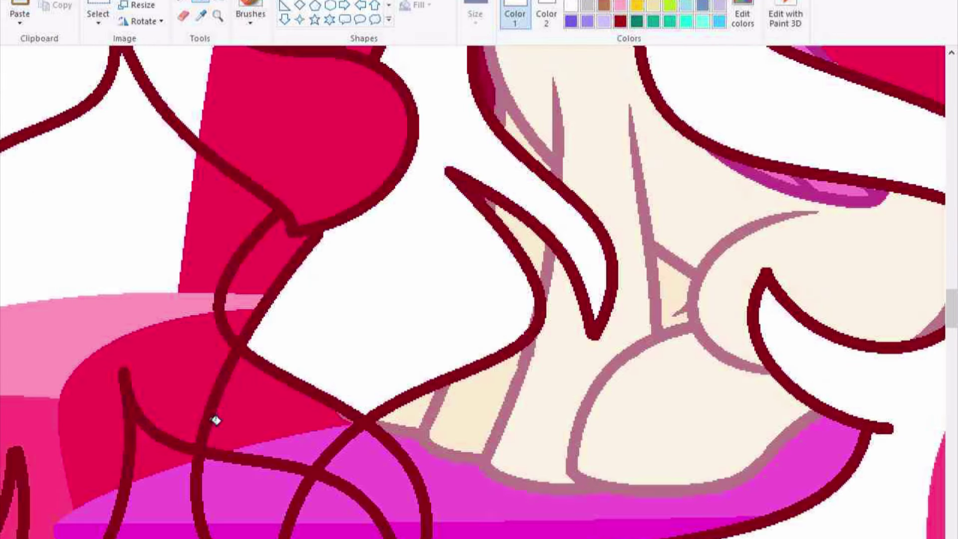
pyautogui.scroll(-2, 438, 274)
pyautogui.click(451, 421)
pyautogui.click(531, 406)
pyautogui.scroll(-2, 527, 387)
pyautogui.click(353, 394)
# Erase the strand outlines that cross the inside of the front mane lock above the cushion
pyautogui.scroll(2, 259, 60)
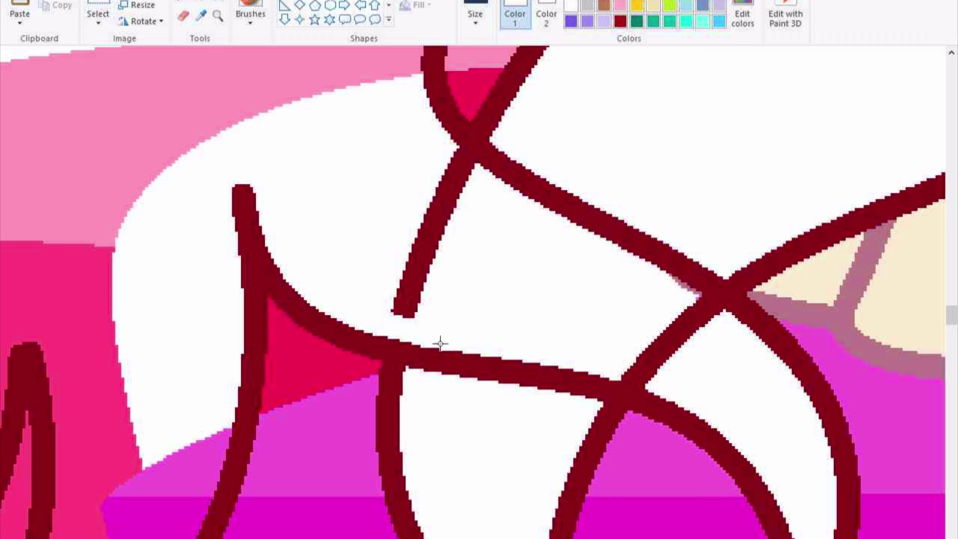
pyautogui.click(207, 4)
pyautogui.hotkey('ctrl', 'z')
pyautogui.hotkey('ctrl', 'z')
pyautogui.scroll(-2, 674, 280)
pyautogui.scroll(3, 674, 281)
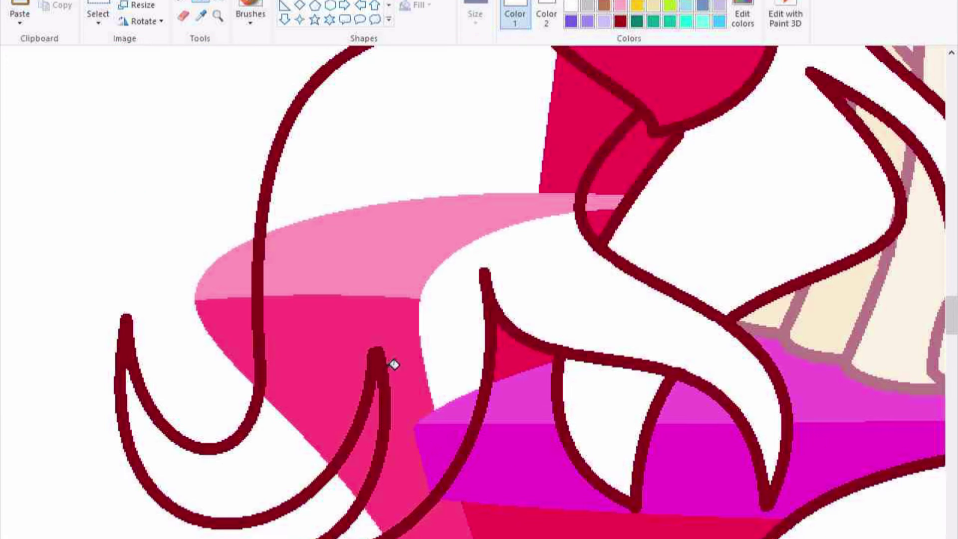
# Fill the armrest and chair areas enclosed by the outer front mane strand with white
pyautogui.click(391, 364)
pyautogui.scroll(2, 421, 387)
pyautogui.click(421, 387)
pyautogui.scroll(-2, 551, 316)
pyautogui.scroll(-3, 550, 317)
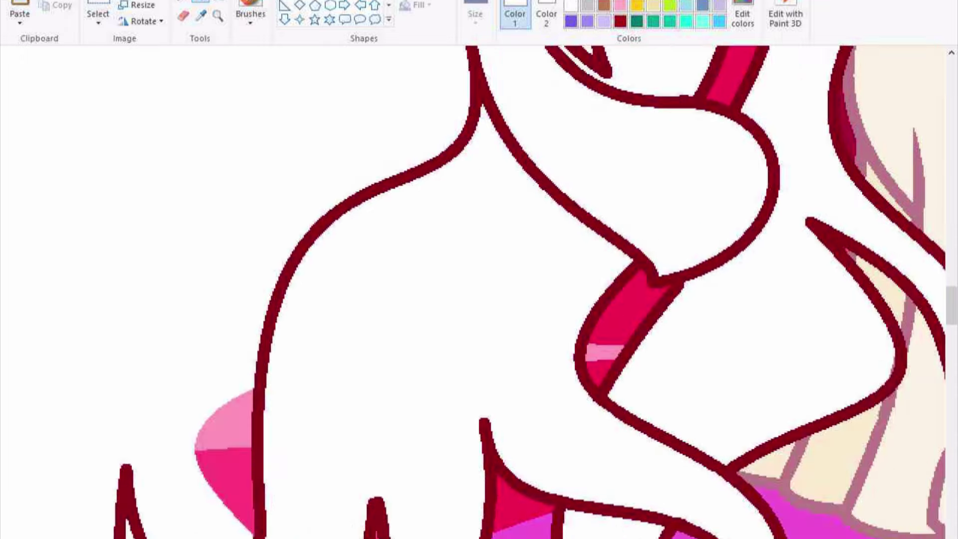
# Fill the remaining background patches in the front mane and around the horn with white
pyautogui.scroll(2, 299, 350)
pyautogui.scroll(2, 83, 446)
pyautogui.hscroll(-5, 370, 296)
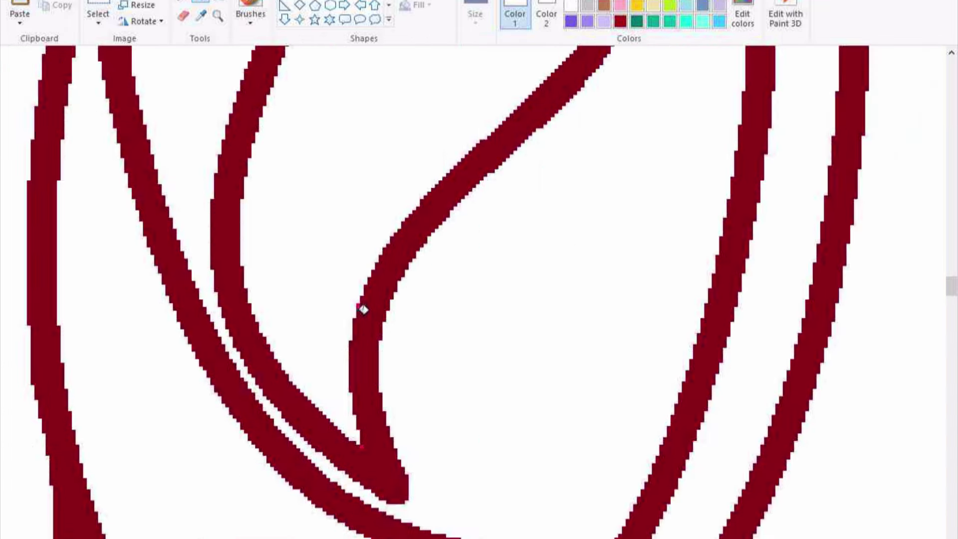
pyautogui.scroll(-3, 363, 310)
pyautogui.click(100, 244)
pyautogui.scroll(3, 466, 208)
pyautogui.click(446, 194)
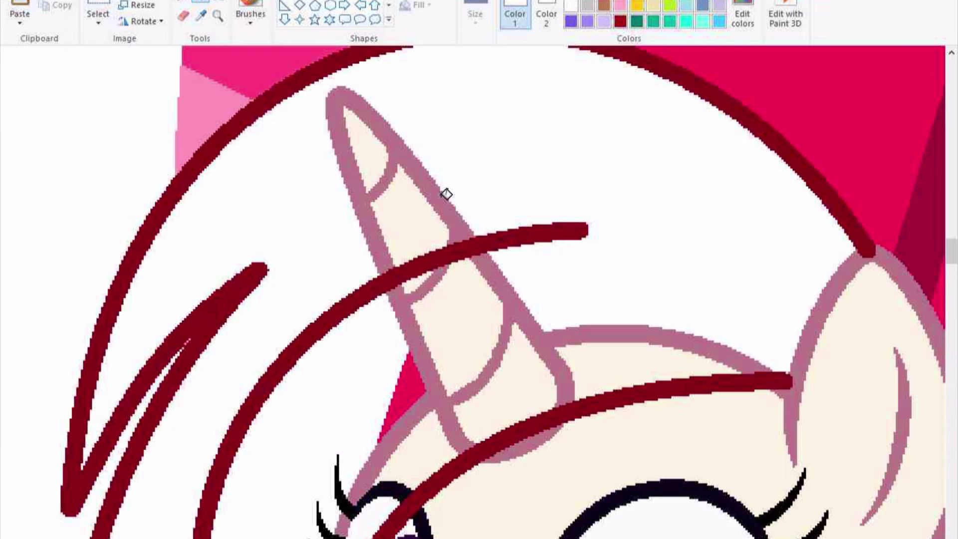
# Fill the horn base, forehead and head outline covered by the fringe with white
pyautogui.scroll(-3, 446, 194)
pyautogui.click(414, 141)
pyautogui.click(346, 384)
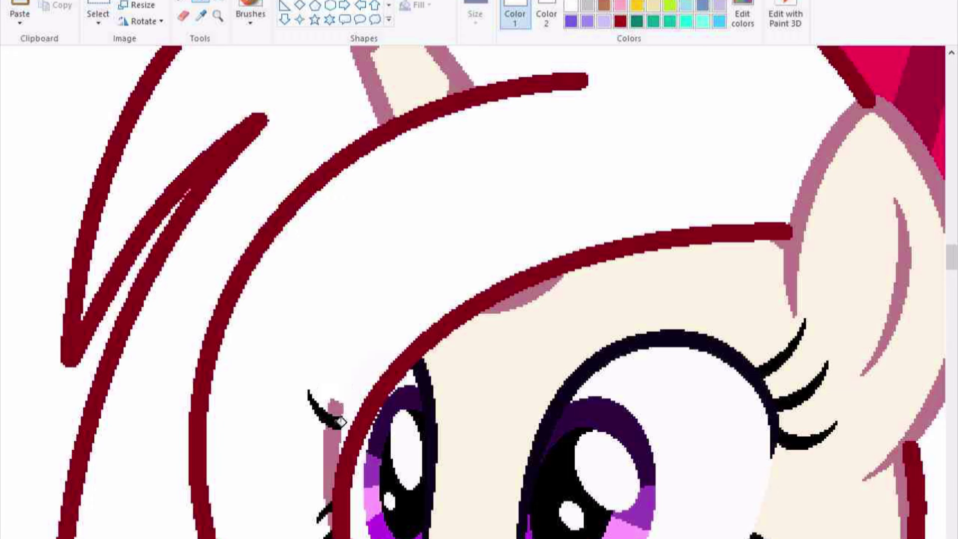
pyautogui.scroll(-3, 479, 289)
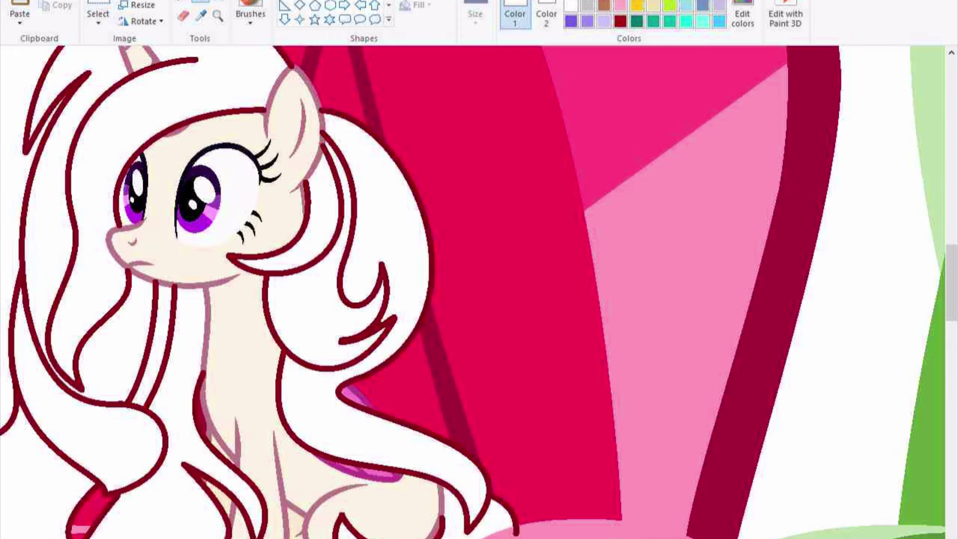
# Switch the drawing colour to dark red and add thin inner strand lines to the back mane curls behind the cheek
pyautogui.scroll(3, 479, 289)
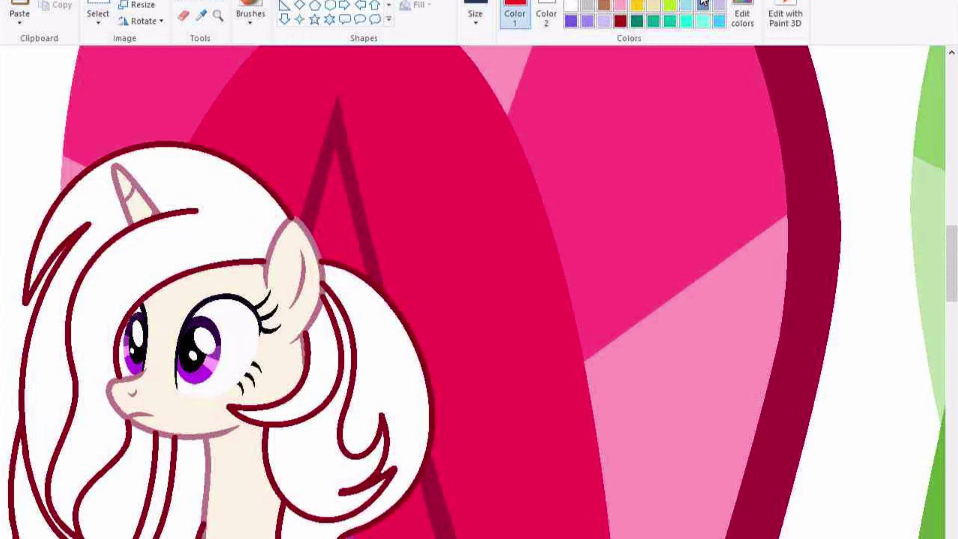
pyautogui.click(620, 21)
pyautogui.scroll(2, 531, 310)
pyautogui.moveTo(577, 496); pyautogui.dragTo(765, 274)
pyautogui.scroll(-3, 732, 483)
pyautogui.moveTo(569, 352)
pyautogui.mouseDown()
pyautogui.moveTo(732, 483)
pyautogui.moveTo(534, 514)
pyautogui.mouseUp()
pyautogui.moveTo(664, 365); pyautogui.dragTo(704, 449)
pyautogui.scroll(3, 704, 449)
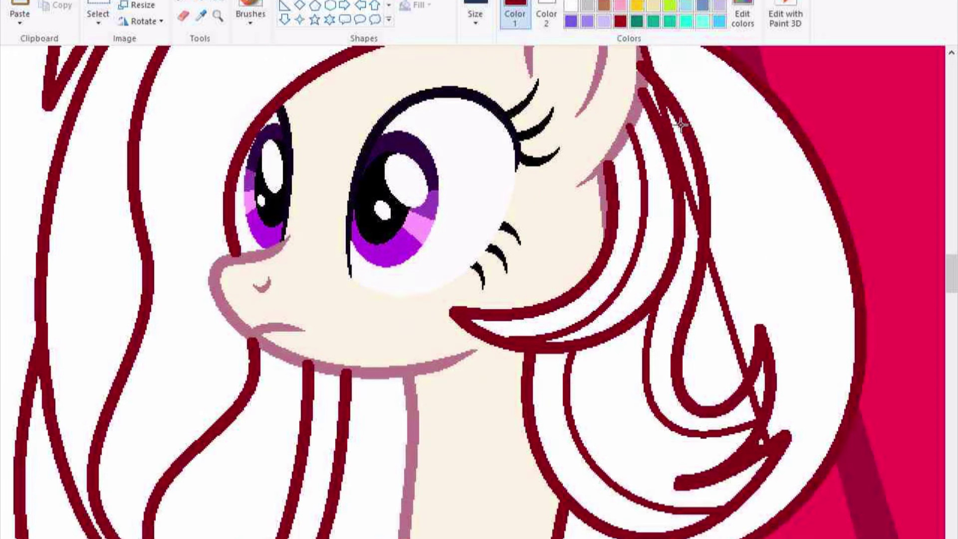
# Draw a thin dark red strand line along the inside of the back mane lock that crosses the wing
pyautogui.scroll(-8, 880, 280)
pyautogui.scroll(-2, 692, 244)
pyautogui.moveTo(323, 147); pyautogui.dragTo(488, 293)
pyautogui.scroll(-2, 492, 198)
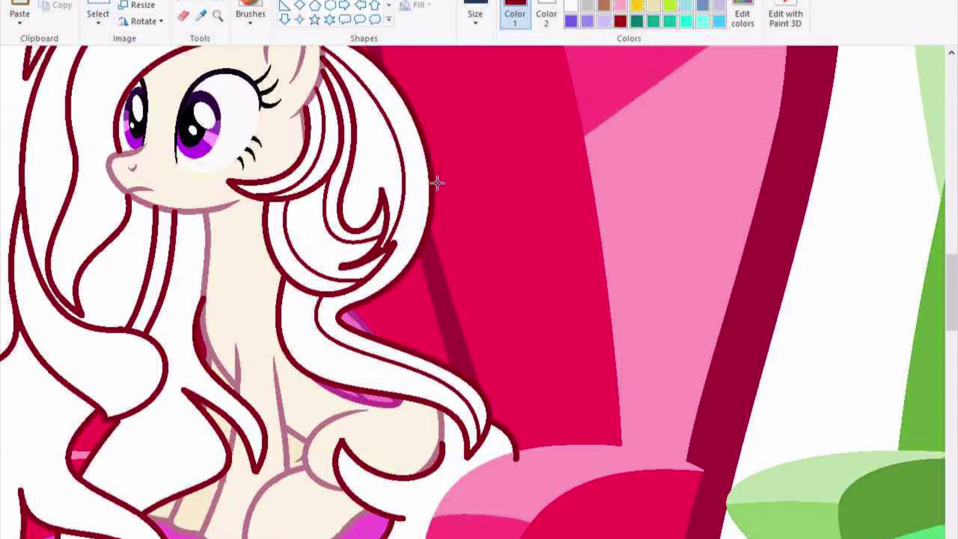
# Add thin dark red strand lines inside the tail's hind-leg curl and along its upper and lower locks
pyautogui.scroll(2, 434, 183)
pyautogui.moveTo(903, 195); pyautogui.dragTo(701, 345)
pyautogui.scroll(1, 701, 345)
pyautogui.moveTo(393, 271); pyautogui.dragTo(671, 115)
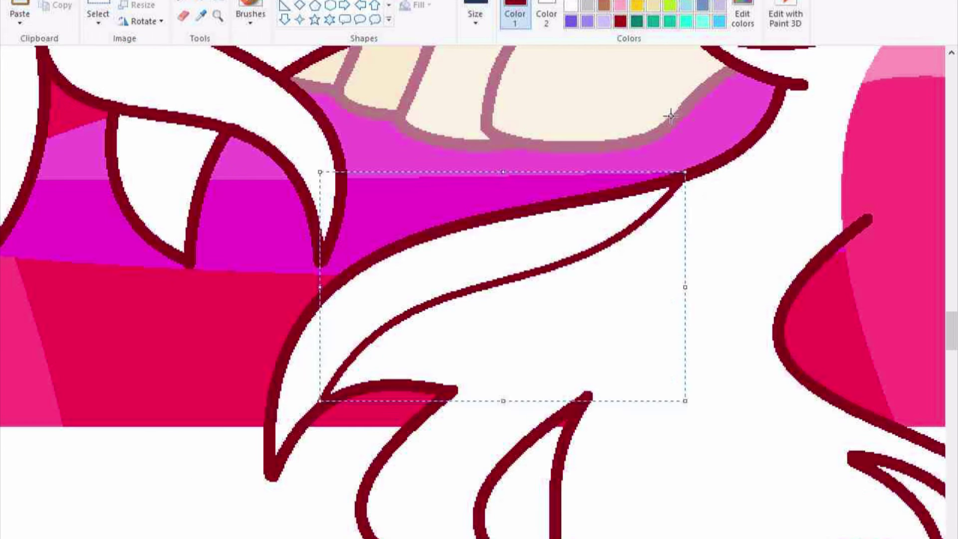
pyautogui.moveTo(273, 413); pyautogui.dragTo(396, 231)
pyautogui.scroll(-1, 433, 283)
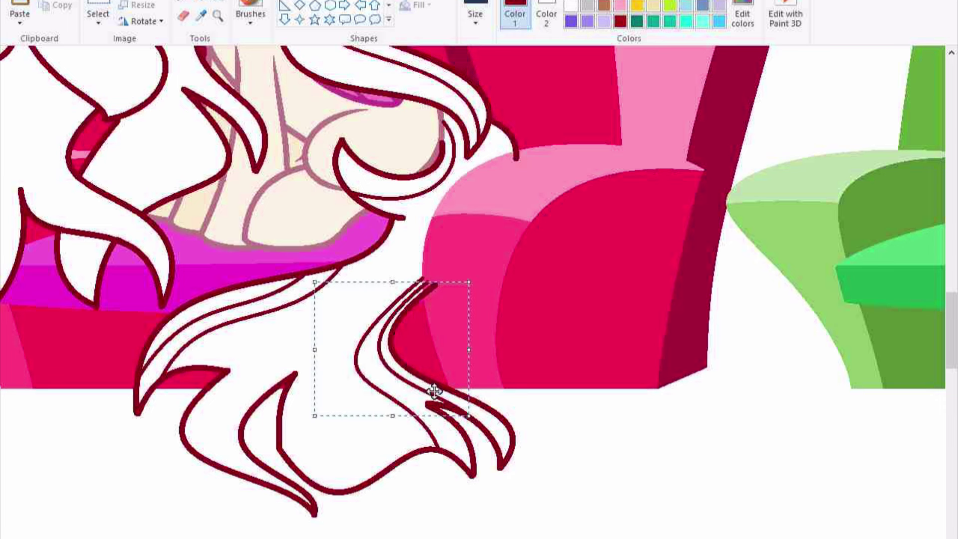
# Draw a thin dark red strand line along the inner edge of the front mane beside the face
pyautogui.scroll(3, 435, 388)
pyautogui.moveTo(486, 285); pyautogui.dragTo(506, 318)
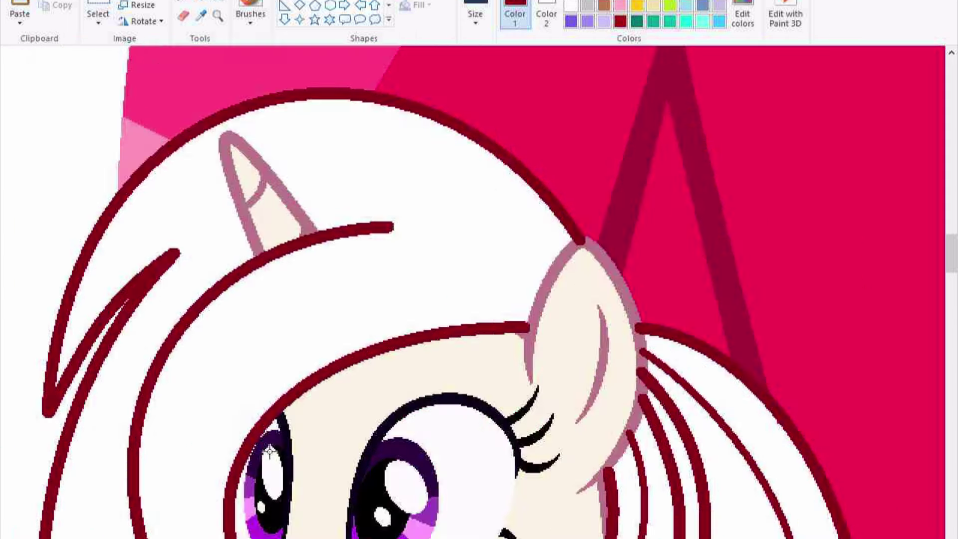
pyautogui.scroll(-5, 479, 289)
pyautogui.moveTo(150, 225); pyautogui.dragTo(75, 453)
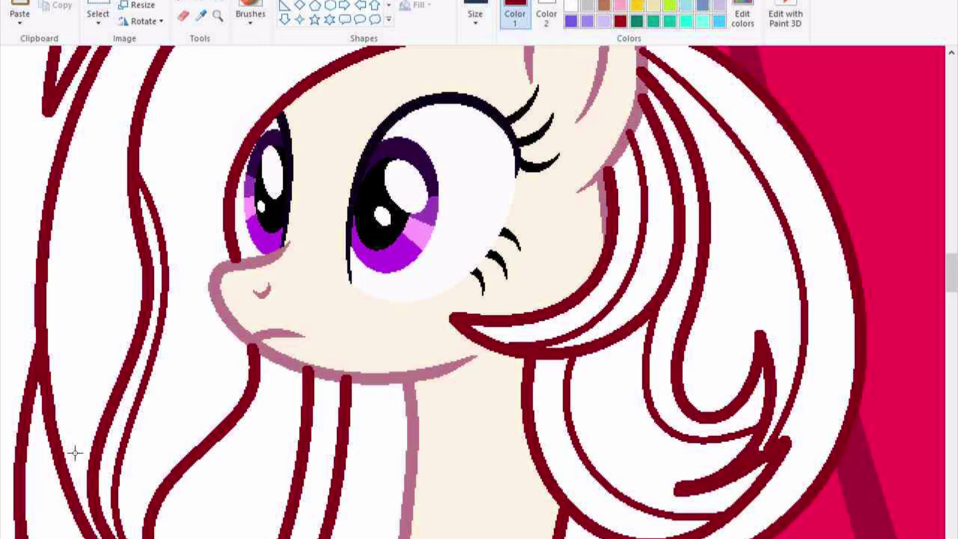
# Add thin dark red strand lines beneath the crown's outline from the ear and down the outer front mane
pyautogui.scroll(6, 578, 256)
pyautogui.moveTo(577, 256); pyautogui.dragTo(186, 332)
pyautogui.moveTo(300, 294)
pyautogui.mouseDown()
pyautogui.moveTo(392, 97)
pyautogui.moveTo(167, 35)
pyautogui.mouseUp()
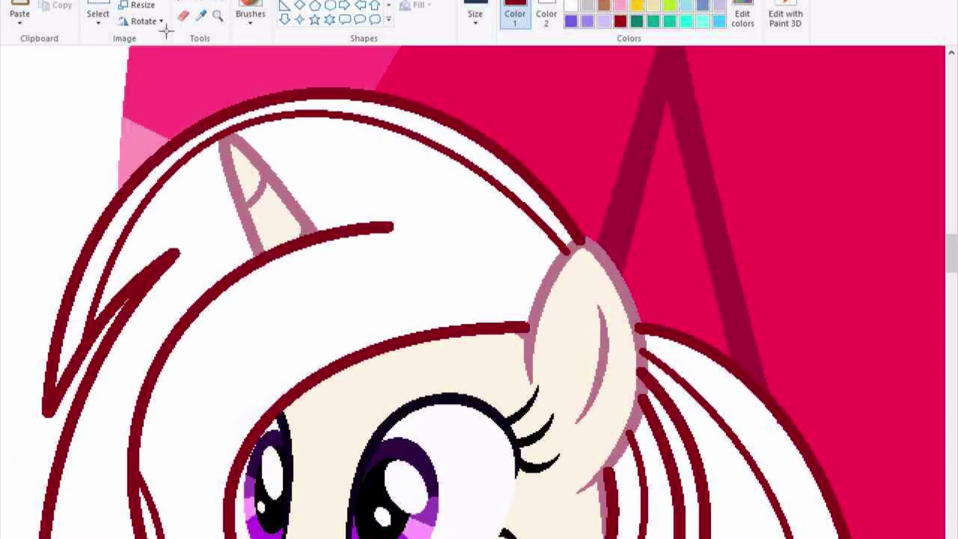
pyautogui.scroll(-8, 156, 473)
pyautogui.scroll(3, 156, 473)
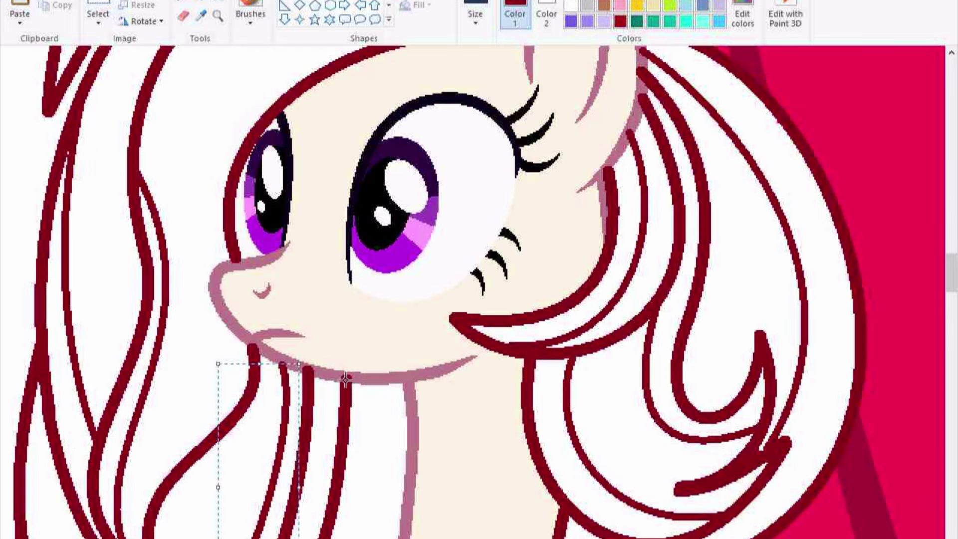
# Add thin dark red strand lines between the locks below the chin, inside the folded front lock and along the chest lock
pyautogui.scroll(-8, 310, 449)
pyautogui.scroll(2, 310, 449)
pyautogui.moveTo(313, 444); pyautogui.dragTo(214, 277)
pyautogui.moveTo(280, 350)
pyautogui.mouseDown()
pyautogui.moveTo(263, 374)
pyautogui.moveTo(84, 93)
pyautogui.moveTo(270, 494)
pyautogui.moveTo(215, 375)
pyautogui.mouseUp()
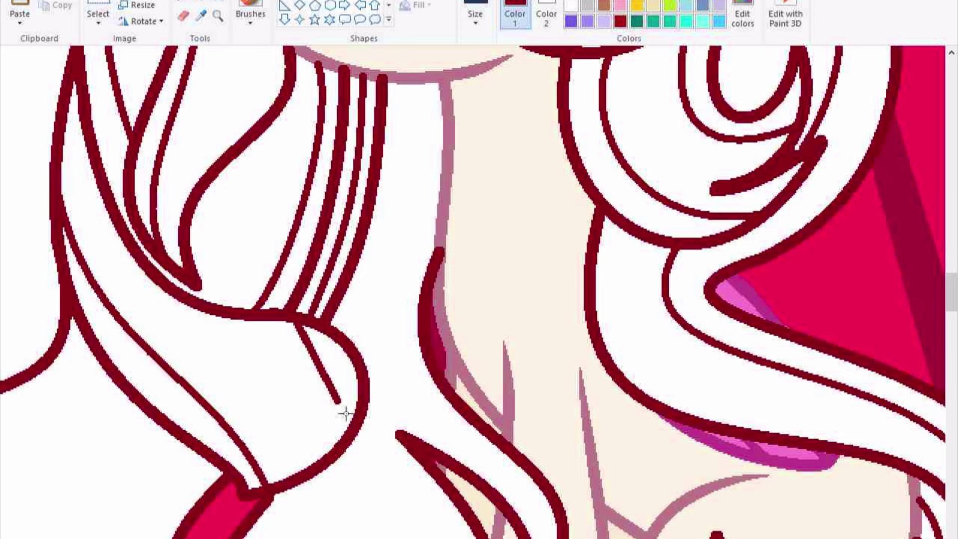
pyautogui.scroll(-3, 410, 84)
pyautogui.moveTo(439, 99); pyautogui.dragTo(455, 302)
pyautogui.moveTo(456, 270); pyautogui.dragTo(327, 399)
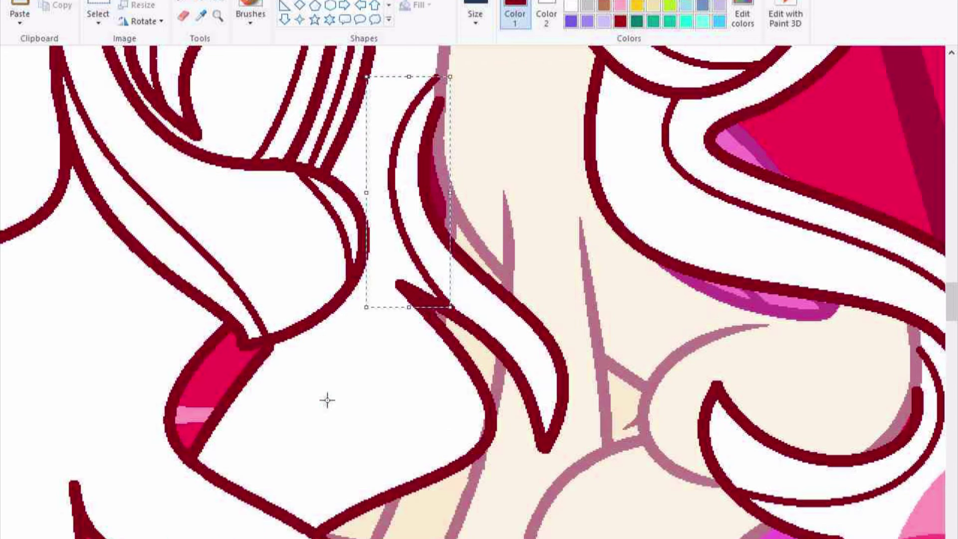
# Add thin dark red strand lines inside the lower hanging front locks and along the outer edge of the wide outermost lock
pyautogui.scroll(-6, 294, 390)
pyautogui.moveTo(186, 277); pyautogui.dragTo(207, 384)
pyautogui.scroll(6, 460, 275)
pyautogui.hscroll(-8, 459, 275)
pyautogui.moveTo(468, 200); pyautogui.dragTo(260, 434)
pyautogui.scroll(-3, 459, 276)
pyautogui.moveTo(472, 367)
pyautogui.mouseDown()
pyautogui.moveTo(605, 315)
pyautogui.moveTo(588, 156)
pyautogui.moveTo(693, 449)
pyautogui.moveTo(664, 394)
pyautogui.mouseUp()
pyautogui.scroll(-2, 446, 303)
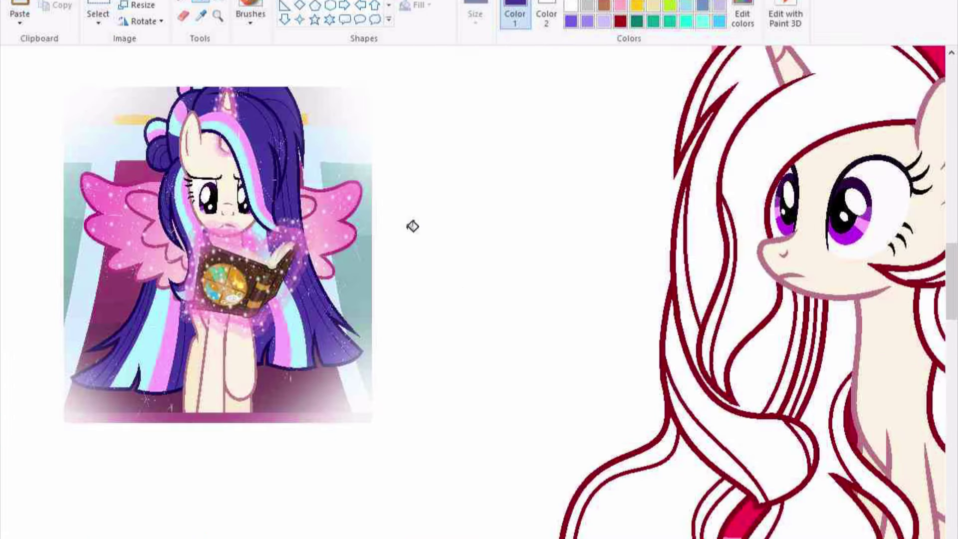
# Fill the front mane's white sections and strands with the dark purple of the reference pony's mane
pyautogui.click(702, 259)
pyautogui.click(777, 188)
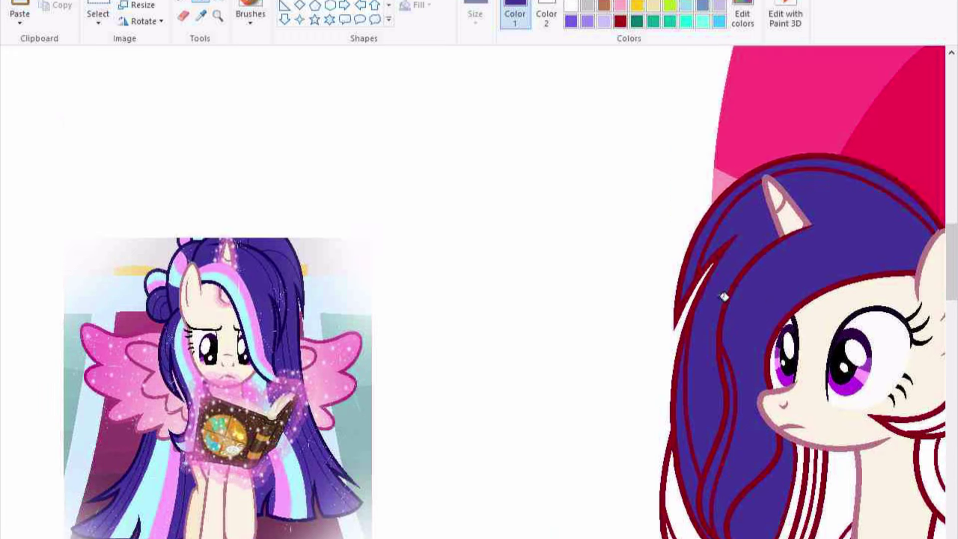
pyautogui.click(834, 430)
pyautogui.click(778, 476)
pyautogui.click(723, 522)
# Fill the tail's main body and upper strands below the seat with dark purple
pyautogui.scroll(-3, 724, 524)
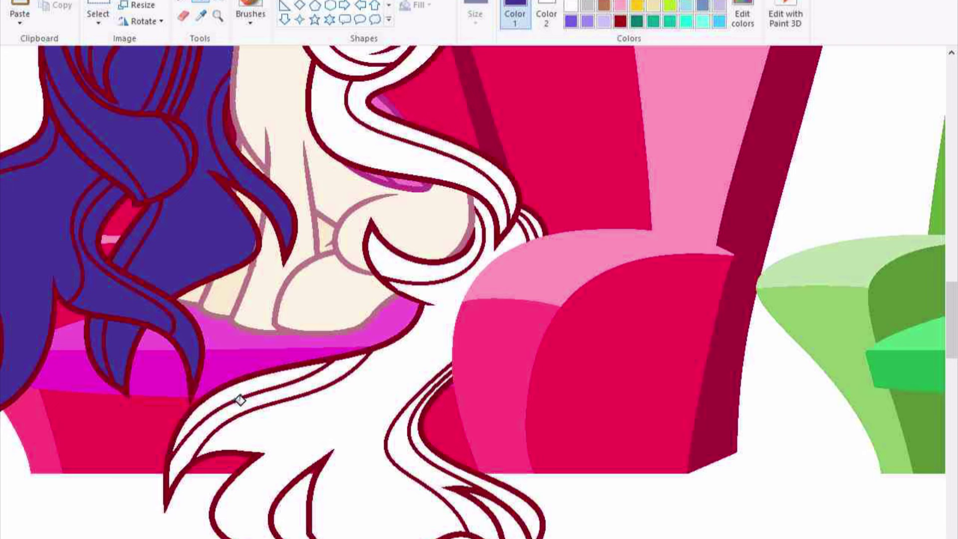
pyautogui.click(240, 400)
pyautogui.click(342, 442)
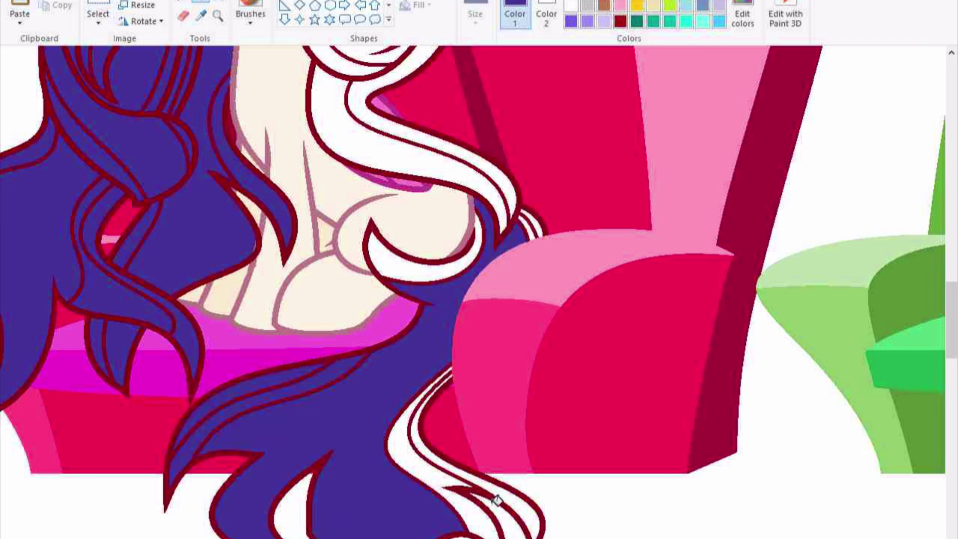
# Fill the back mane's lower lock, curl and strands behind the ear with dark purple
pyautogui.click(456, 155)
pyautogui.scroll(6, 392, 285)
pyautogui.click(392, 284)
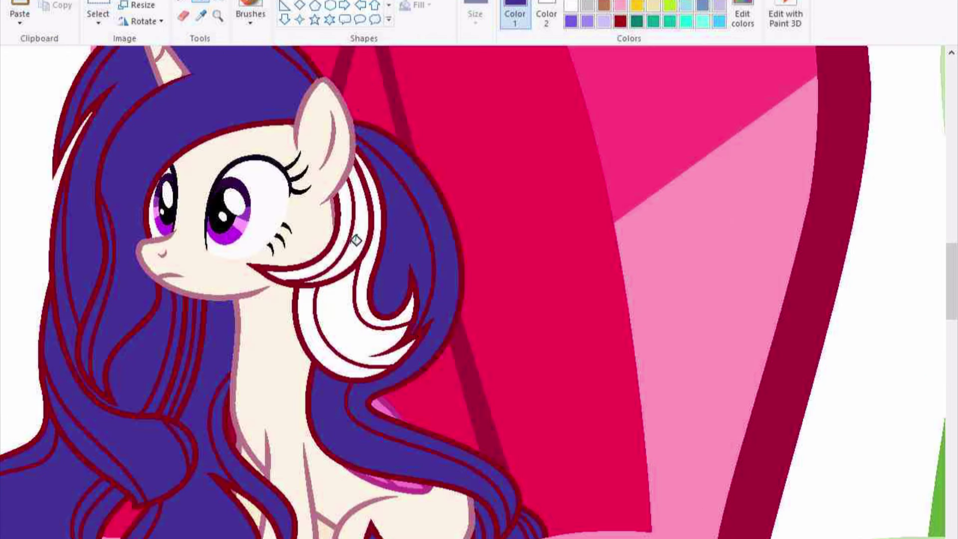
pyautogui.click(397, 287)
pyautogui.hotkey('ctrl', 'z')
pyautogui.scroll(5, 601, 276)
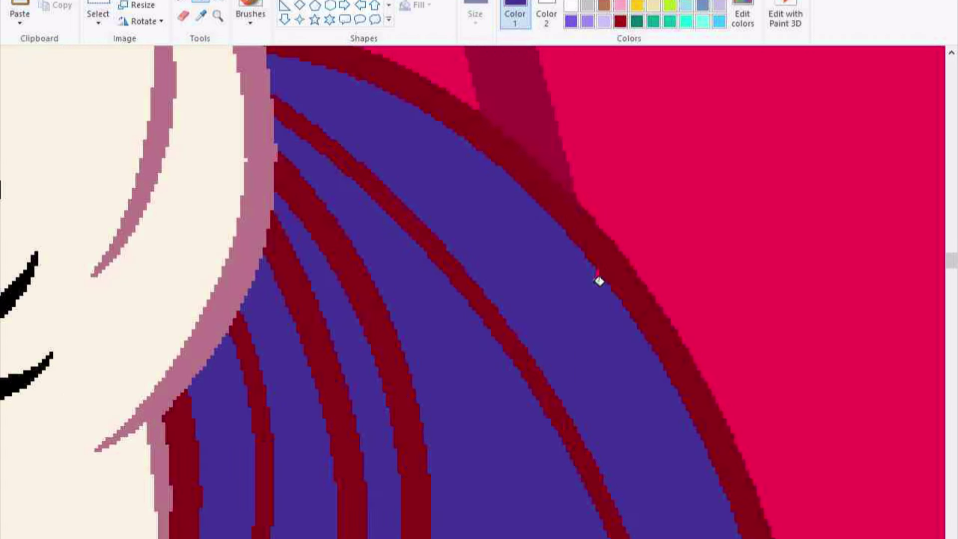
pyautogui.click(601, 276)
# Recolour the dark red outlines and strand lines of the mane and tail to the reference hair's dark navy outline colour
pyautogui.scroll(-5, 601, 276)
pyautogui.scroll(-8, 231, 293)
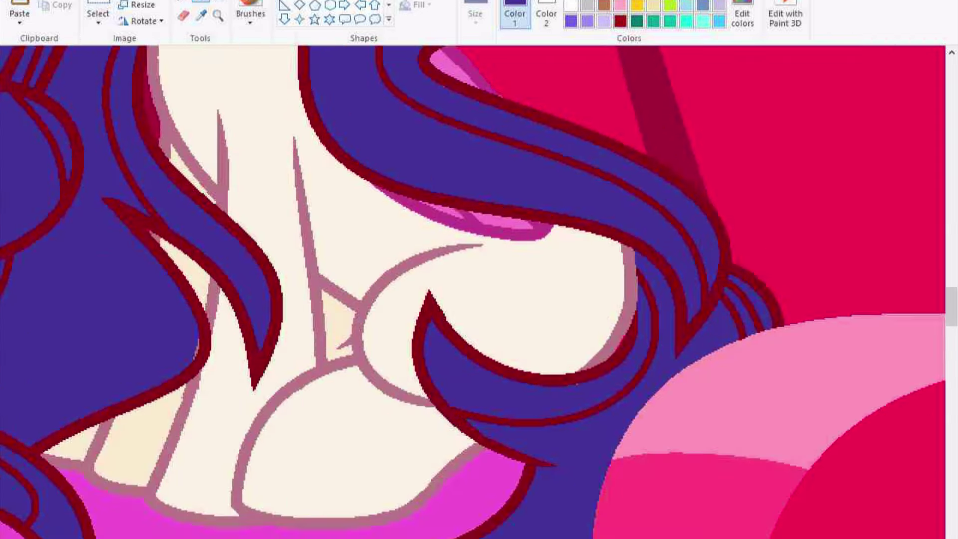
pyautogui.scroll(3, 607, 451)
pyautogui.scroll(-3, 608, 451)
pyautogui.scroll(-3, 607, 451)
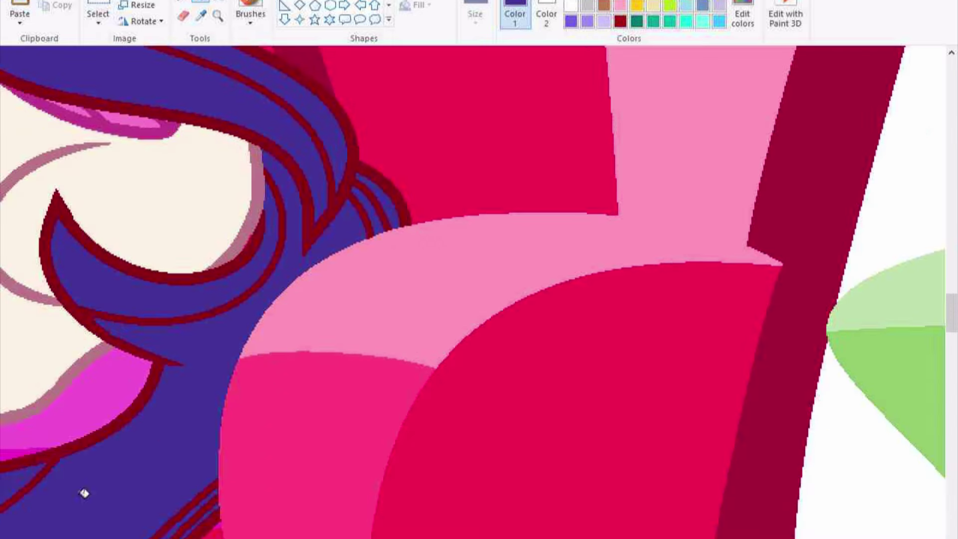
pyautogui.scroll(5, 607, 451)
pyautogui.scroll(1, 591, 218)
pyautogui.click(201, 16)
pyautogui.scroll(-3, 464, 312)
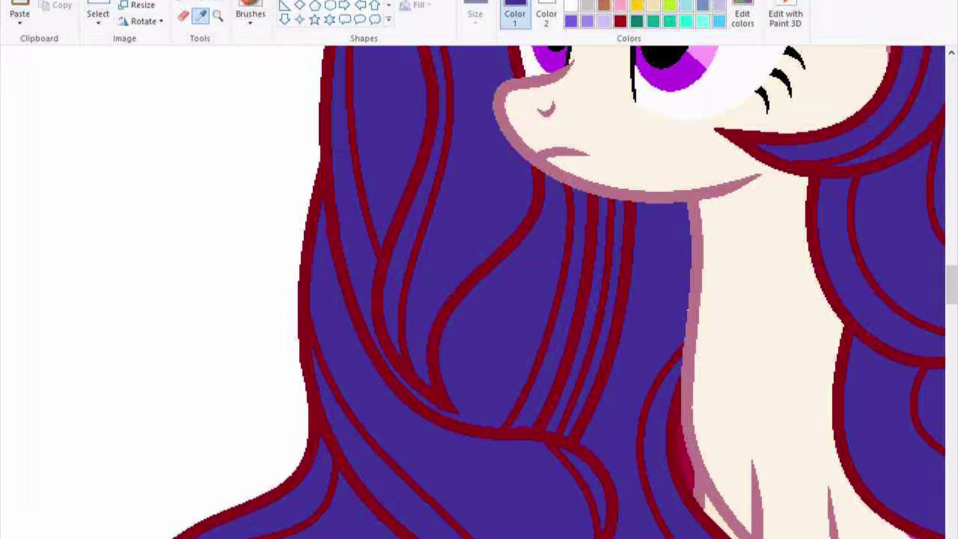
pyautogui.scroll(2, 765, 194)
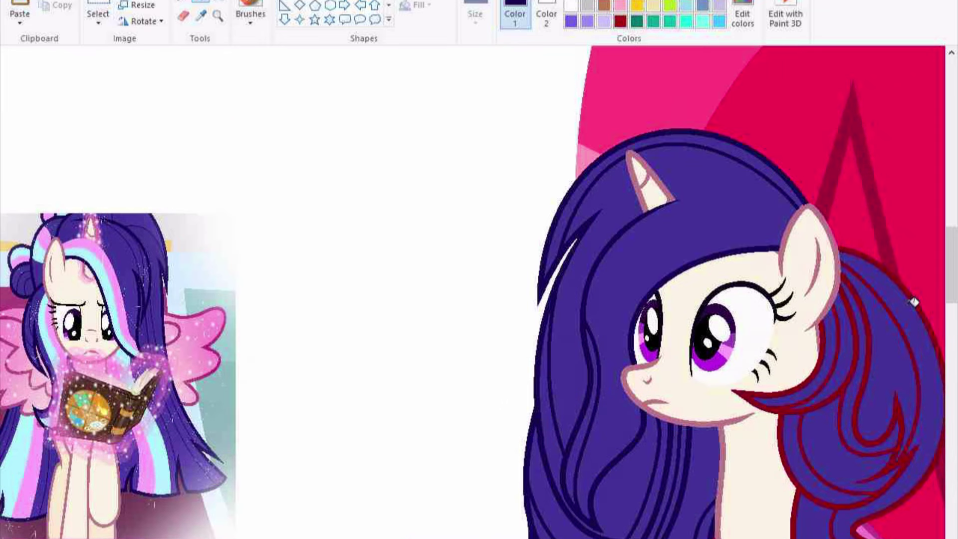
pyautogui.scroll(-3, 913, 302)
pyautogui.scroll(-2, 210, 195)
# Sample light blue from the reference pony's mane and draw a stripe edge curve from the ear across the fringe
pyautogui.scroll(5, 209, 195)
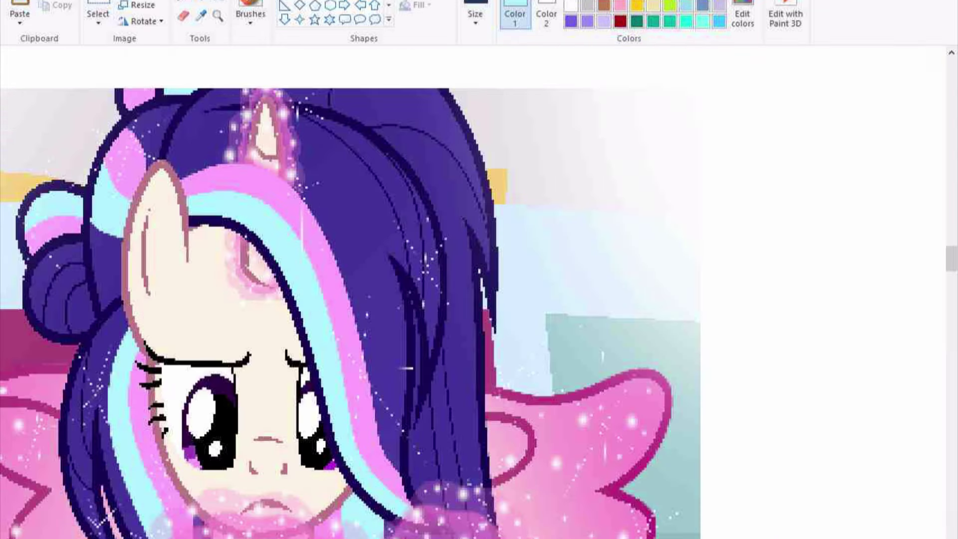
pyautogui.scroll(-3, 863, 376)
pyautogui.scroll(2, 864, 376)
pyautogui.scroll(-2, 705, 248)
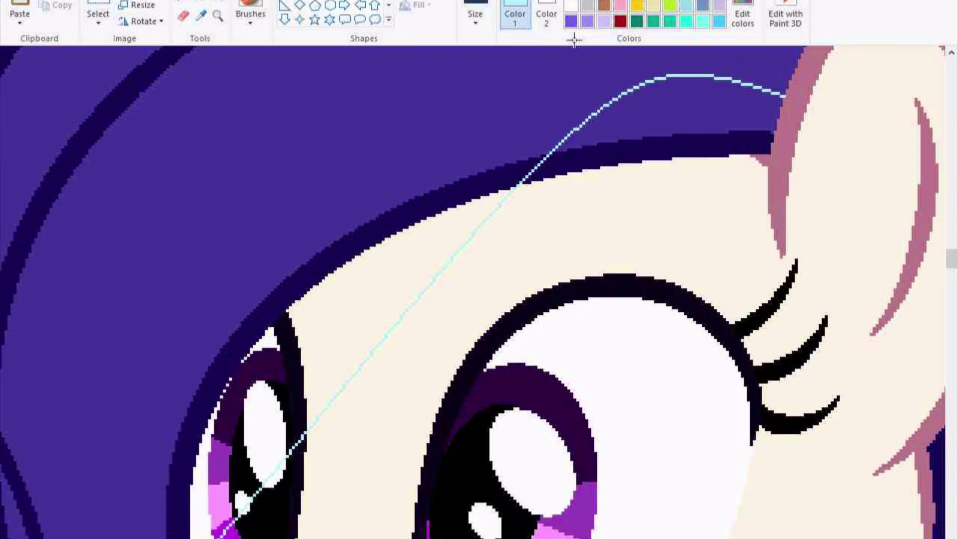
# Outline and fill light blue stripes in the front mane below the muzzle, on both sides of the wavy lock's outline
pyautogui.scroll(-5, 703, 170)
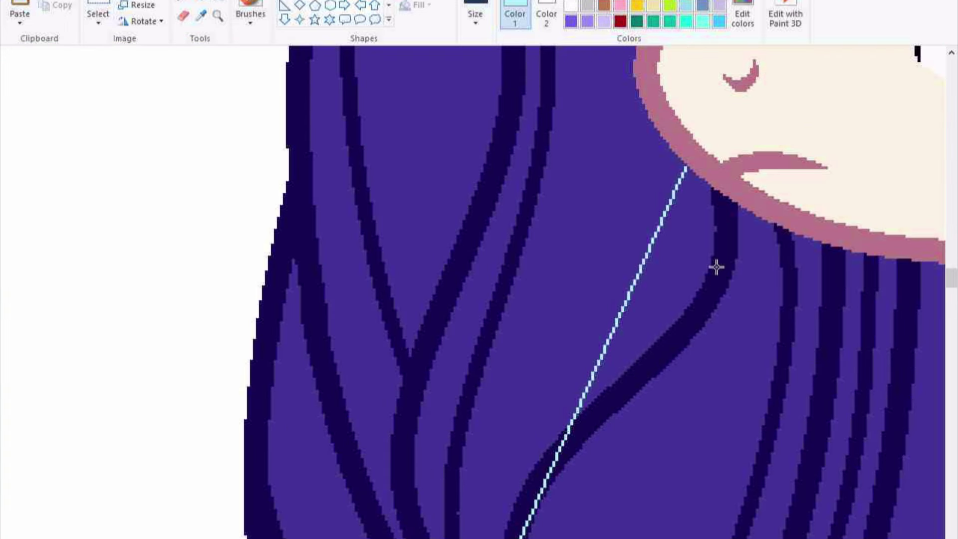
pyautogui.scroll(3, 648, 387)
pyautogui.scroll(-4, 669, 280)
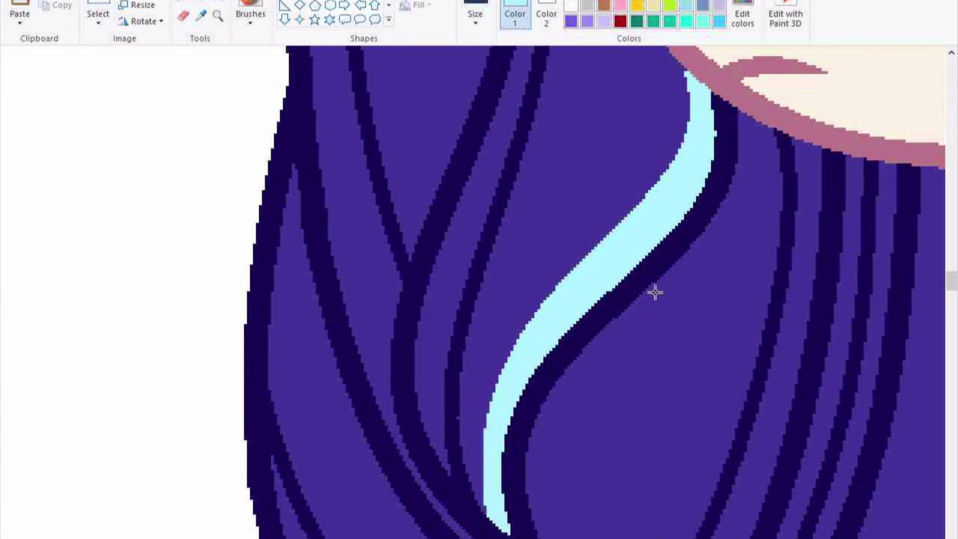
pyautogui.click(679, 399)
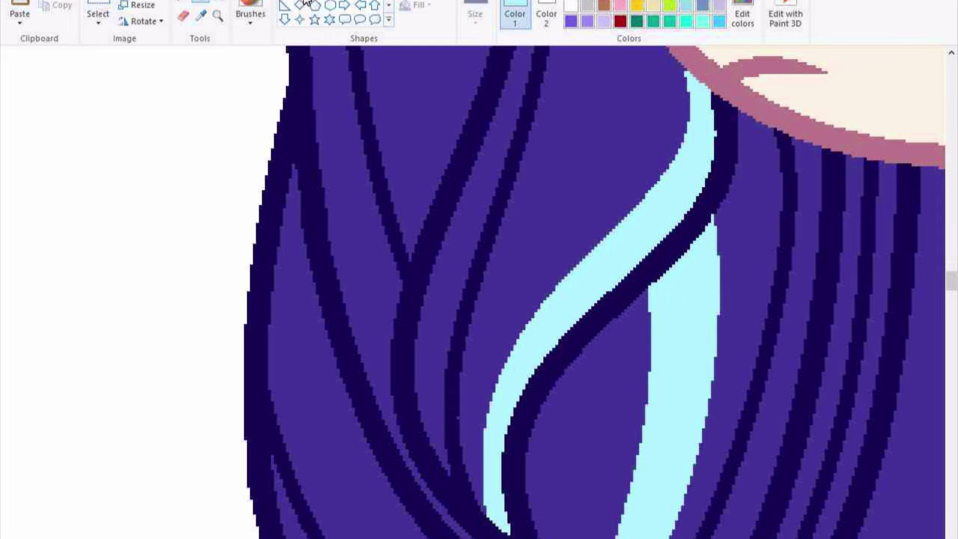
# Add a diagonal light blue stripe along the folded front lock that crosses the lower mane
pyautogui.scroll(-2, 278, 171)
pyautogui.moveTo(274, 200); pyautogui.dragTo(759, 496)
pyautogui.scroll(2, 752, 494)
pyautogui.scroll(-6, 363, 438)
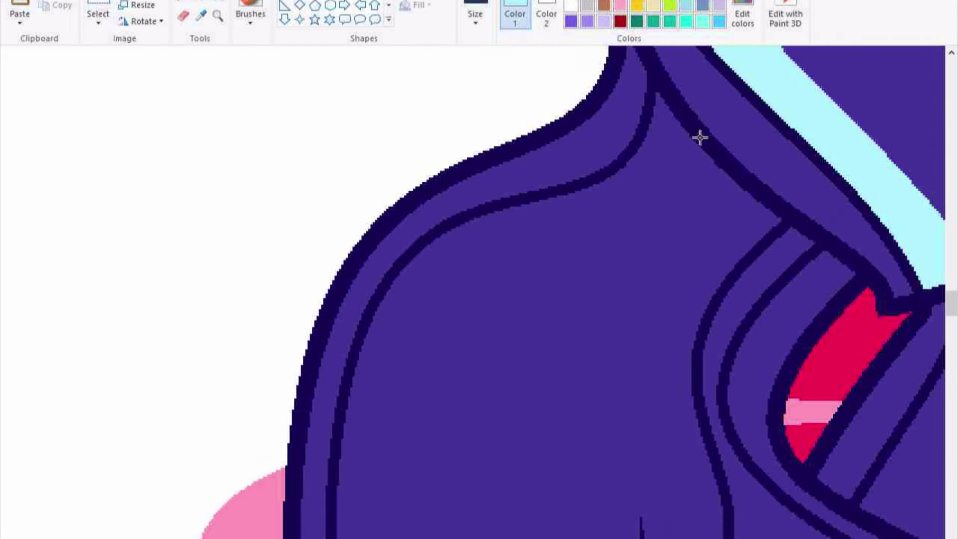
# Add a wide curved light blue stripe down the large outermost front lock
pyautogui.scroll(-3, 699, 136)
pyautogui.moveTo(659, 48); pyautogui.dragTo(383, 513)
pyautogui.moveTo(530, 395); pyautogui.dragTo(329, 374)
pyautogui.scroll(-3, 349, 404)
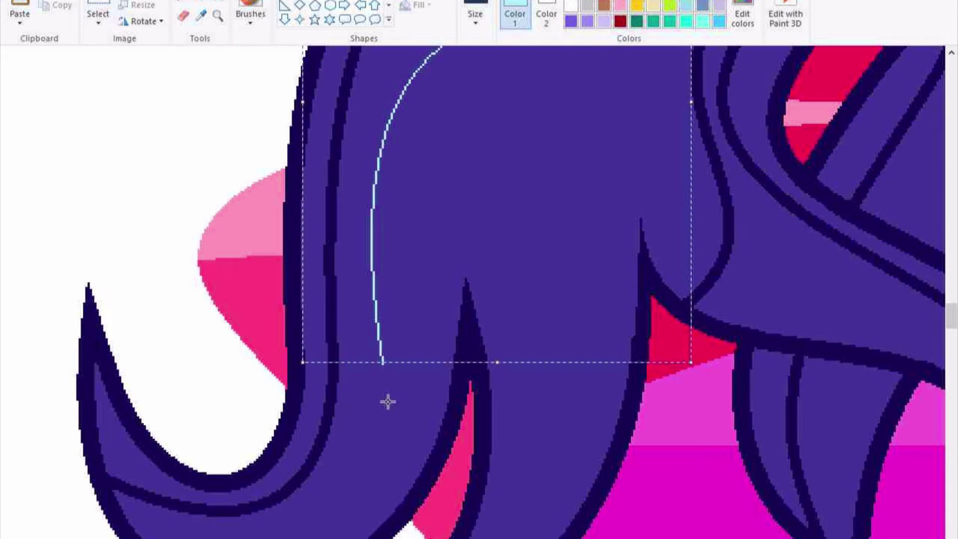
pyautogui.moveTo(380, 404); pyautogui.dragTo(394, 409)
pyautogui.scroll(3, 739, 72)
pyautogui.click(748, 205)
pyautogui.scroll(3, 578, 370)
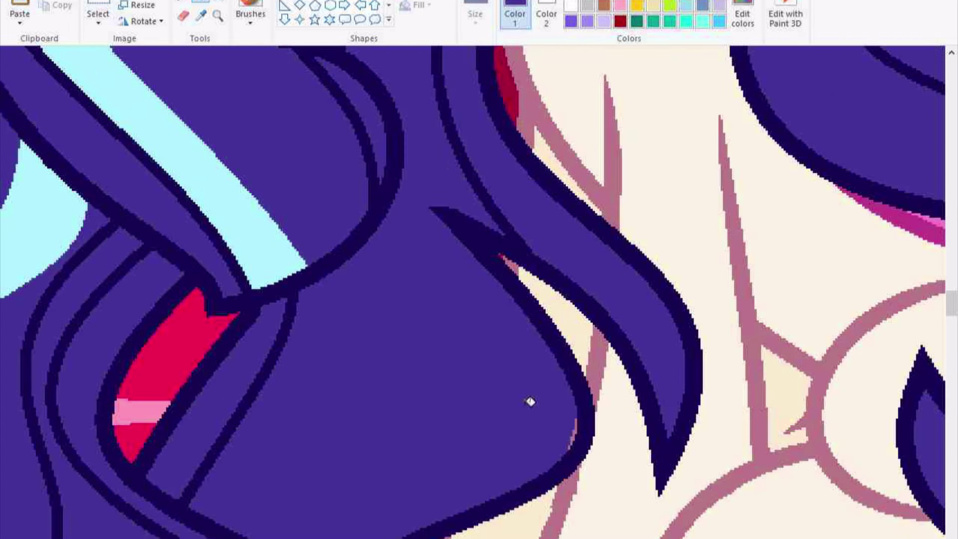
# Outline and fill a wavy light blue stripe from beside the neck down through the mane section over the chest
pyautogui.moveTo(648, 118); pyautogui.dragTo(597, 402)
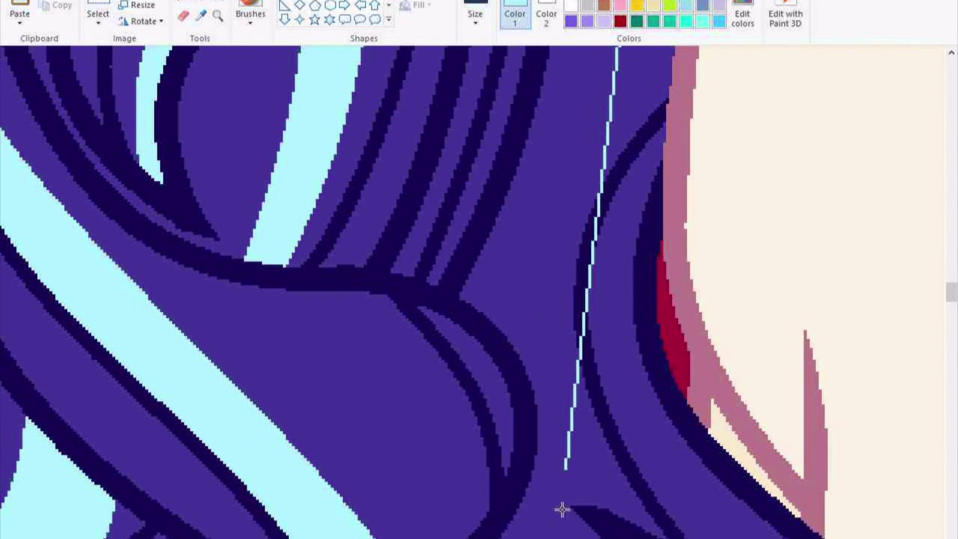
pyautogui.moveTo(517, 358); pyautogui.dragTo(549, 513)
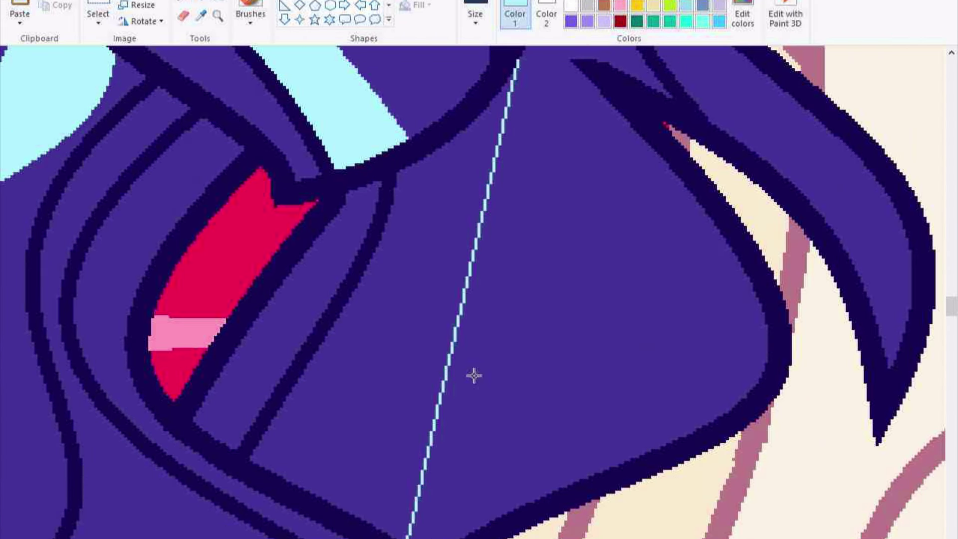
pyautogui.moveTo(473, 375); pyautogui.dragTo(540, 103)
pyautogui.moveTo(427, 233); pyautogui.dragTo(554, 309)
pyautogui.click(594, 319)
# Add light blue stripes in the small hanging front locks and in the back mane's cheek lock and large curl
pyautogui.moveTo(293, 229); pyautogui.dragTo(240, 449)
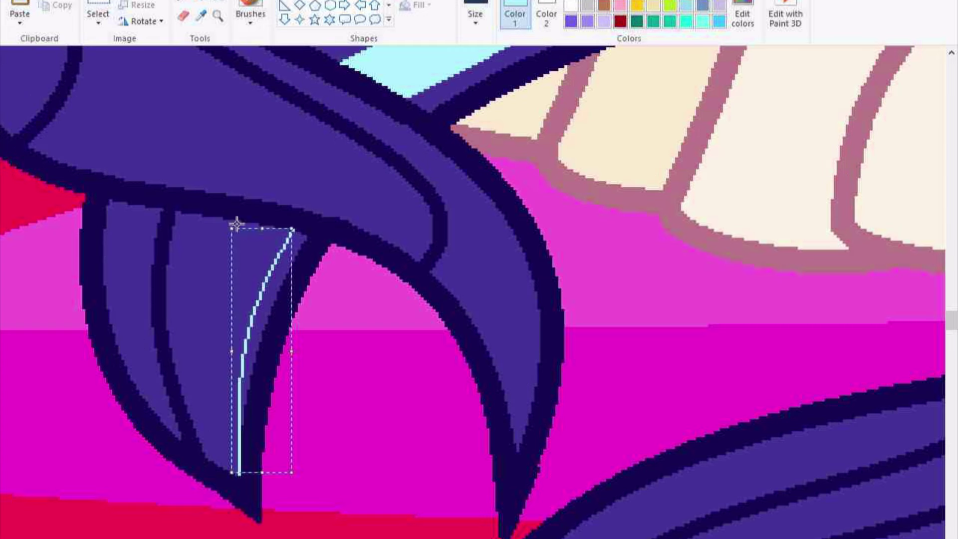
pyautogui.moveTo(448, 308); pyautogui.dragTo(423, 333)
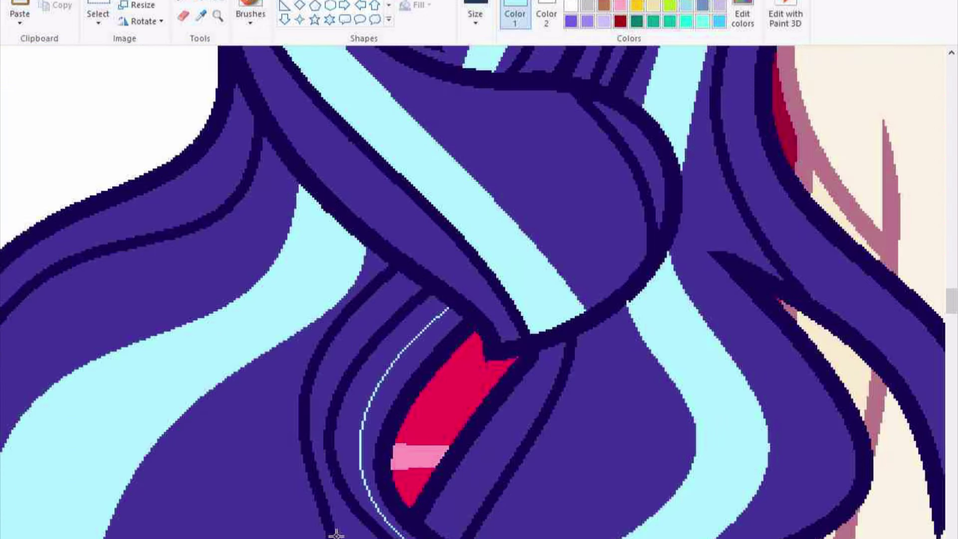
pyautogui.scroll(-5, 505, 302)
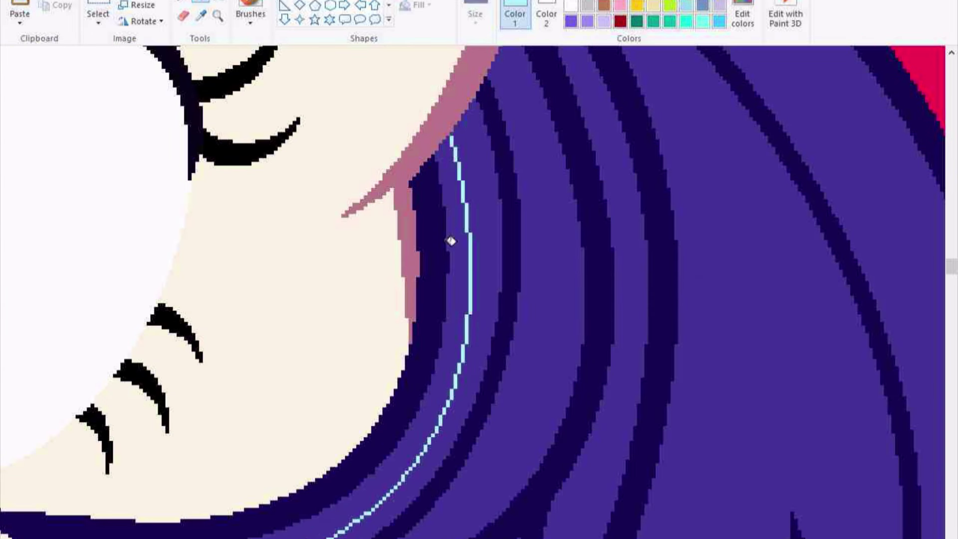
pyautogui.moveTo(422, 231)
pyautogui.mouseDown()
pyautogui.moveTo(649, 525)
pyautogui.moveTo(373, 454)
pyautogui.moveTo(394, 344)
pyautogui.mouseUp()
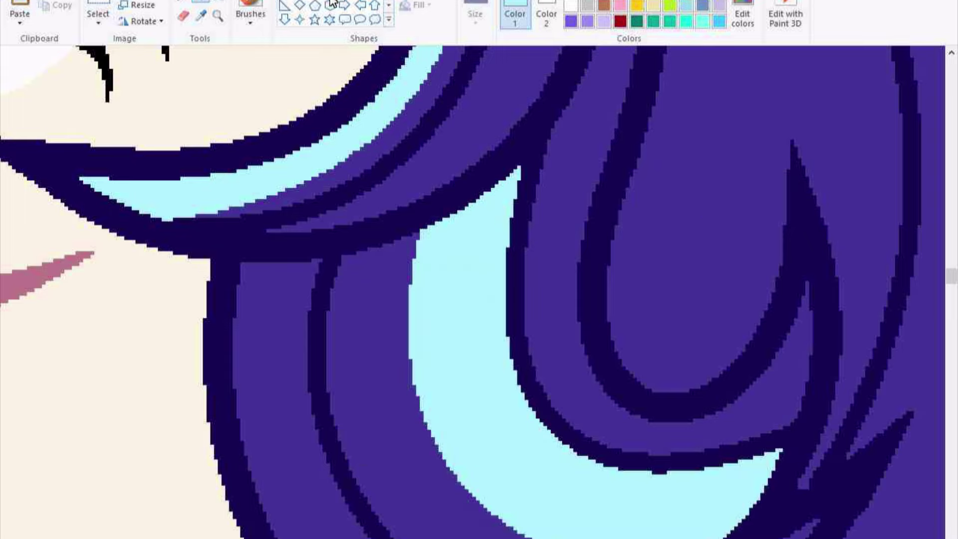
# Outline light blue stripes inside the back mane's inner loop and along its long lower lock sweeping over the back
pyautogui.moveTo(539, 46); pyautogui.dragTo(571, 460)
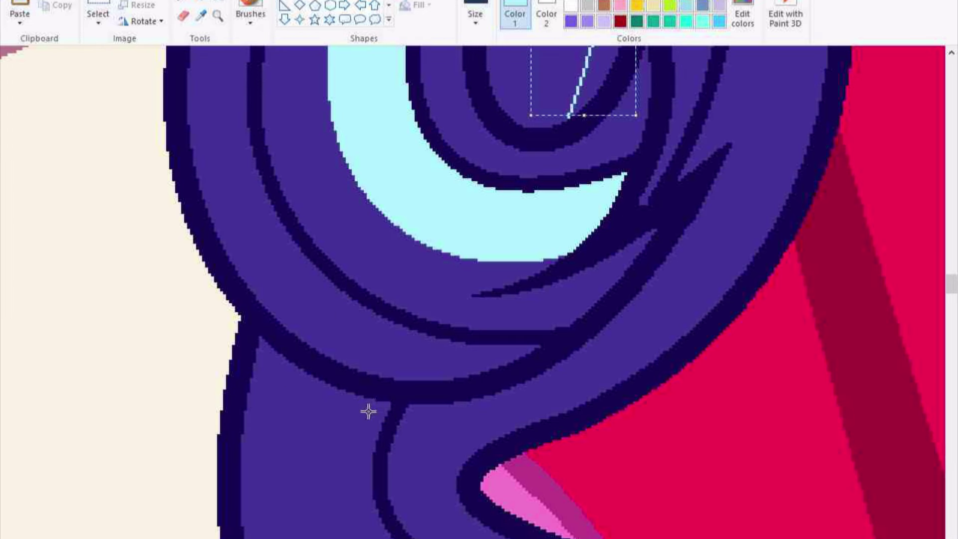
pyautogui.moveTo(278, 90); pyautogui.dragTo(759, 534)
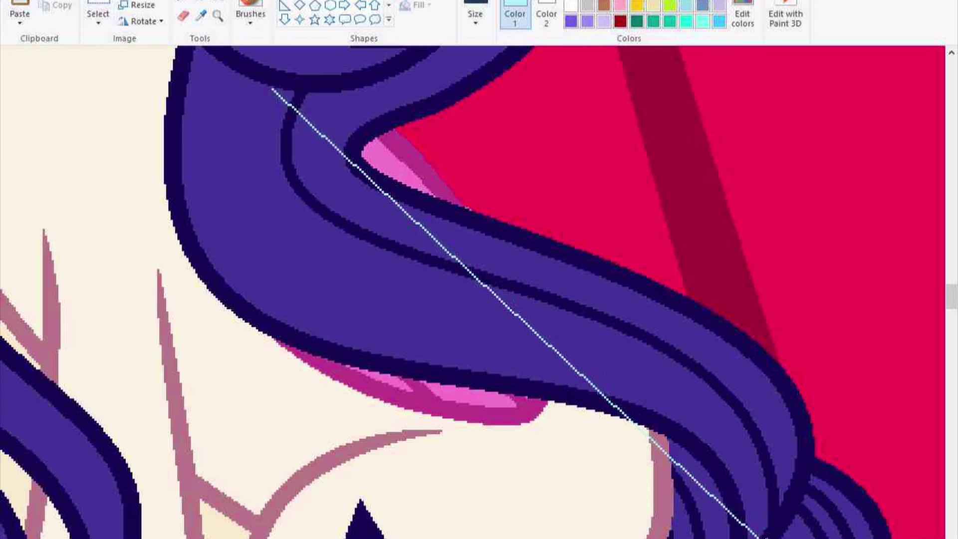
pyautogui.moveTo(499, 295); pyautogui.dragTo(159, 309)
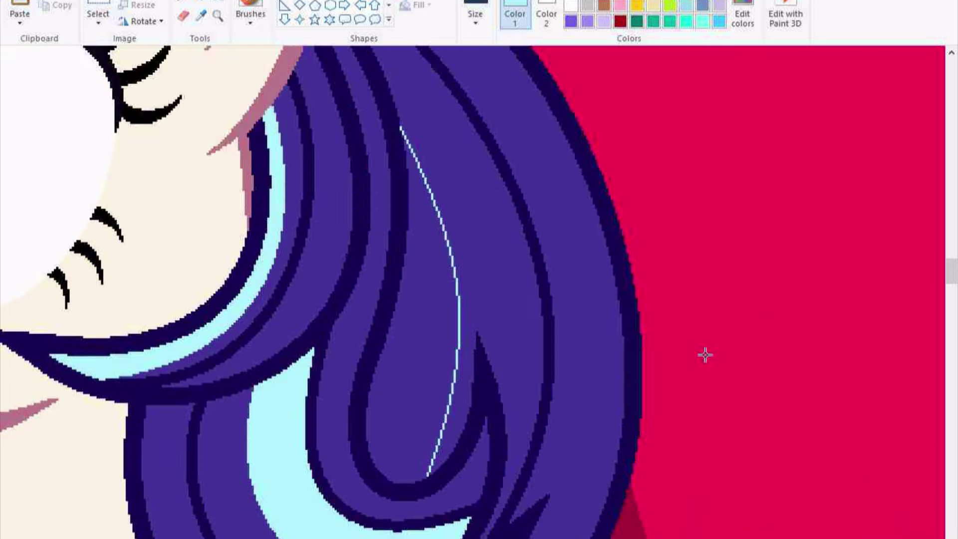
pyautogui.moveTo(521, 253); pyautogui.dragTo(503, 458)
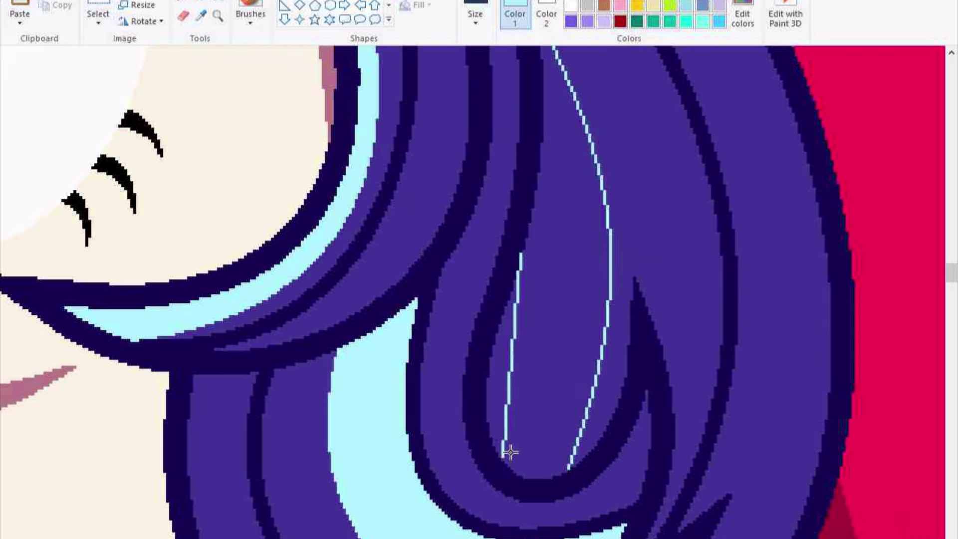
pyautogui.moveTo(225, 107); pyautogui.dragTo(536, 427)
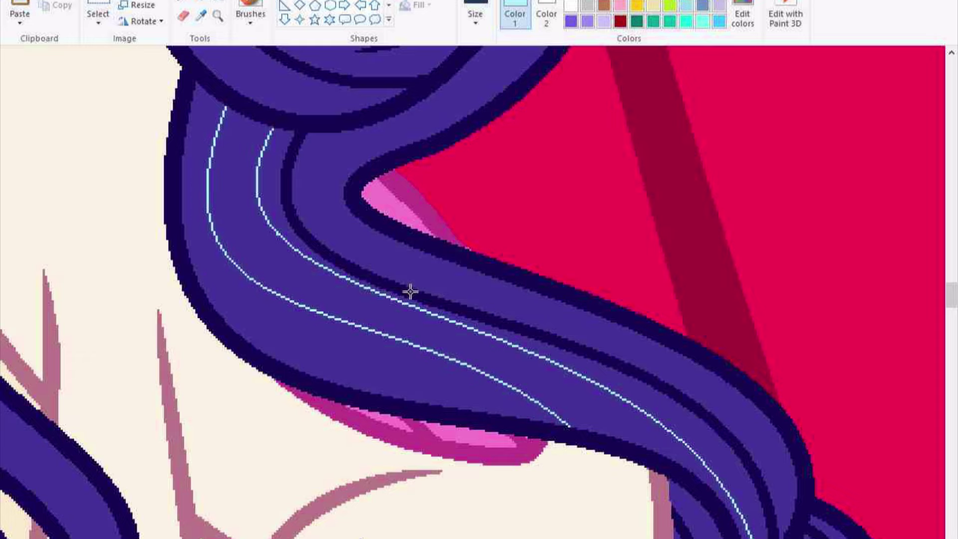
pyautogui.moveTo(410, 292); pyautogui.dragTo(379, 324)
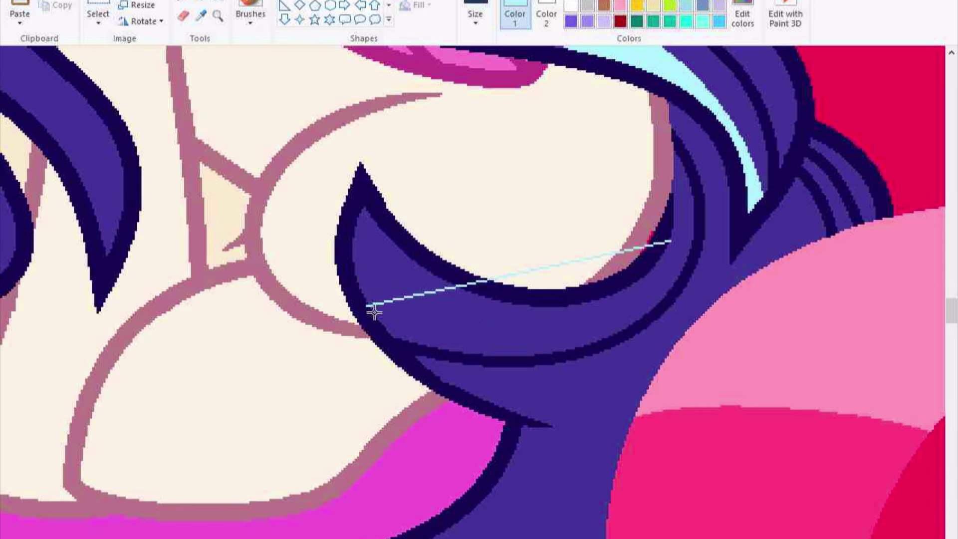
# Fill the curled lock over the hind leg's stripe light blue and outline a wide wavy light blue stripe down the tail
pyautogui.click(668, 255)
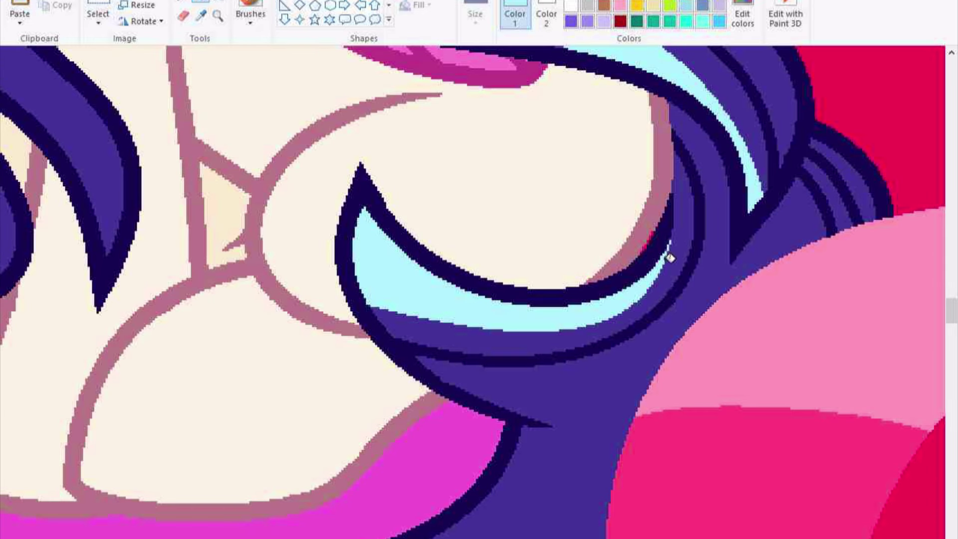
pyautogui.moveTo(762, 249); pyautogui.dragTo(761, 288)
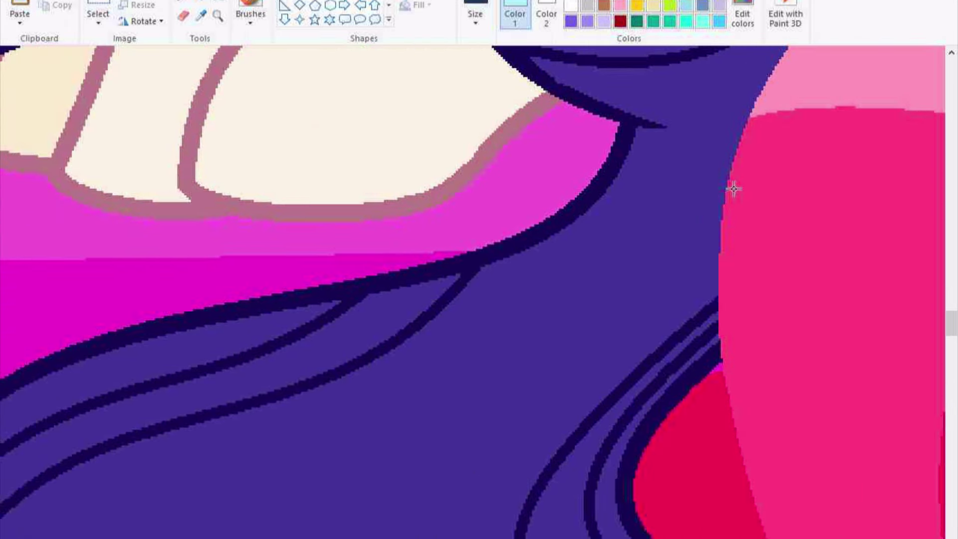
pyautogui.moveTo(733, 188); pyautogui.dragTo(688, 314)
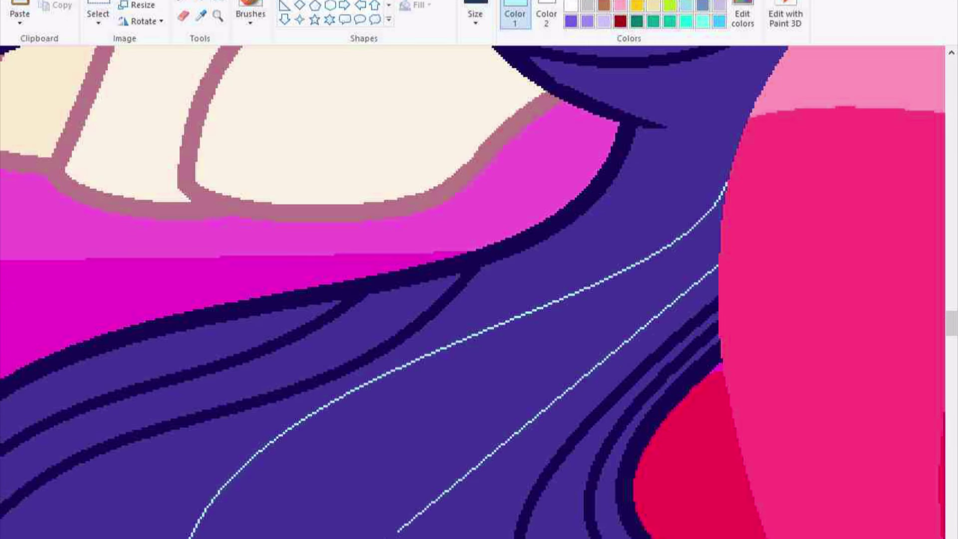
pyautogui.moveTo(716, 265); pyautogui.dragTo(344, 537)
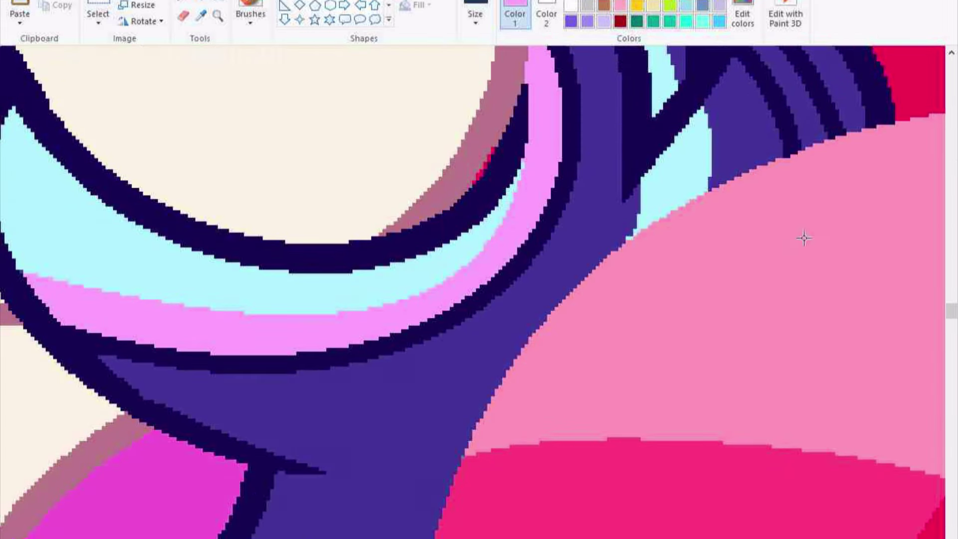
# Add pink stripes alongside the light blue ones in the tail and in the mane section sweeping over the forehead
pyautogui.moveTo(729, 212); pyautogui.dragTo(782, 315)
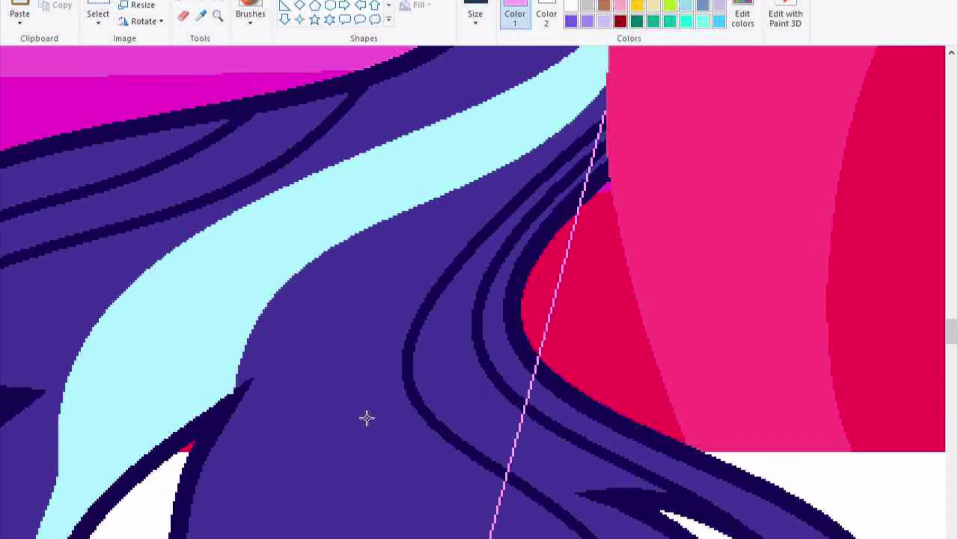
pyautogui.moveTo(367, 418); pyautogui.dragTo(305, 380)
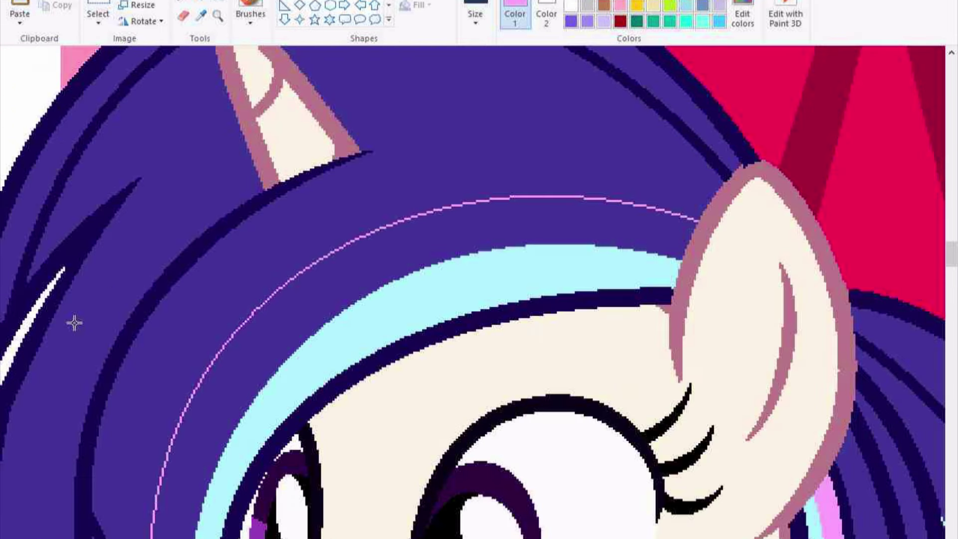
pyautogui.scroll(-6, 74, 323)
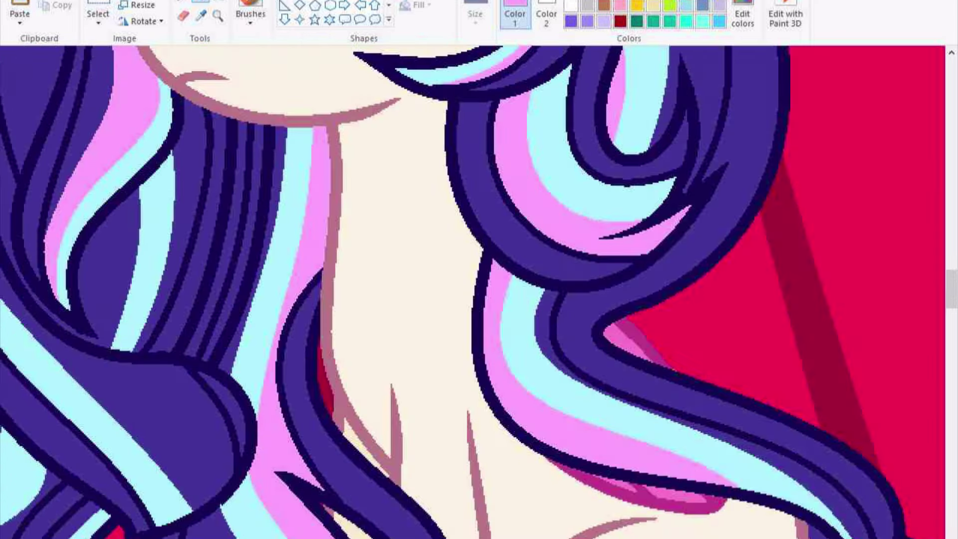
pyautogui.scroll(-3, 232, 339)
pyautogui.scroll(4, 332, 325)
# Add a wide wavy pink stripe beside the light blue one in the large lower front mane section
pyautogui.moveTo(589, 505); pyautogui.dragTo(626, 538)
pyautogui.moveTo(614, 514); pyautogui.dragTo(604, 486)
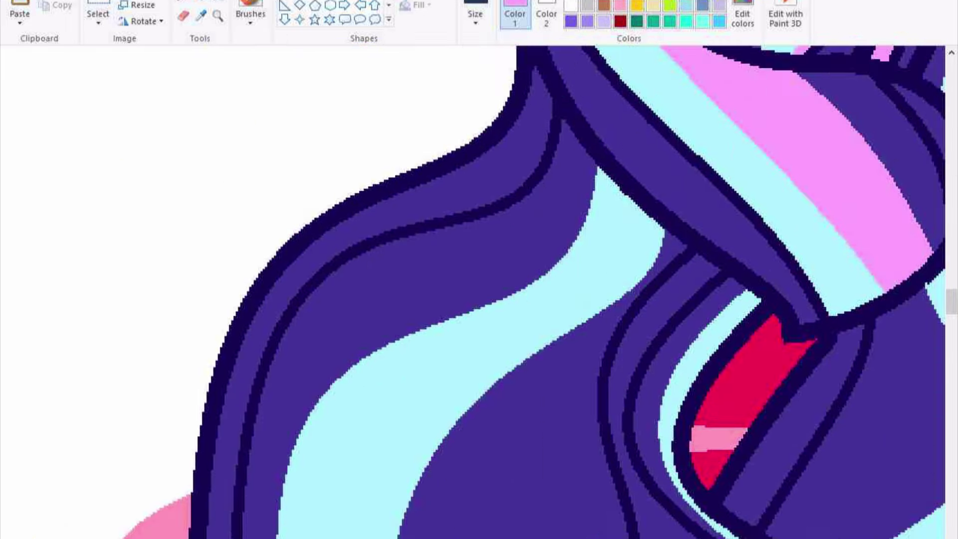
pyautogui.scroll(-3, 604, 281)
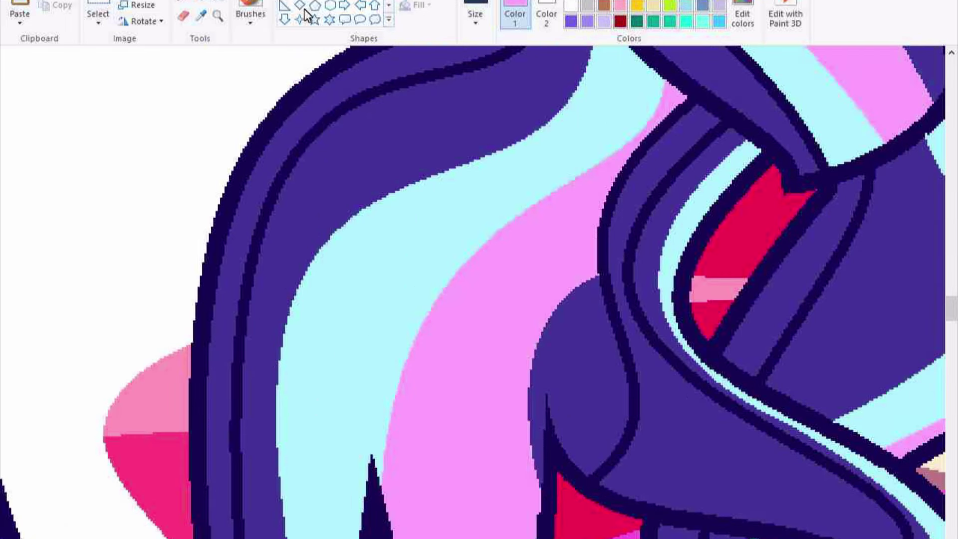
pyautogui.scroll(-3, 605, 380)
pyautogui.scroll(-2, 316, 388)
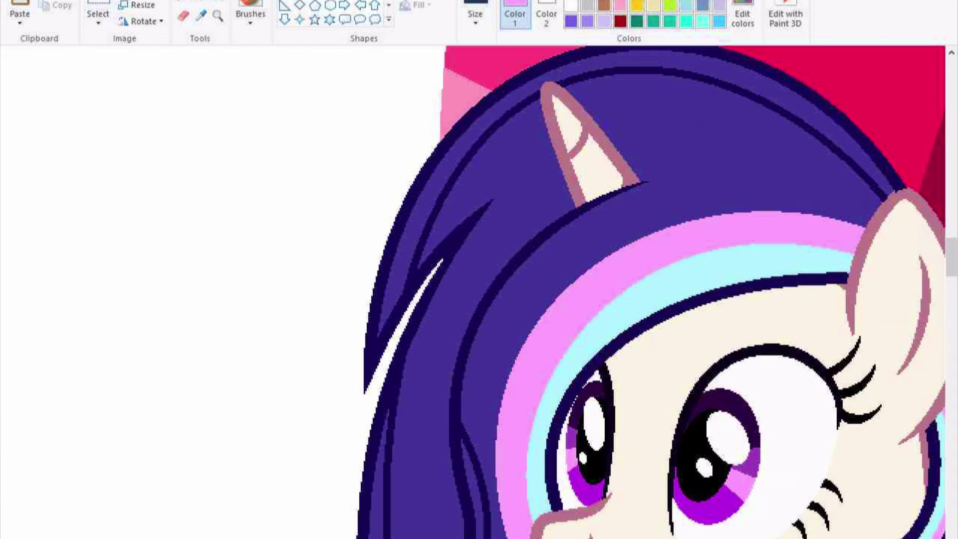
# Draw a thick purple zigzag crown outline with three spikes on top of the head between the horn and the ear
pyautogui.scroll(2, 715, 477)
pyautogui.moveTo(705, 476); pyautogui.dragTo(707, 232)
pyautogui.moveTo(617, 323)
pyautogui.mouseDown()
pyautogui.moveTo(676, 98)
pyautogui.moveTo(506, 265)
pyautogui.mouseUp()
pyautogui.moveTo(393, 264)
pyautogui.mouseDown()
pyautogui.moveTo(526, 171)
pyautogui.moveTo(494, 161)
pyautogui.mouseUp()
pyautogui.scroll(-1, 514, 270)
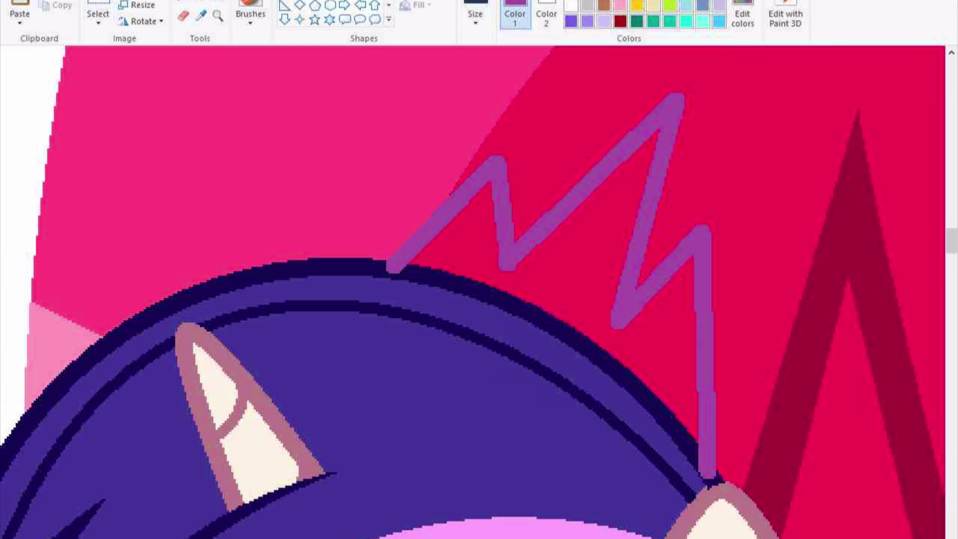
# Sharpen the crown's spike tips and inner corners with thin purple lines
pyautogui.scroll(3, 605, 464)
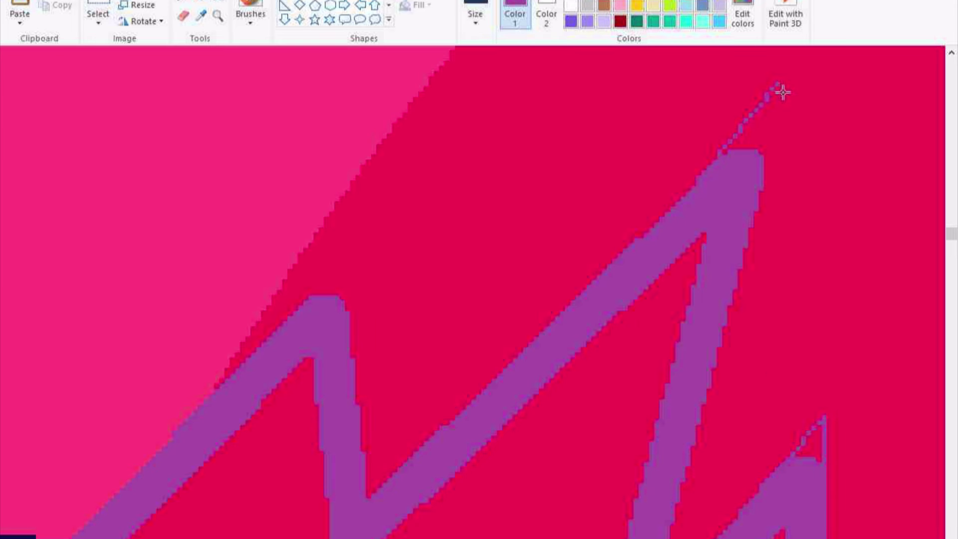
pyautogui.scroll(-3, 299, 494)
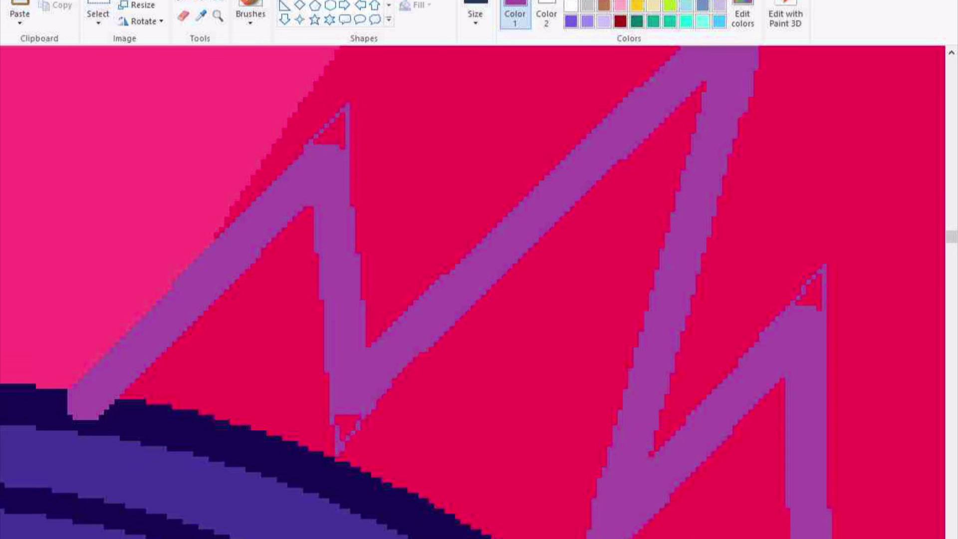
pyautogui.scroll(3, 829, 304)
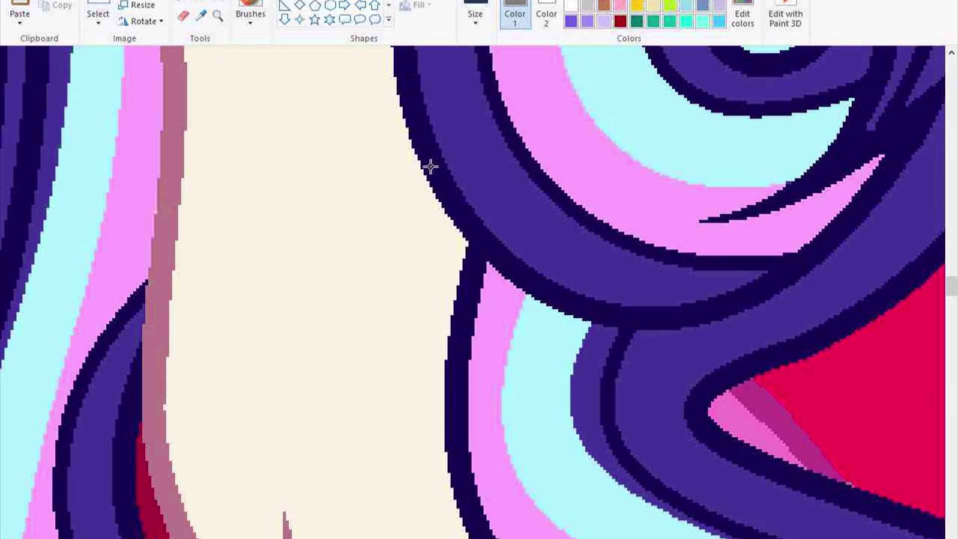
# Outline a curved grey neck band with thick lines, ending in a notched two-pointed shape at the front of the neck
pyautogui.moveTo(430, 167); pyautogui.dragTo(173, 371)
pyautogui.moveTo(300, 279); pyautogui.dragTo(231, 227)
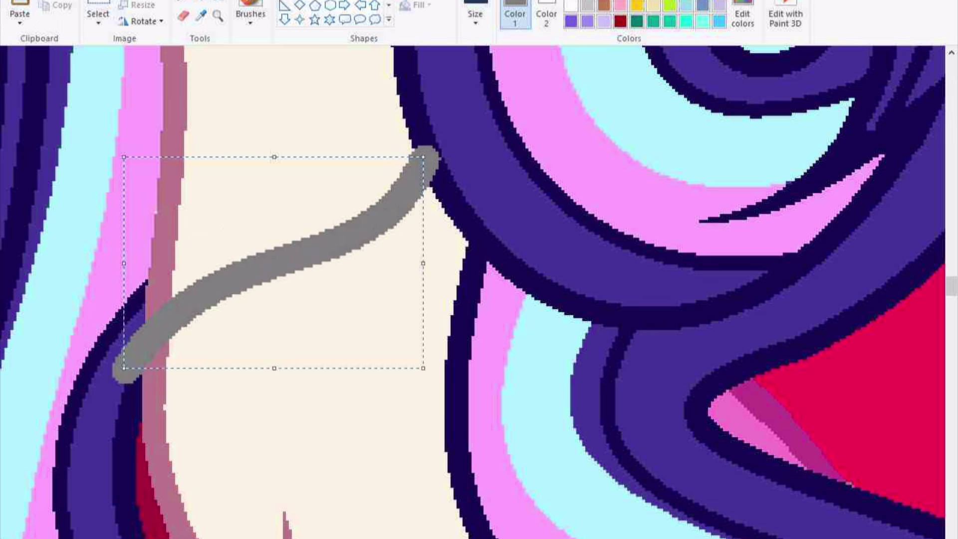
pyautogui.moveTo(133, 282); pyautogui.dragTo(184, 368)
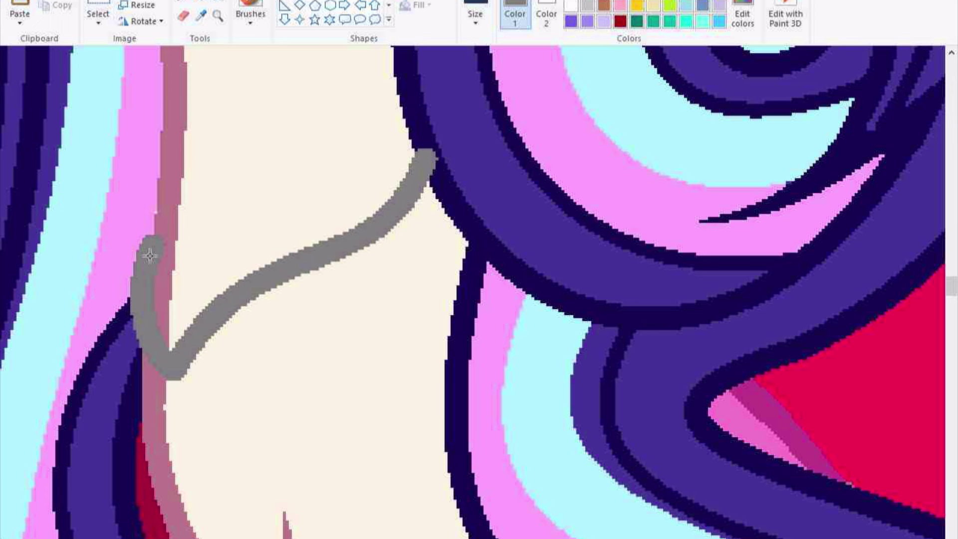
pyautogui.moveTo(479, 219); pyautogui.dragTo(215, 536)
pyautogui.moveTo(342, 331); pyautogui.dragTo(200, 414)
pyautogui.moveTo(164, 380); pyautogui.dragTo(140, 239)
pyautogui.hotkey('ctrl', 'pagedown')
# Fill the neck band's interior white and sharpen its notched corner with thin grey lines
pyautogui.click(475, 18)
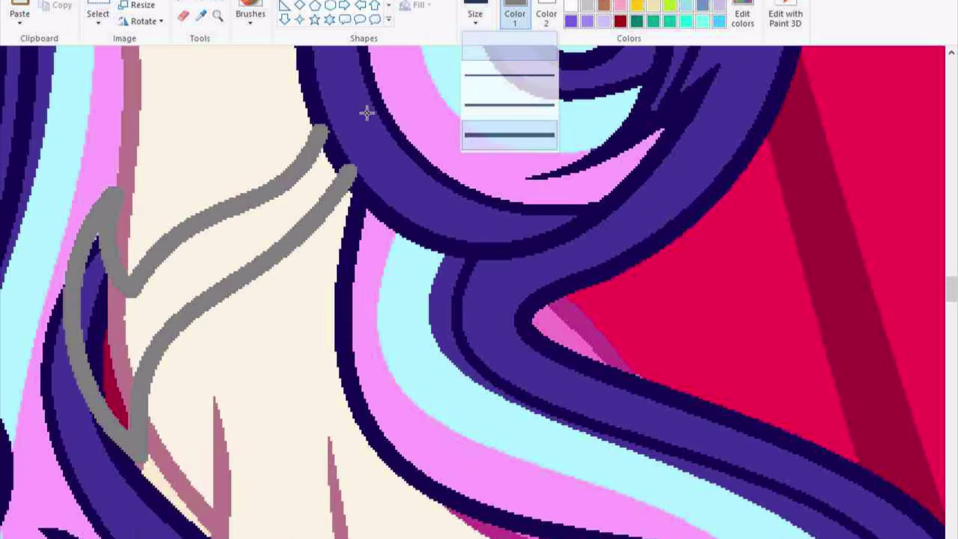
pyautogui.click(509, 135)
pyautogui.hotkey('ctrl', 'pageup')
pyautogui.click(201, 16)
pyautogui.click(280, 228)
pyautogui.scroll(-3, 280, 228)
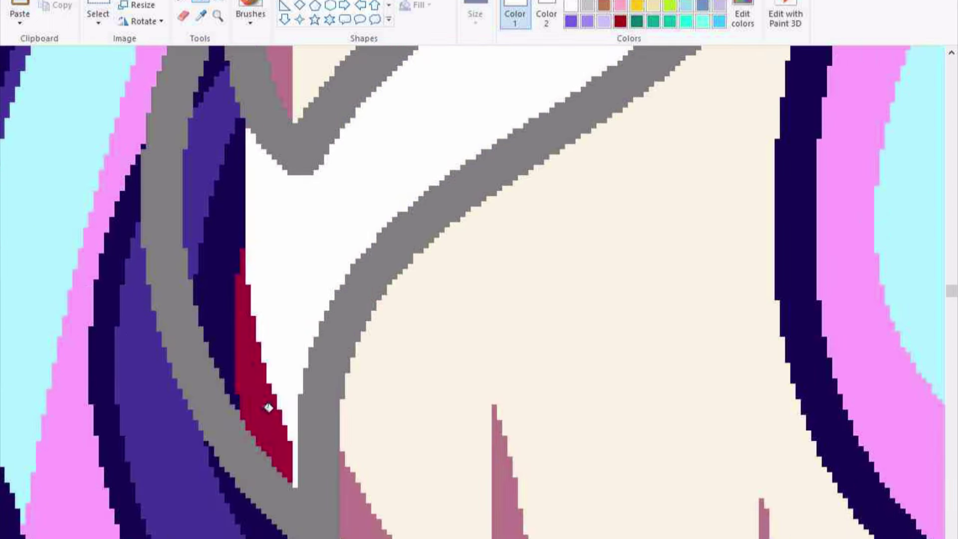
pyautogui.scroll(3, 197, 182)
pyautogui.click(251, 207)
pyautogui.hotkey('ctrl', 'z')
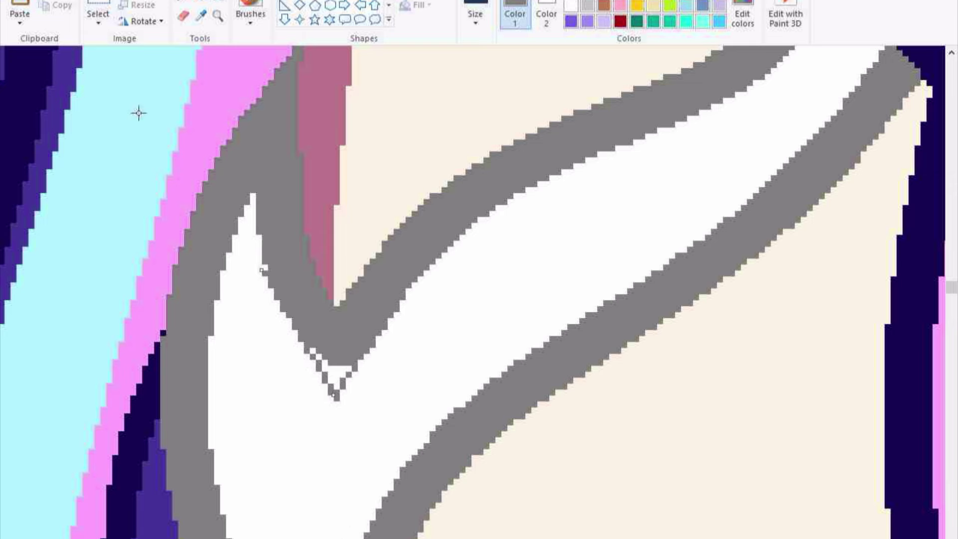
pyautogui.scroll(-10, 392, 338)
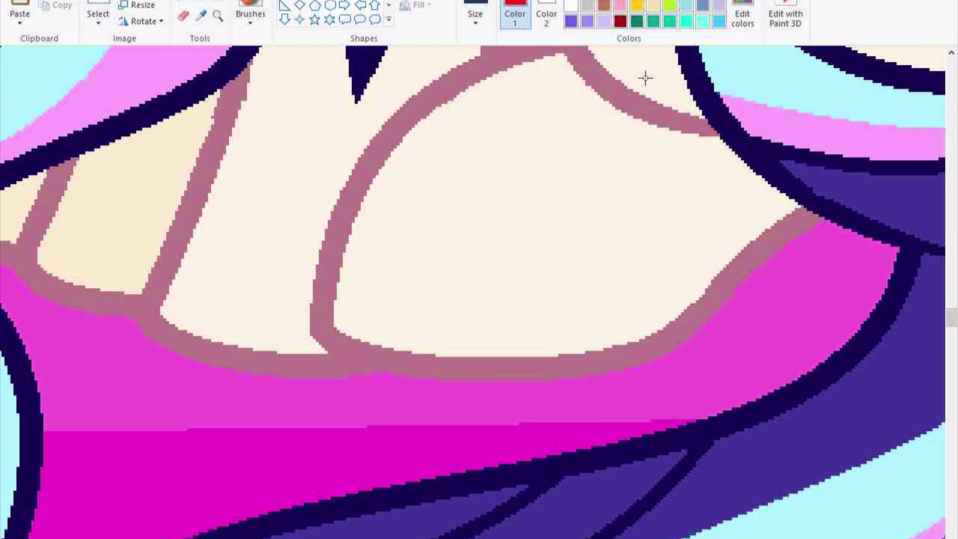
# Draw red, green and orange curves across the large front hoof to form the pointed upper edge of its shoe
pyautogui.moveTo(699, 156); pyautogui.dragTo(744, 320)
pyautogui.moveTo(706, 352); pyautogui.dragTo(559, 445)
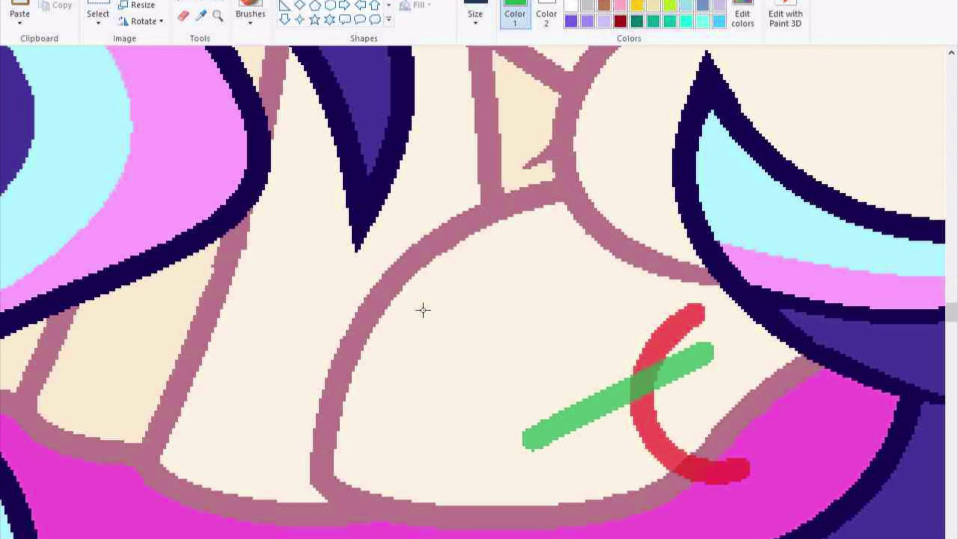
pyautogui.moveTo(690, 344); pyautogui.dragTo(568, 360)
pyautogui.click(641, 2)
pyautogui.moveTo(576, 439)
pyautogui.mouseDown()
pyautogui.moveTo(494, 257)
pyautogui.moveTo(424, 195)
pyautogui.mouseUp()
pyautogui.moveTo(499, 259); pyautogui.dragTo(544, 240)
# Draw a thick red curve from the mane edge to the front shoe as the upper edge of the neighbouring hoof's shoe
pyautogui.click(621, 2)
pyautogui.moveTo(352, 327); pyautogui.dragTo(266, 163)
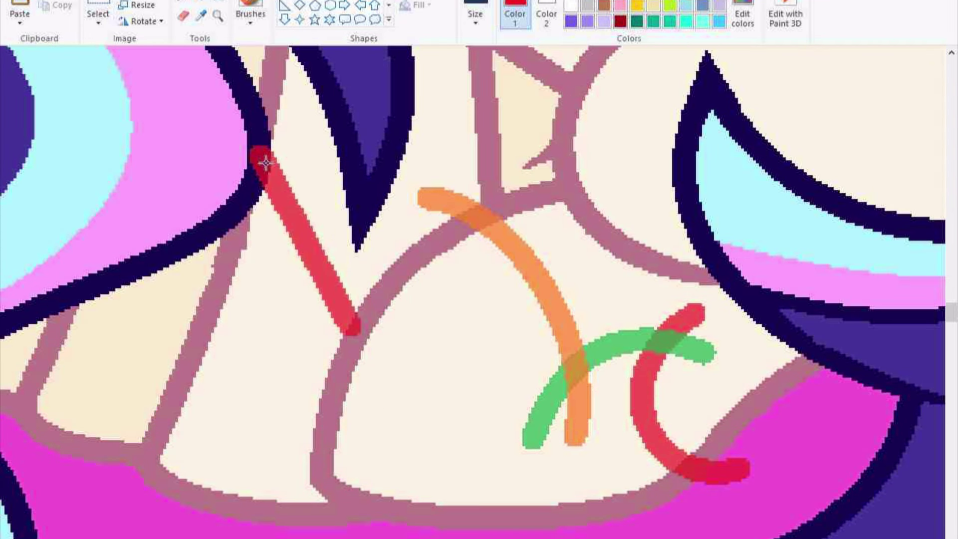
pyautogui.moveTo(309, 244); pyautogui.dragTo(340, 200)
pyautogui.moveTo(557, 329)
pyautogui.mouseDown()
pyautogui.moveTo(355, 359)
pyautogui.moveTo(218, 103)
pyautogui.mouseUp()
pyautogui.click(309, 219)
# Recolour the shoe outlines dark red and fill the stray coloured line ends with the surrounding cream and magenta
pyautogui.click(201, 15)
pyautogui.click(400, 149)
pyautogui.click(439, 199)
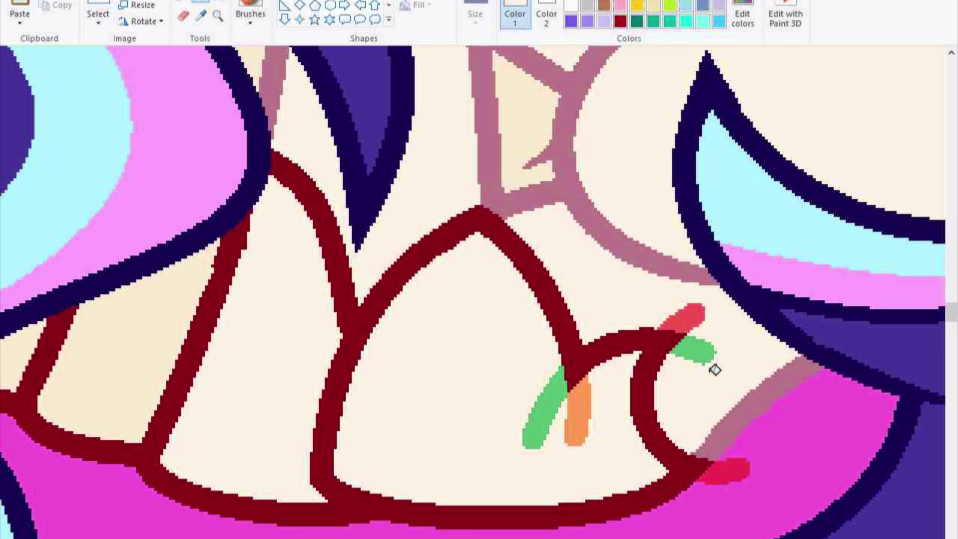
pyautogui.click(544, 409)
pyautogui.click(577, 409)
pyautogui.click(683, 315)
pyautogui.click(695, 350)
pyautogui.click(724, 469)
# Mix a dark yellow outline colour with red 150, green 157 and blue 9
pyautogui.scroll(-3, 258, 463)
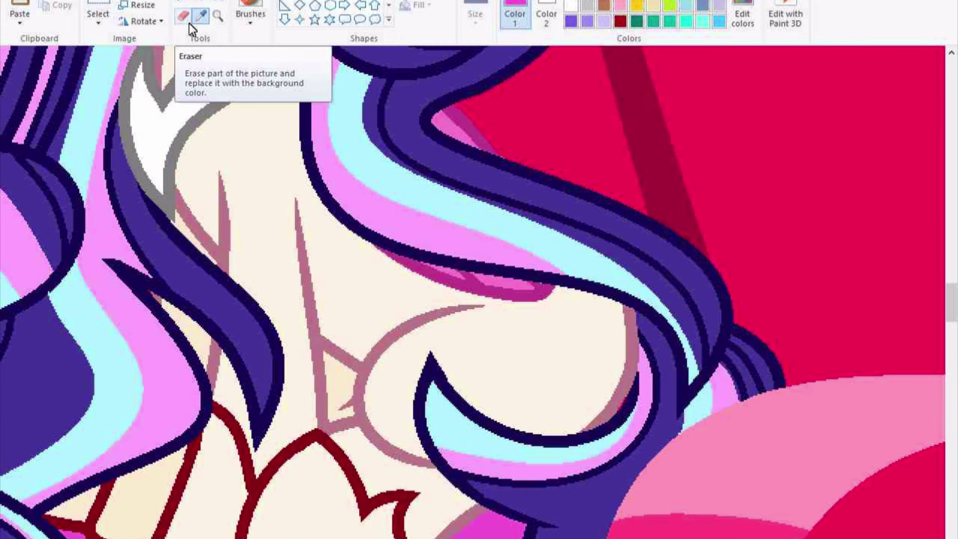
pyautogui.scroll(-3, 479, 289)
pyautogui.hscroll(-10, 479, 289)
pyautogui.scroll(-3, 479, 290)
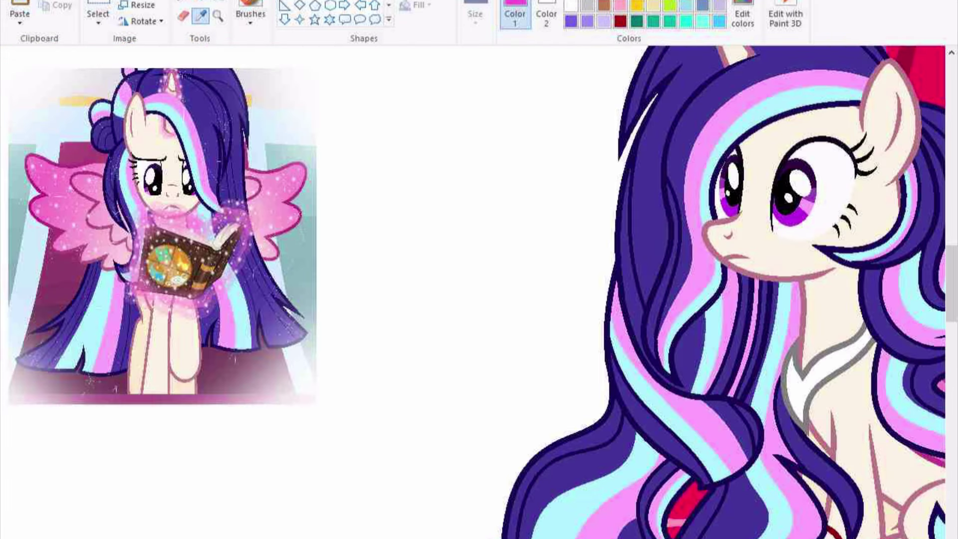
pyautogui.hscroll(10, 479, 289)
pyautogui.scroll(-5, 478, 290)
pyautogui.scroll(5, 479, 289)
pyautogui.click(638, 5)
pyautogui.click(743, 15)
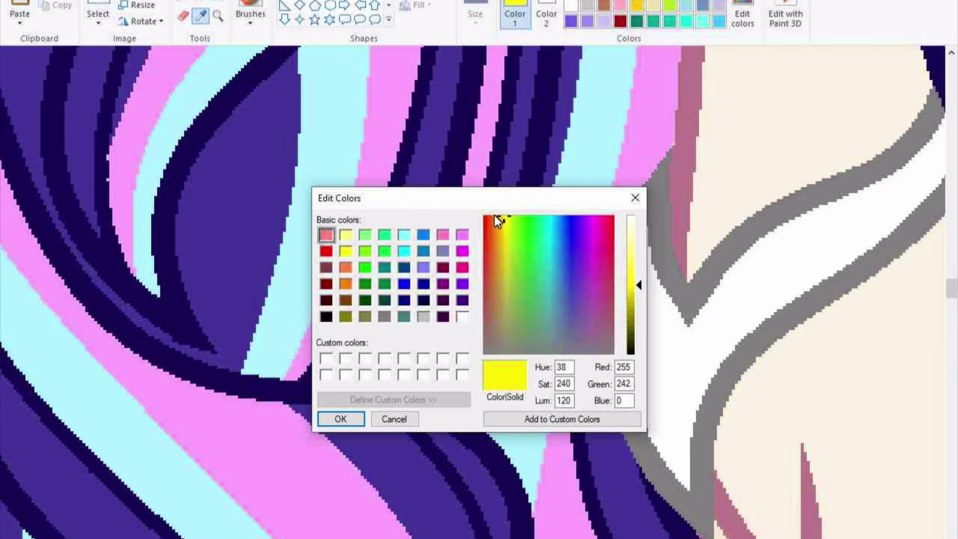
pyautogui.click(507, 218)
pyautogui.click(631, 309)
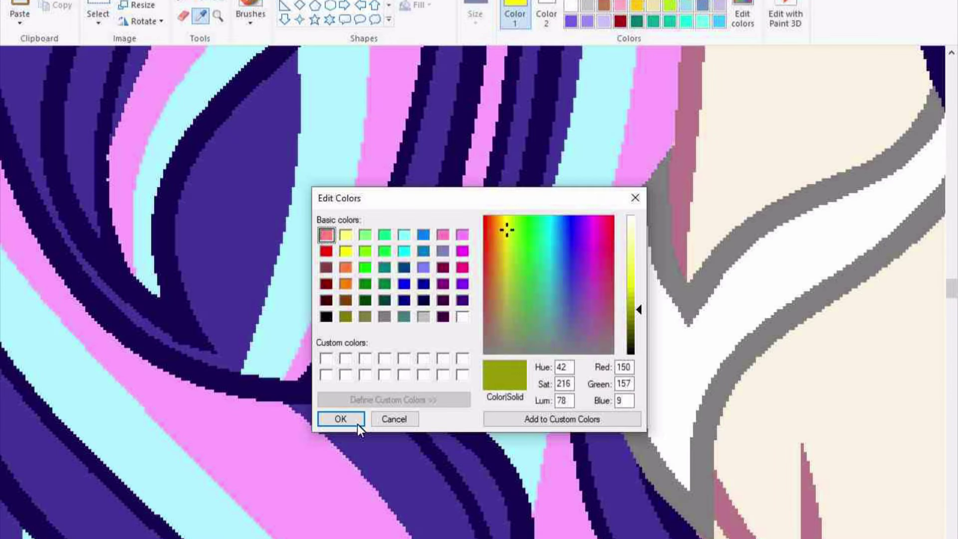
pyautogui.click(341, 418)
# Colour the accessories with dark yellow outlines and bright yellow fills, and mix a lighter yellow with red 238, green 245 and blue 90
pyautogui.hscroll(5, 479, 289)
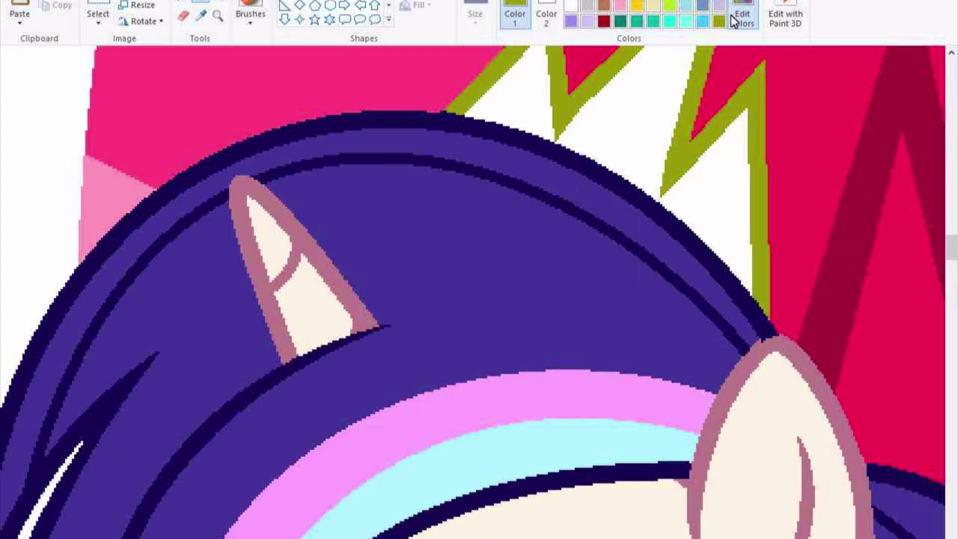
pyautogui.click(741, 17)
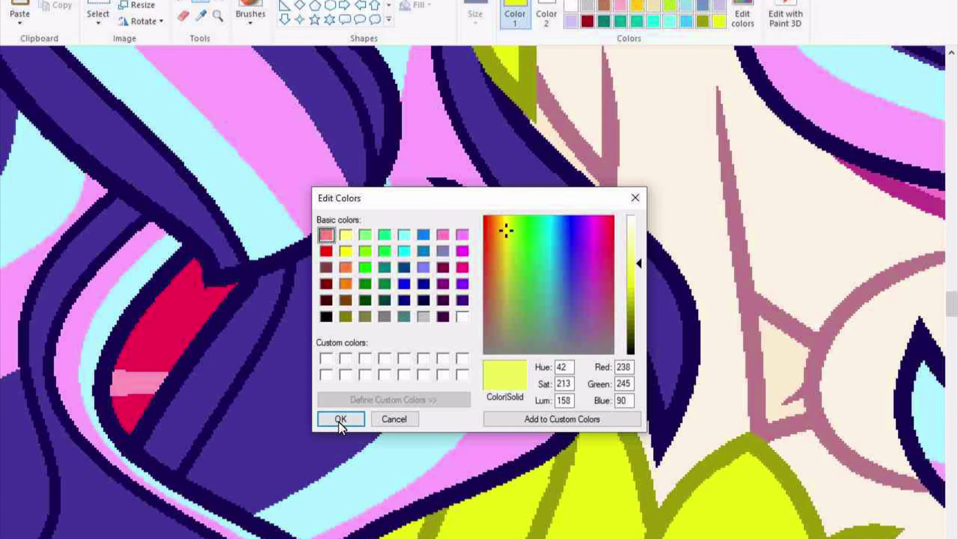
pyautogui.click(340, 419)
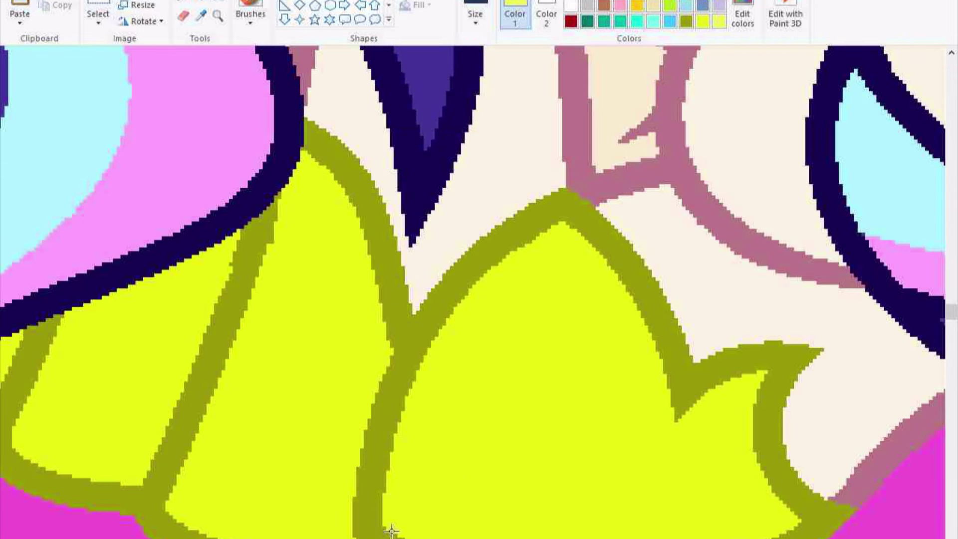
# Outline diagonal stripes across the yellow front shoes in a paler yellow and fill them with that colour
pyautogui.moveTo(382, 522); pyautogui.dragTo(603, 258)
pyautogui.click(417, 1)
pyautogui.click(439, 26)
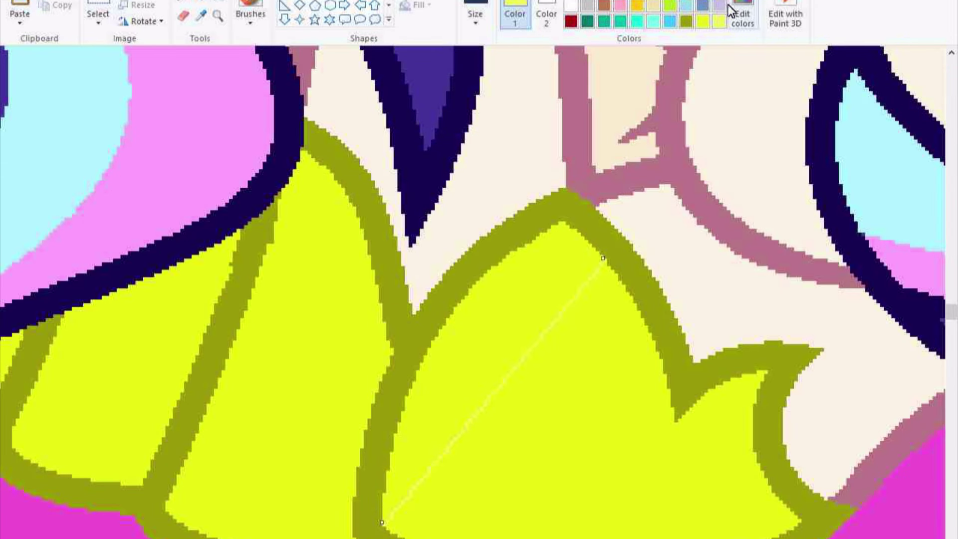
pyautogui.click(730, 9)
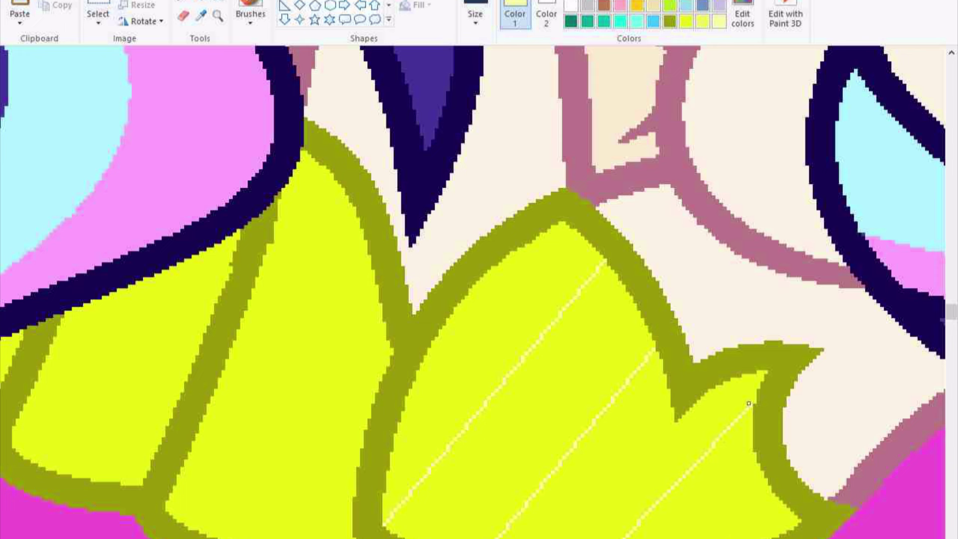
pyautogui.click(200, 4)
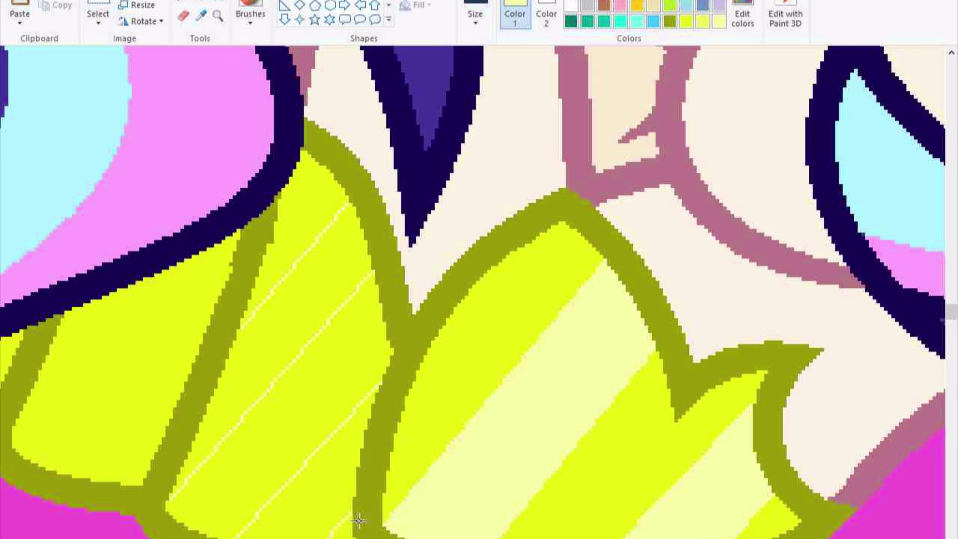
pyautogui.click(297, 480)
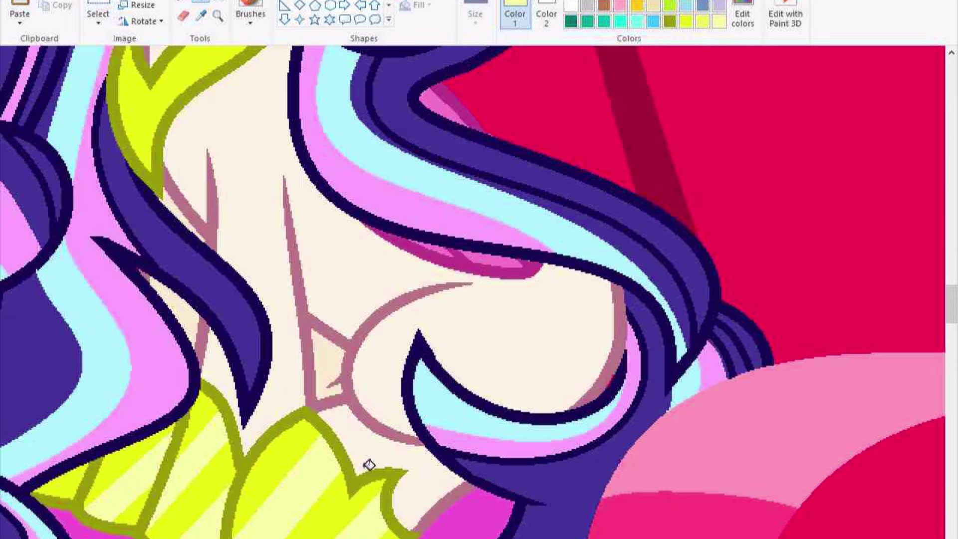
pyautogui.scroll(3, 378, 452)
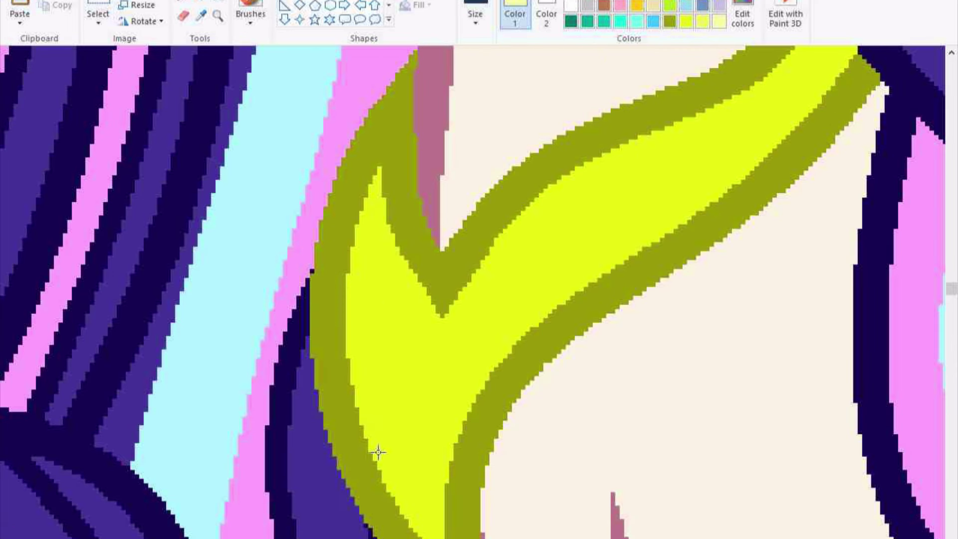
# Outline pale yellow diagonal stripes across the bright yellow neck band and the spikes of the crown
pyautogui.moveTo(505, 271); pyautogui.dragTo(518, 215)
pyautogui.scroll(3, 518, 215)
pyautogui.moveTo(577, 438); pyautogui.dragTo(597, 311)
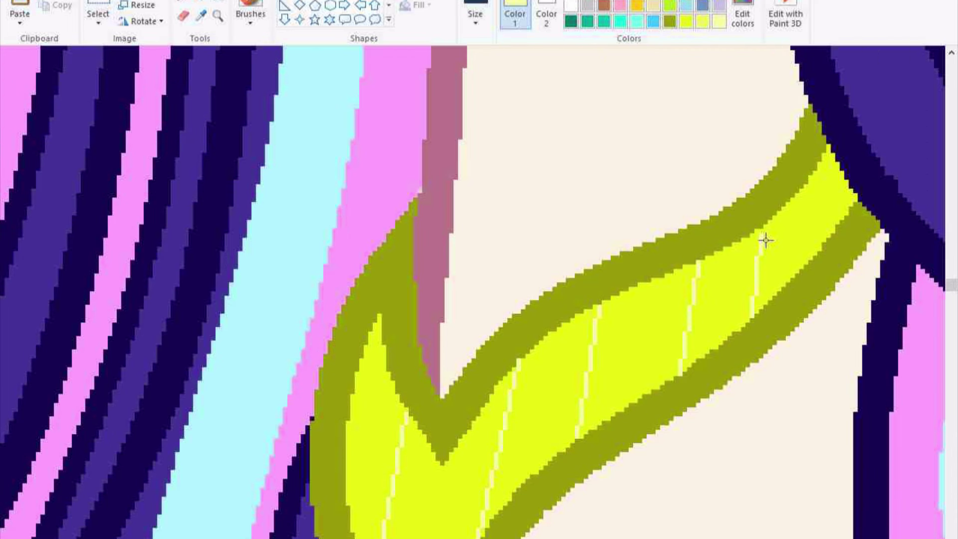
pyautogui.click(449, 474)
pyautogui.click(613, 345)
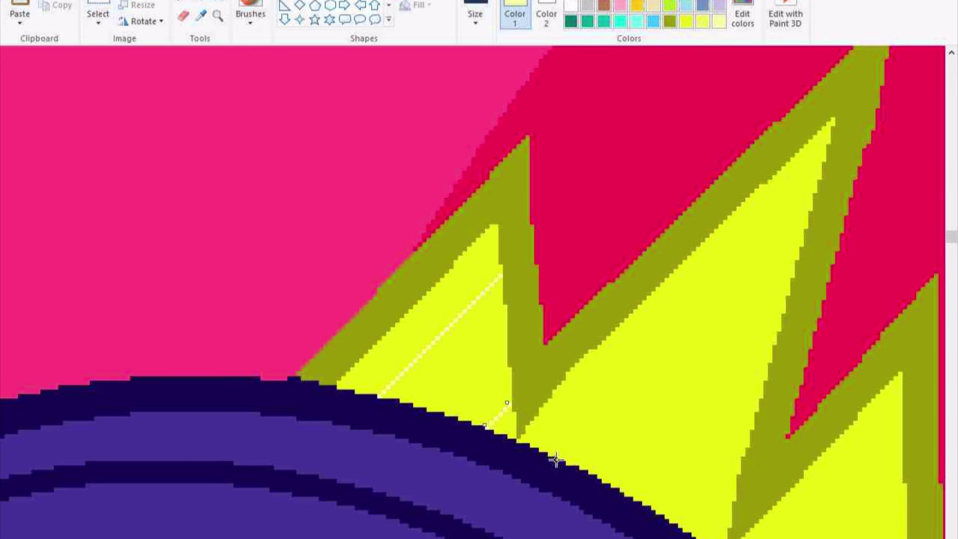
pyautogui.moveTo(767, 313); pyautogui.dragTo(767, 345)
pyautogui.scroll(-3, 739, 433)
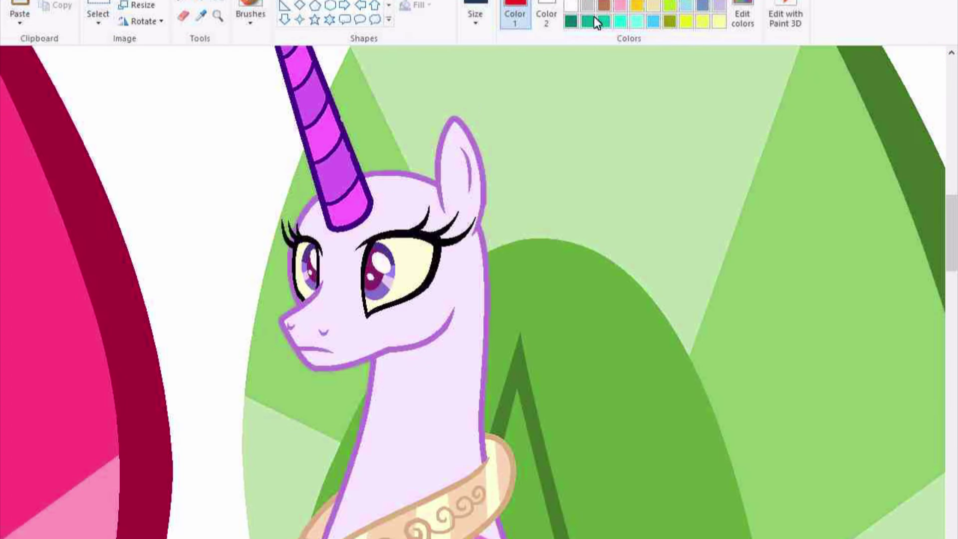
# Mix a dark maroon outline colour and outline the hair locks over the cheek, neck and collar of the pony on the green throne
pyautogui.click(749, 27)
pyautogui.click(336, 419)
pyautogui.click(475, 17)
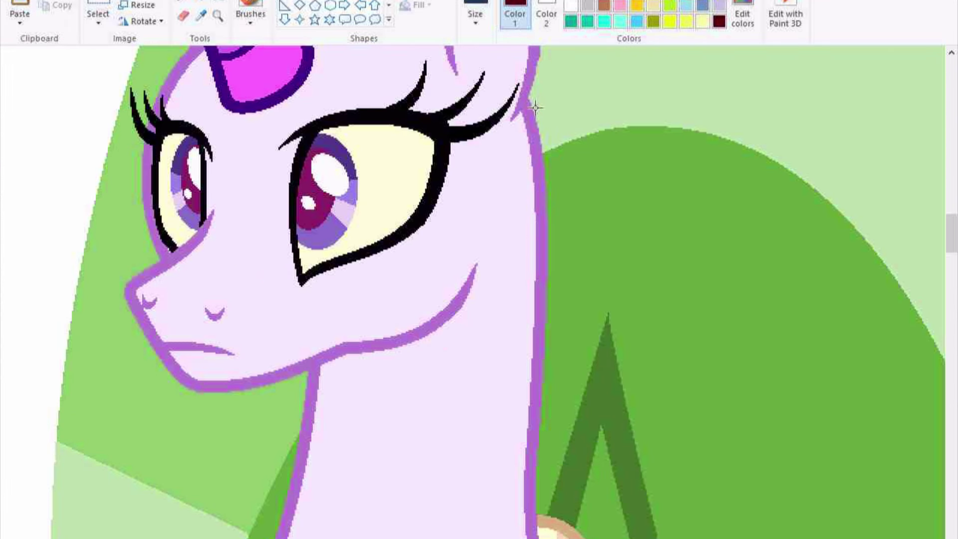
pyautogui.moveTo(535, 107)
pyautogui.mouseDown()
pyautogui.moveTo(424, 397)
pyautogui.moveTo(545, 342)
pyautogui.mouseUp()
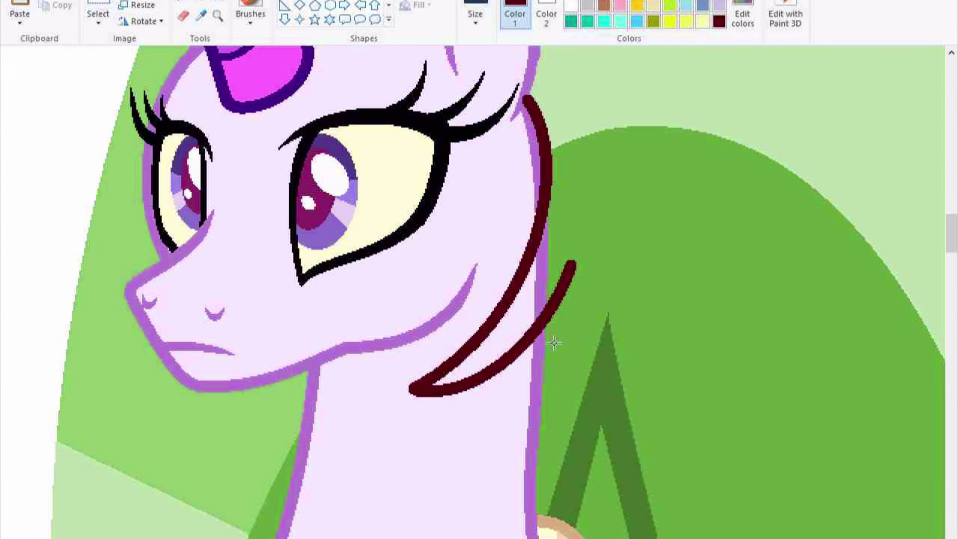
pyautogui.scroll(-3, 545, 342)
pyautogui.moveTo(552, 466)
pyautogui.mouseDown()
pyautogui.moveTo(581, 124)
pyautogui.moveTo(574, 215)
pyautogui.mouseUp()
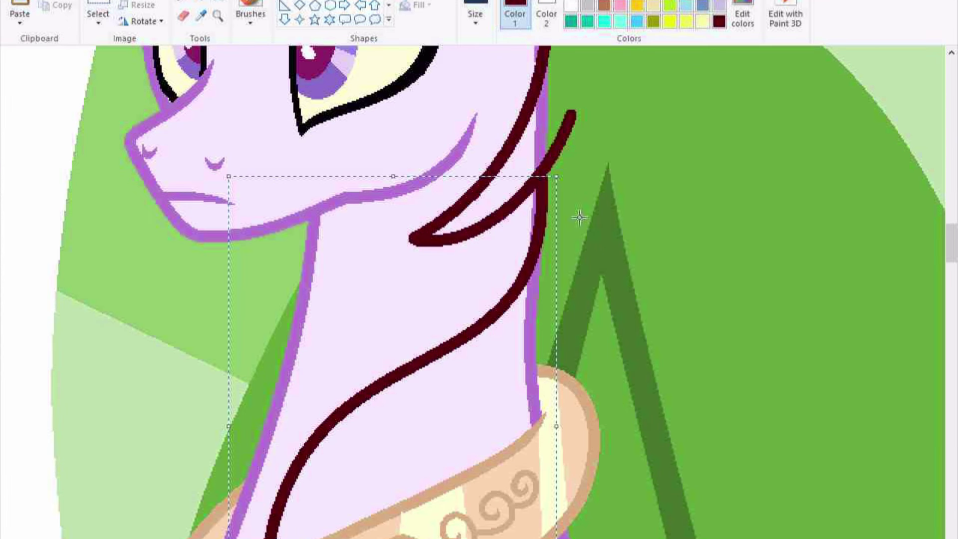
pyautogui.scroll(-3, 573, 214)
pyautogui.moveTo(269, 529); pyautogui.dragTo(616, 142)
pyautogui.moveTo(449, 349); pyautogui.dragTo(389, 287)
pyautogui.moveTo(504, 320); pyautogui.dragTo(509, 327)
pyautogui.scroll(3, 619, 298)
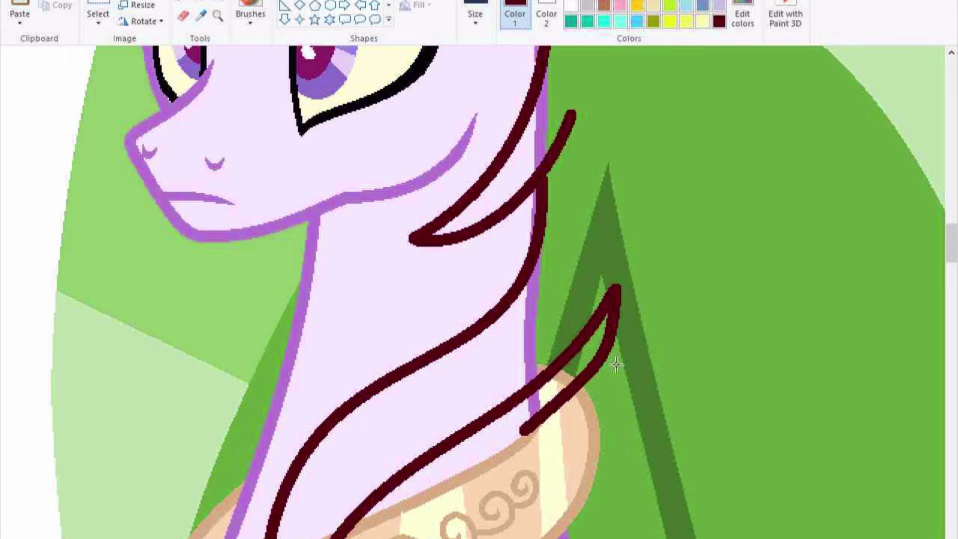
# Outline the back of the mane with curved dark maroon lines behind the neck, reaching down to the collar
pyautogui.scroll(3, 617, 365)
pyautogui.moveTo(630, 160); pyautogui.dragTo(723, 353)
pyautogui.scroll(3, 723, 353)
pyautogui.moveTo(561, 181); pyautogui.dragTo(594, 351)
pyautogui.scroll(-8, 594, 352)
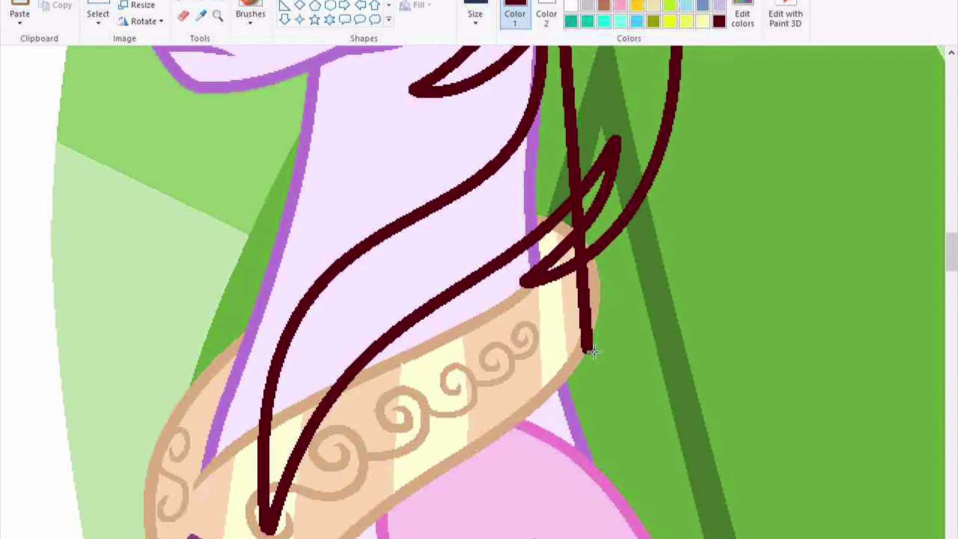
pyautogui.scroll(-5, 594, 351)
pyautogui.scroll(5, 823, 342)
pyautogui.moveTo(499, 201); pyautogui.dragTo(719, 536)
pyautogui.moveTo(741, 478); pyautogui.dragTo(708, 239)
# Outline the forelock across the pony's face and the long outer mane edge sweeping forward over the red throne
pyautogui.scroll(-3, 498, 391)
pyautogui.scroll(3, 499, 391)
pyautogui.moveTo(601, 254); pyautogui.dragTo(458, 389)
pyautogui.click(422, 274)
pyautogui.scroll(-3, 422, 274)
pyautogui.scroll(3, 422, 274)
pyautogui.moveTo(612, 197)
pyautogui.mouseDown()
pyautogui.moveTo(291, 376)
pyautogui.moveTo(295, 227)
pyautogui.moveTo(279, 210)
pyautogui.mouseUp()
pyautogui.scroll(3, 470, 403)
pyautogui.moveTo(470, 403); pyautogui.dragTo(605, 325)
pyautogui.scroll(-3, 605, 324)
pyautogui.scroll(3, 365, 139)
pyautogui.moveTo(360, 132); pyautogui.dragTo(115, 536)
pyautogui.moveTo(279, 349); pyautogui.dragTo(374, 389)
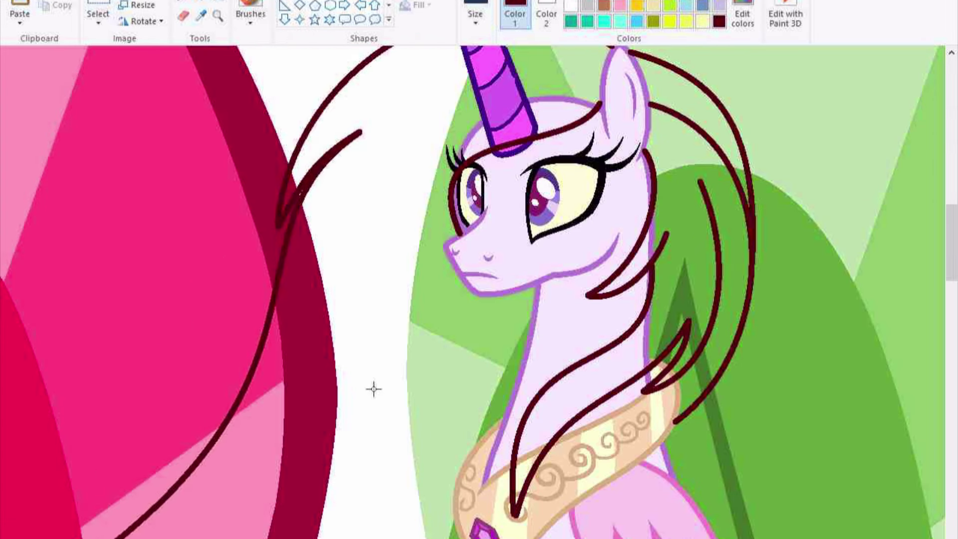
# Outline the curled lock and the pointed locks along the mane's outer edge over the red throne in dark maroon
pyautogui.scroll(-3, 373, 389)
pyautogui.scroll(3, 481, 423)
pyautogui.moveTo(460, 417); pyautogui.dragTo(695, 481)
pyautogui.moveTo(579, 452); pyautogui.dragTo(573, 537)
pyautogui.click(649, 499)
pyautogui.scroll(-3, 354, 277)
pyautogui.scroll(-3, 354, 276)
pyautogui.scroll(3, 353, 277)
pyautogui.moveTo(349, 267); pyautogui.dragTo(152, 538)
pyautogui.moveTo(319, 398); pyautogui.dragTo(150, 537)
pyautogui.scroll(-3, 263, 458)
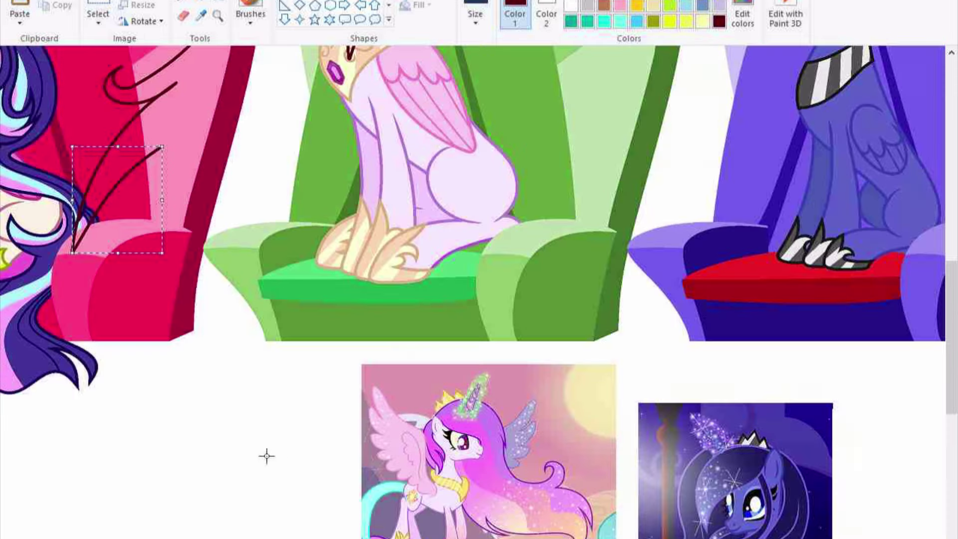
# Outline the remaining lower mane locks between the red and green thrones and the inner edge up to the collar
pyautogui.moveTo(321, 249); pyautogui.dragTo(241, 387)
pyautogui.scroll(-3, 470, 316)
pyautogui.scroll(3, 470, 317)
pyautogui.moveTo(402, 536)
pyautogui.mouseDown()
pyautogui.moveTo(566, 124)
pyautogui.moveTo(587, 165)
pyautogui.mouseUp()
pyautogui.moveTo(519, 300); pyautogui.dragTo(541, 247)
pyautogui.scroll(3, 689, 310)
pyautogui.scroll(-3, 689, 310)
pyautogui.moveTo(567, 120); pyautogui.dragTo(641, 532)
pyautogui.moveTo(407, 314)
pyautogui.mouseDown()
pyautogui.moveTo(578, 182)
pyautogui.moveTo(569, 171)
pyautogui.moveTo(643, 185)
pyautogui.moveTo(479, 429)
pyautogui.mouseUp()
pyautogui.scroll(-3, 246, 449)
pyautogui.scroll(3, 350, 513)
pyautogui.scroll(-5, 364, 536)
pyautogui.scroll(-3, 364, 537)
# Move the reference picture of the pink-maned pony from beneath the thrones farther down the canvas
pyautogui.click(98, 15)
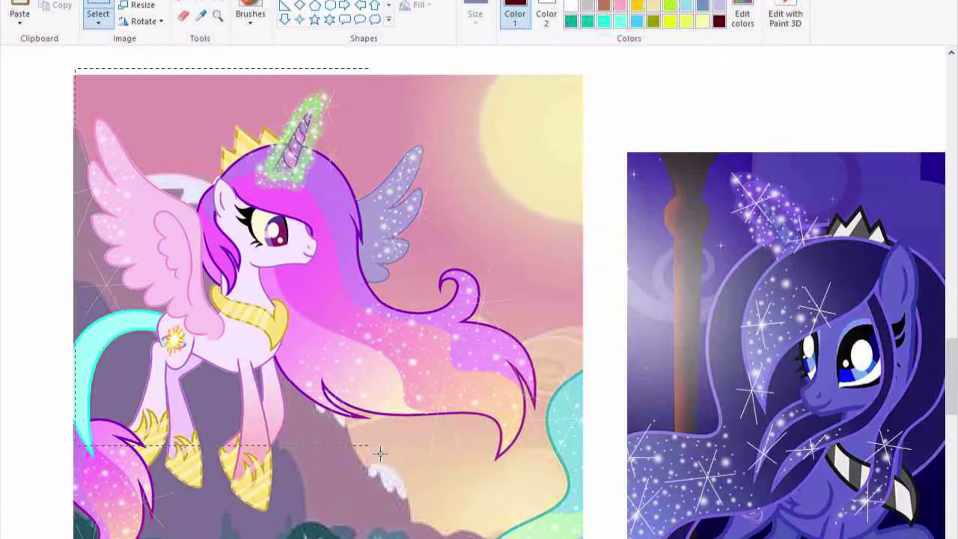
pyautogui.moveTo(74, 75); pyautogui.dragTo(583, 460)
pyautogui.press('Delete')
pyautogui.scroll(3, 17, 286)
pyautogui.scroll(-3, 66, 505)
pyautogui.moveTo(122, 538); pyautogui.dragTo(66, 504)
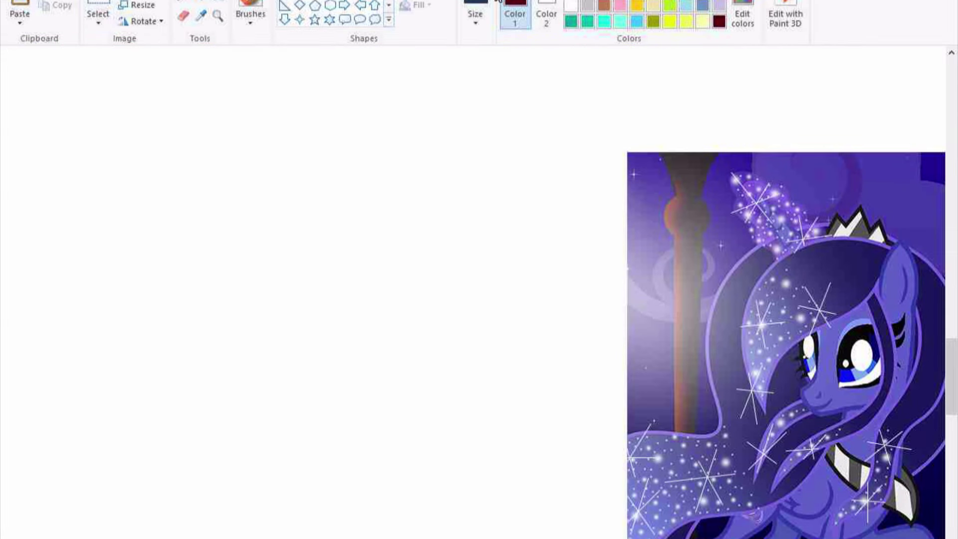
# Outline the curved upper tail streak in blue from the pony's rump down to a point below the green throne
pyautogui.scroll(5, 479, 299)
pyautogui.scroll(6, 417, 379)
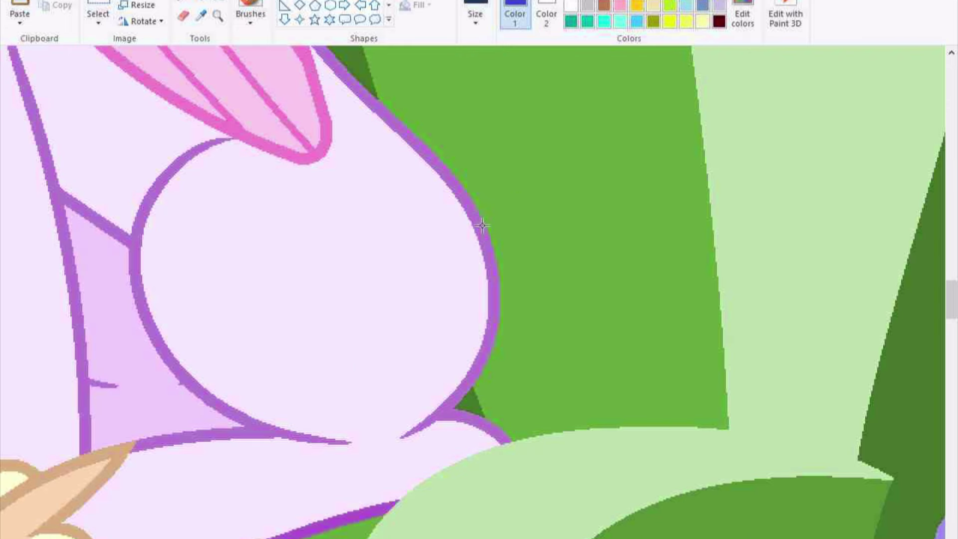
pyautogui.moveTo(476, 220); pyautogui.dragTo(651, 443)
pyautogui.moveTo(564, 332)
pyautogui.mouseDown()
pyautogui.moveTo(614, 244)
pyautogui.moveTo(566, 536)
pyautogui.mouseUp()
pyautogui.scroll(-5, 512, 355)
pyautogui.moveTo(572, 400); pyautogui.dragTo(464, 390)
pyautogui.moveTo(622, 89); pyautogui.dragTo(568, 536)
pyautogui.moveTo(593, 310); pyautogui.dragTo(253, 536)
pyautogui.scroll(-3, 253, 536)
pyautogui.scroll(3, 93, 436)
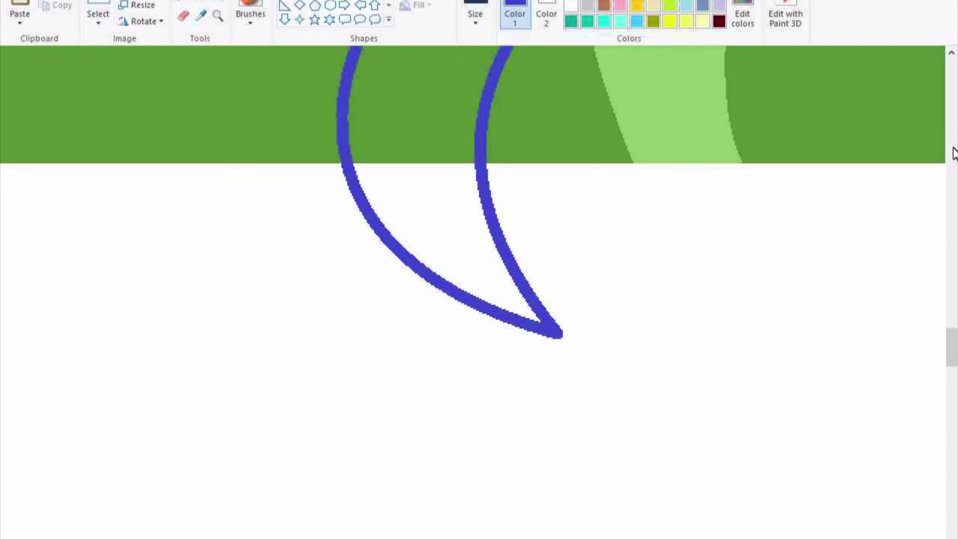
# Outline the tail's outer side in dark maroon with a pointed lock and a wavy edge down to its tip
pyautogui.moveTo(364, 67); pyautogui.dragTo(166, 421)
pyautogui.moveTo(259, 239); pyautogui.dragTo(231, 398)
pyautogui.moveTo(166, 422); pyautogui.dragTo(242, 227)
pyautogui.scroll(-1, 295, 261)
pyautogui.moveTo(123, 139); pyautogui.dragTo(282, 418)
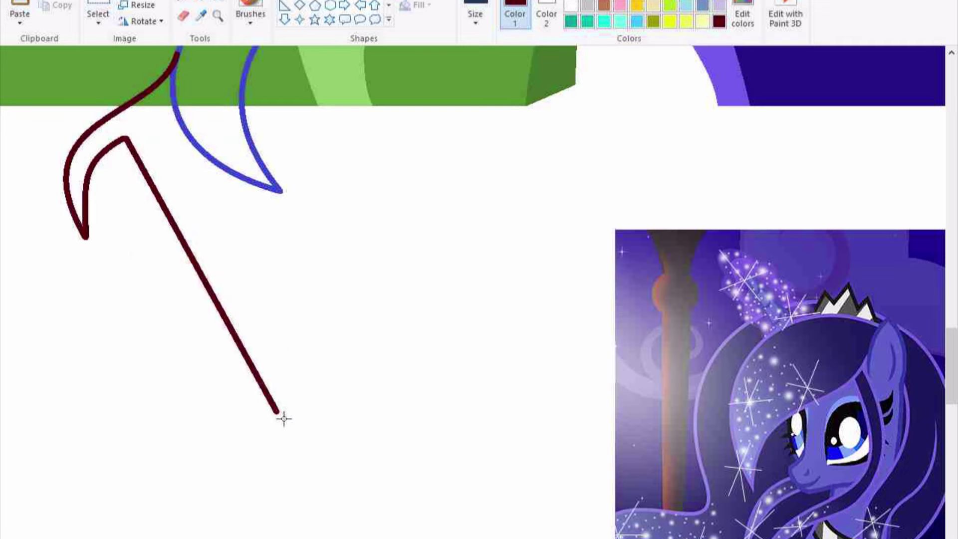
pyautogui.moveTo(199, 274); pyautogui.dragTo(314, 466)
pyautogui.moveTo(198, 519); pyautogui.dragTo(371, 430)
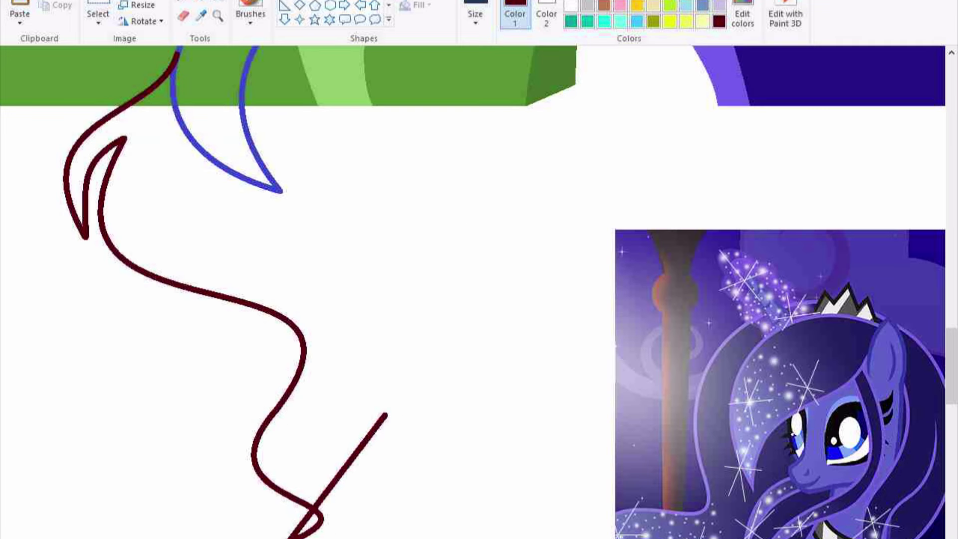
pyautogui.moveTo(458, 347); pyautogui.dragTo(305, 156)
pyautogui.moveTo(306, 156); pyautogui.dragTo(420, 208)
# Outline the pointed locks on the tail's opposite side in dark maroon to complete its contour
pyautogui.scroll(3, 353, 262)
pyautogui.moveTo(244, 225); pyautogui.dragTo(530, 427)
pyautogui.moveTo(353, 263); pyautogui.dragTo(306, 312)
pyautogui.moveTo(528, 434); pyautogui.dragTo(507, 336)
pyautogui.scroll(-3, 507, 335)
pyautogui.scroll(4, 299, 299)
pyautogui.scroll(-2, 619, 289)
# Recolour the tail streak's outline bright cyan and fill the streak with light cyan
pyautogui.click(603, 21)
pyautogui.click(618, 289)
pyautogui.scroll(-3, 621, 287)
pyautogui.scroll(3, 677, 348)
pyautogui.click(574, 209)
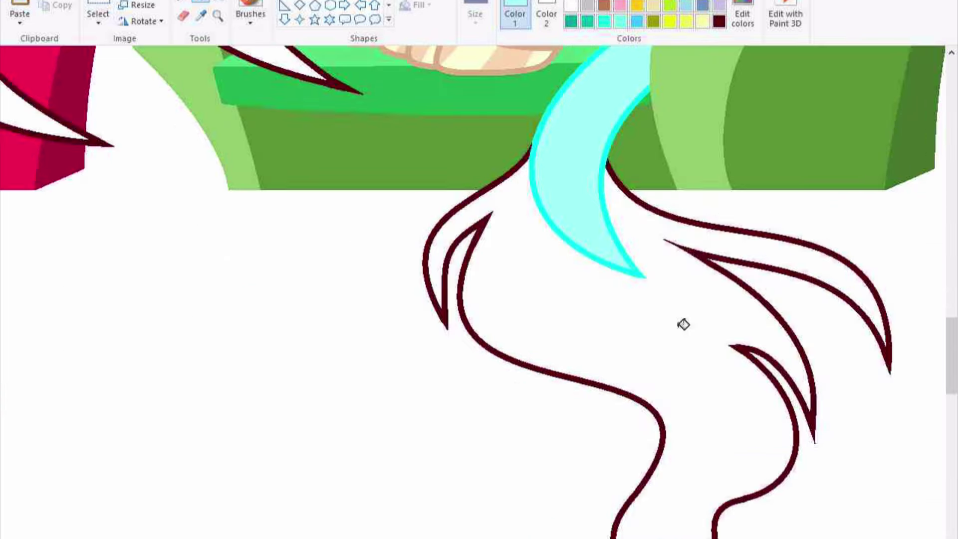
# Pick a magenta shade and draw a thin curved colour boundary inside the tail below the cyan streak
pyautogui.scroll(-3, 683, 324)
pyautogui.click(201, 15)
pyautogui.scroll(3, 434, 347)
pyautogui.scroll(5, 171, 250)
pyautogui.scroll(-3, 513, 225)
pyautogui.scroll(3, 496, 184)
pyautogui.moveTo(494, 115); pyautogui.dragTo(674, 537)
pyautogui.scroll(3, 474, 208)
pyautogui.moveTo(474, 207); pyautogui.dragTo(468, 249)
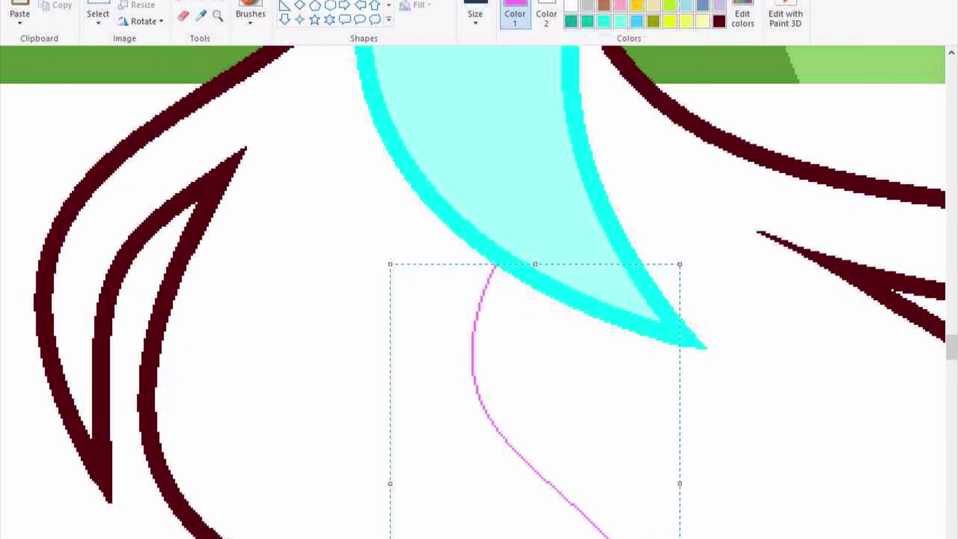
pyautogui.hscroll(5, 469, 249)
pyautogui.moveTo(499, 299); pyautogui.dragTo(474, 280)
# Sample the pink and magenta hair shades from the reference picture of the pony
pyautogui.click(200, 2)
pyautogui.scroll(3, 733, 460)
pyautogui.scroll(-3, 733, 460)
pyautogui.scroll(-5, 369, 406)
pyautogui.scroll(5, 369, 407)
pyautogui.scroll(-4, 369, 407)
pyautogui.scroll(-5, 317, 438)
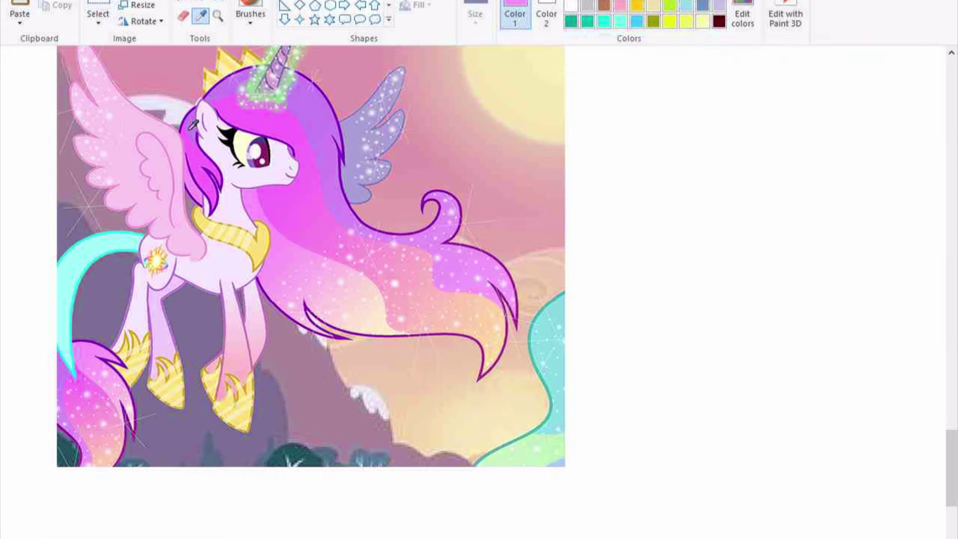
pyautogui.scroll(-3, 165, 293)
pyautogui.scroll(3, 402, 447)
pyautogui.scroll(3, 402, 447)
pyautogui.click(378, 372)
pyautogui.scroll(-3, 378, 372)
pyautogui.scroll(5, 492, 259)
pyautogui.scroll(-2, 182, 223)
pyautogui.click(182, 222)
# Draw thin magenta colour boundaries across the forelock and through the upper flowing mane
pyautogui.scroll(3, 181, 222)
pyautogui.scroll(3, 74, 249)
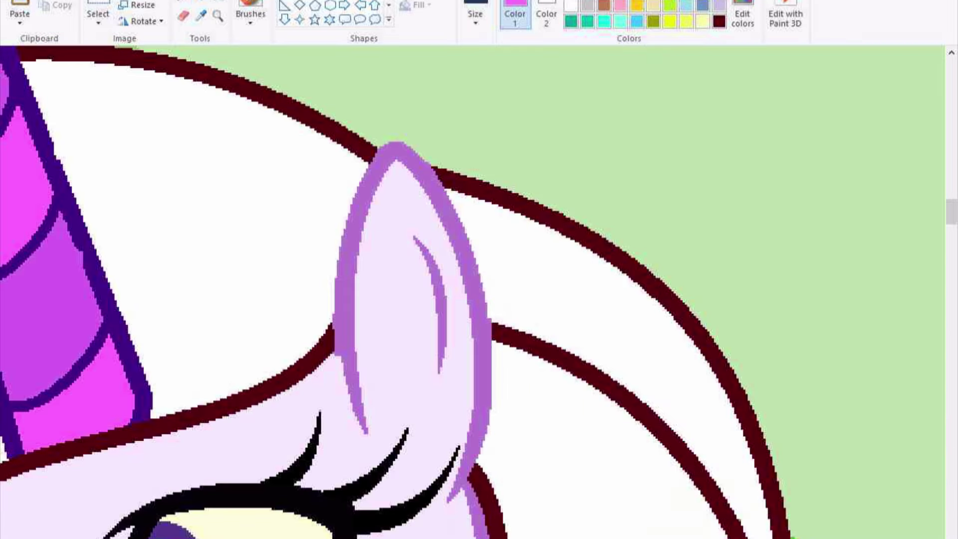
pyautogui.scroll(2, 366, 413)
pyautogui.moveTo(366, 413); pyautogui.dragTo(396, 265)
pyautogui.scroll(-5, 396, 265)
pyautogui.scroll(-3, 552, 345)
pyautogui.scroll(3, 731, 364)
pyautogui.scroll(-3, 209, 526)
pyautogui.scroll(4, 508, 411)
pyautogui.scroll(3, 508, 411)
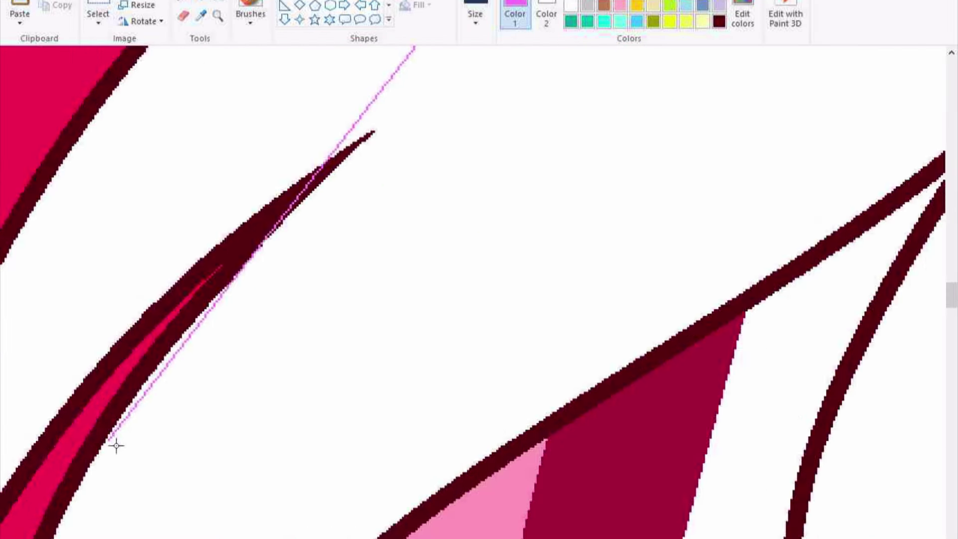
pyautogui.moveTo(139, 443); pyautogui.dragTo(433, 216)
pyautogui.scroll(-3, 259, 475)
pyautogui.scroll(4, 468, 229)
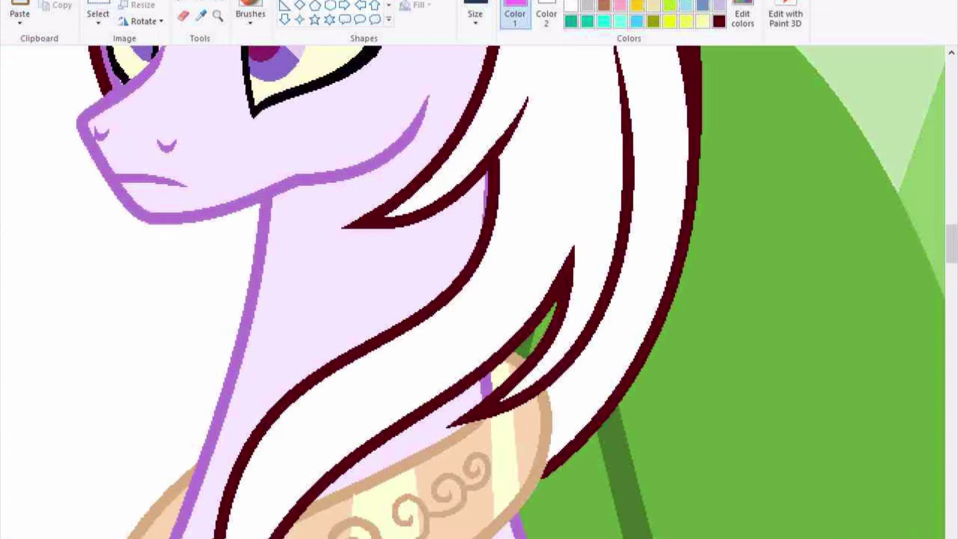
# Extend the thin magenta boundaries down the flowing mane beside the collar to enclose its middle band
pyautogui.scroll(-3, 456, 231)
pyautogui.scroll(4, 419, 336)
pyautogui.scroll(2, 419, 336)
pyautogui.scroll(-2, 617, 206)
pyautogui.moveTo(628, 173); pyautogui.dragTo(382, 450)
pyautogui.scroll(-3, 449, 349)
pyautogui.scroll(-2, 595, 332)
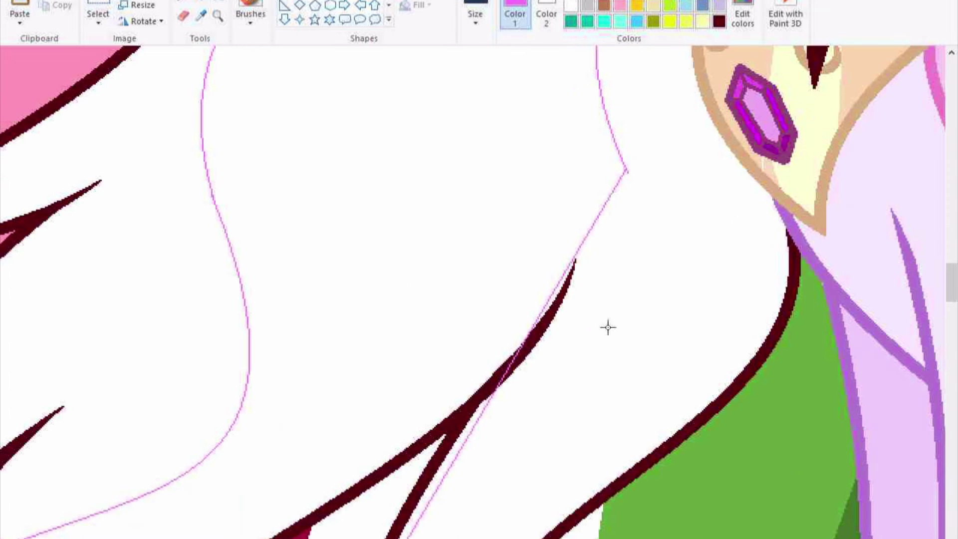
# Fill the middle band of the flowing mane and the forelock around the horn with magenta
pyautogui.click(202, 5)
pyautogui.click(470, 214)
pyautogui.scroll(-2, 470, 214)
pyautogui.scroll(4, 351, 252)
pyautogui.scroll(-1, 351, 252)
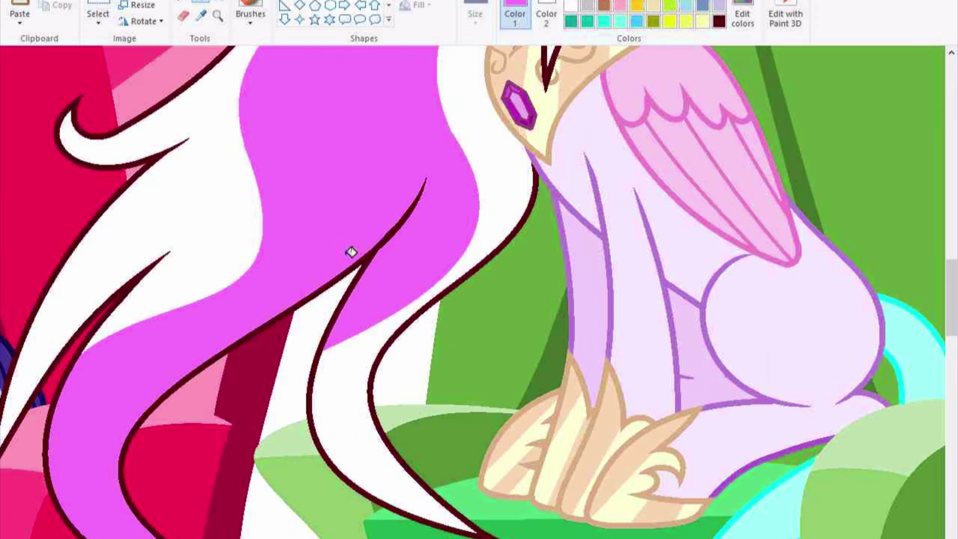
pyautogui.scroll(-2, 351, 252)
pyautogui.hscroll(5, 328, 507)
pyautogui.scroll(4, 498, 383)
pyautogui.click(498, 383)
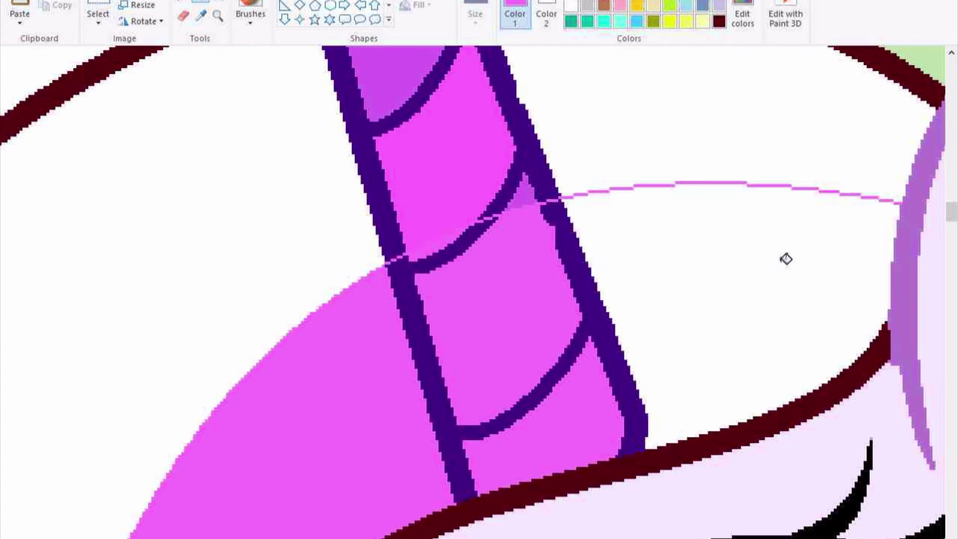
pyautogui.scroll(-3, 786, 258)
pyautogui.scroll(3, 374, 520)
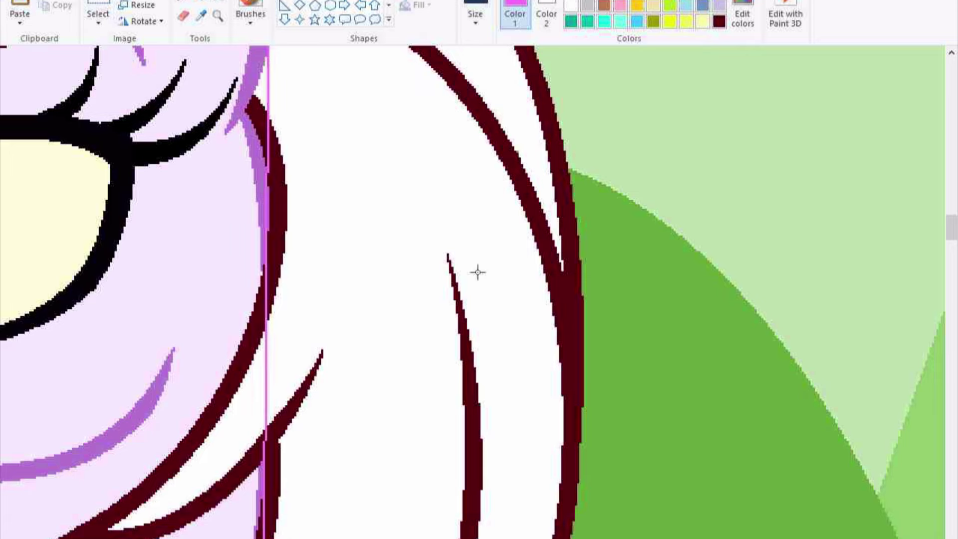
# Divide the mane behind the face and ear with thin colour boundaries and fill its bands purple, magenta and light pink
pyautogui.click(478, 272)
pyautogui.scroll(3, 400, 200)
pyautogui.moveTo(321, 135); pyautogui.dragTo(479, 427)
pyautogui.scroll(-3, 479, 427)
pyautogui.scroll(3, 466, 299)
pyautogui.click(466, 300)
pyautogui.scroll(3, 508, 366)
pyautogui.click(508, 365)
pyautogui.click(392, 339)
pyautogui.scroll(3, 257, 338)
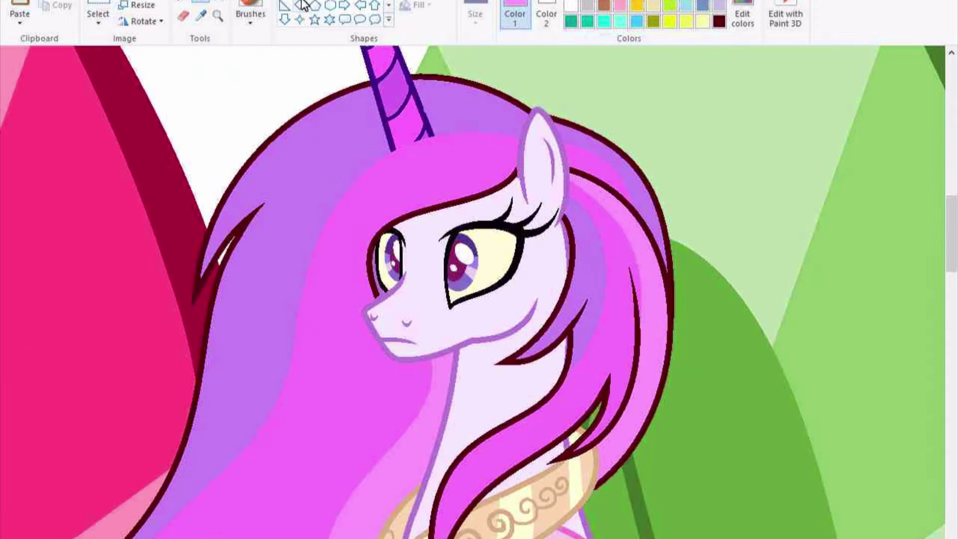
# Recolour the dark red outlines of the pony's mane dark purple
pyautogui.click(475, 15)
pyautogui.click(506, 123)
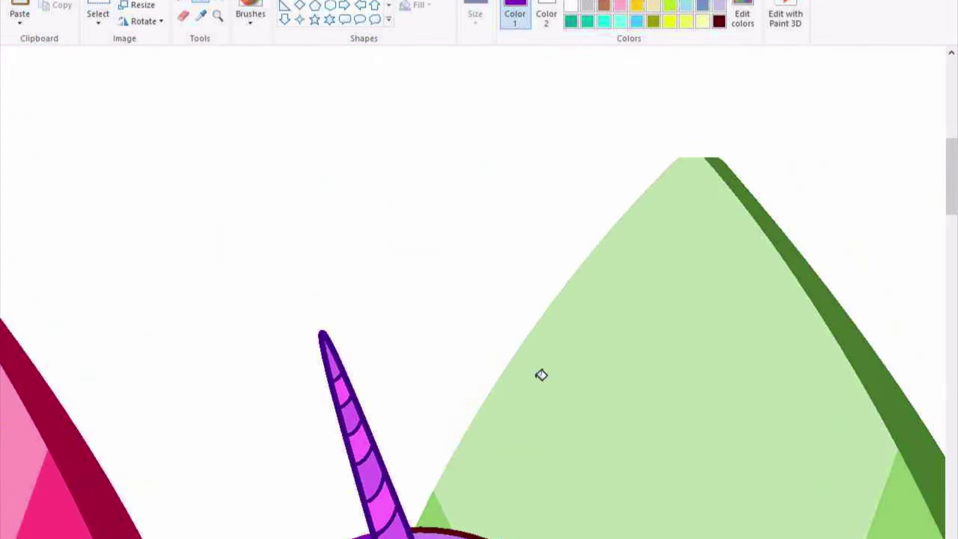
pyautogui.scroll(-5, 542, 375)
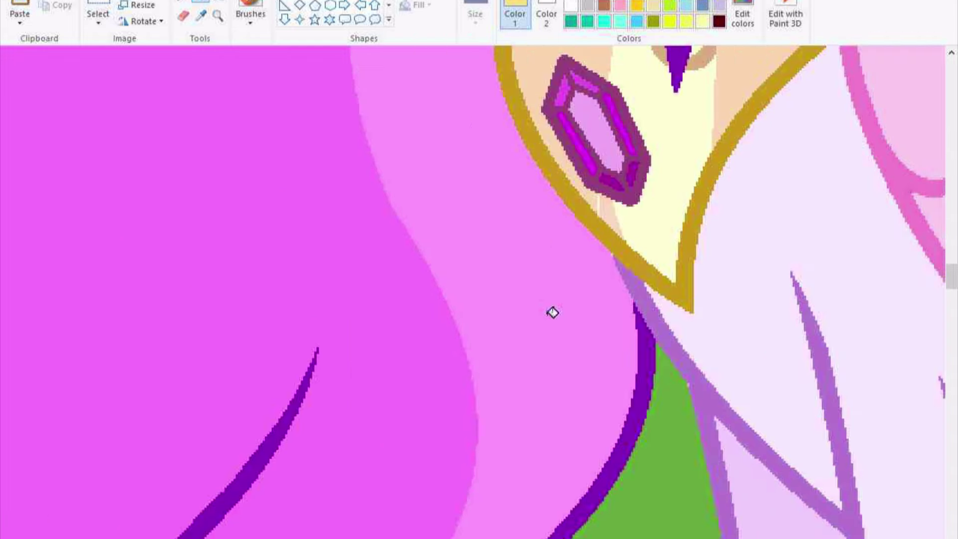
# Recolour the collar on the green throne's pony with gold outlines and scrolls and alternating yellow and pale yellow stripes
pyautogui.scroll(5, 549, 312)
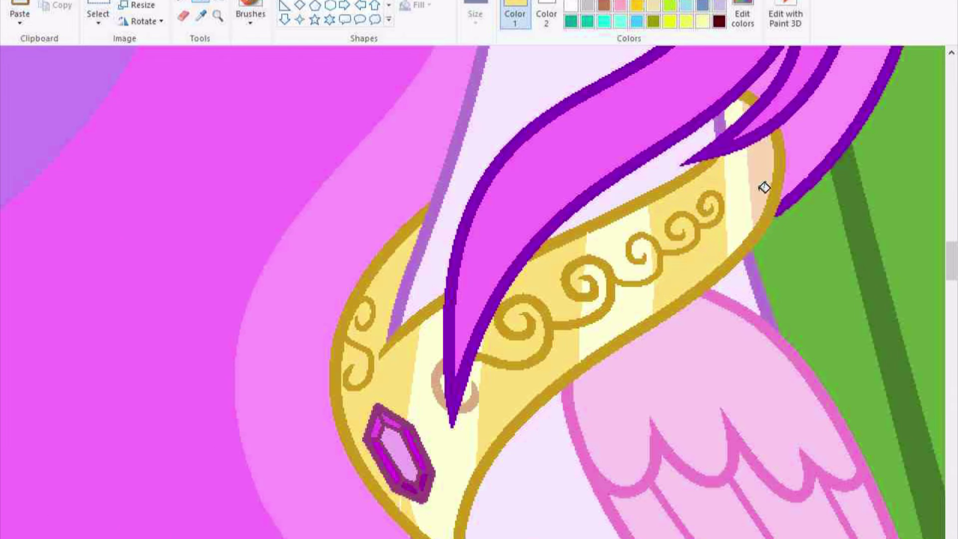
pyautogui.scroll(-3, 565, 335)
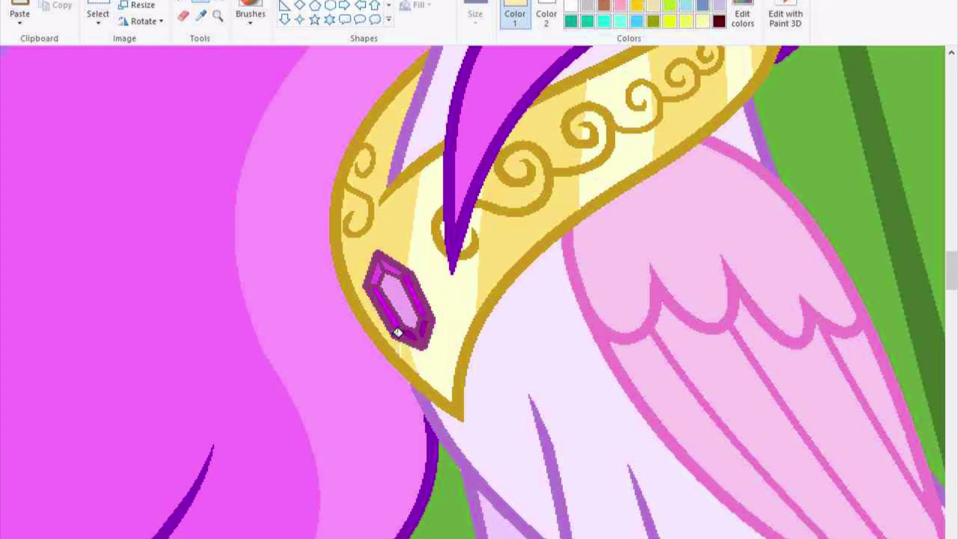
pyautogui.click(449, 231)
# Delete the reference picture of the pony with the purple and pink mane
pyautogui.scroll(-3, 597, 140)
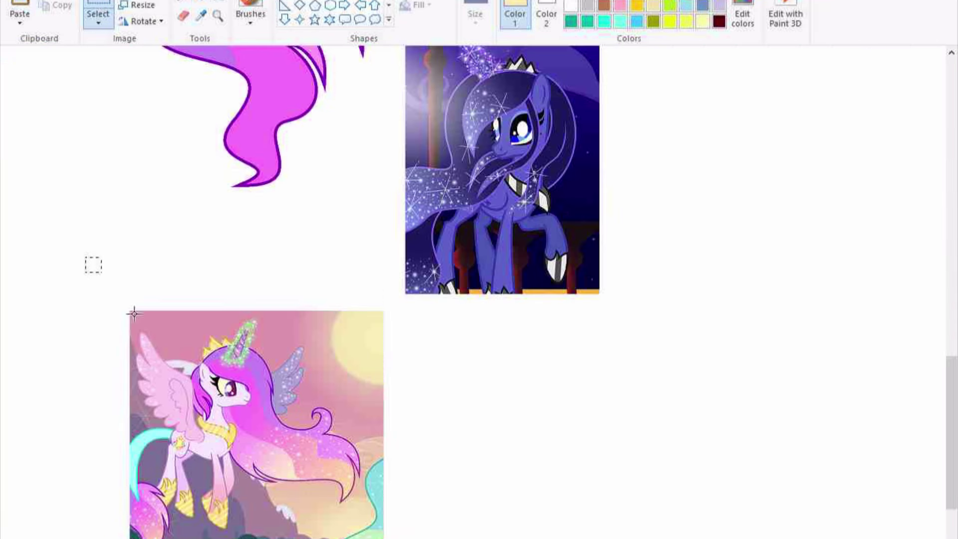
pyautogui.moveTo(92, 263); pyautogui.dragTo(389, 537)
pyautogui.press('Delete')
# Draw the curved edges of the crown band in red from the horn's base across the ear to behind the eye
pyautogui.scroll(9, 479, 289)
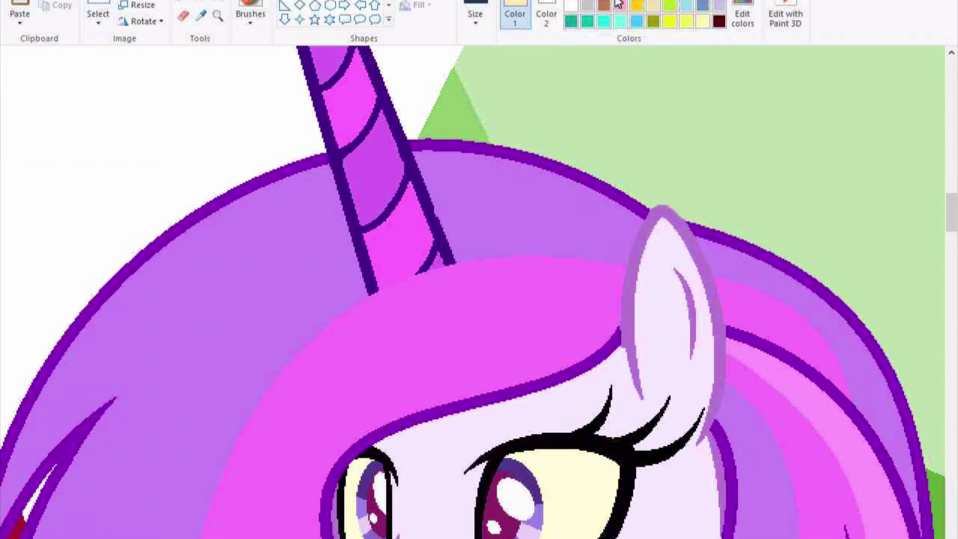
pyautogui.click(619, 3)
pyautogui.moveTo(449, 257); pyautogui.dragTo(726, 487)
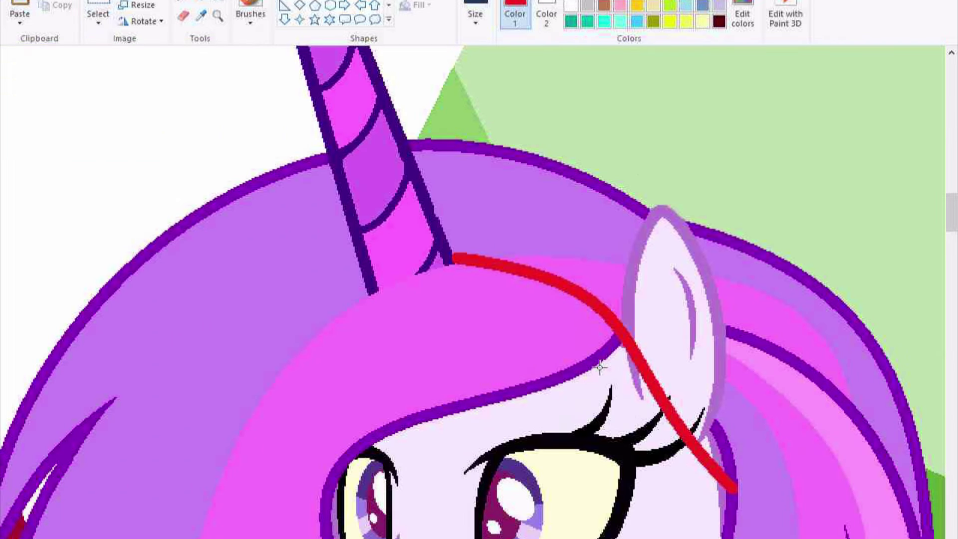
pyautogui.moveTo(668, 328); pyautogui.dragTo(739, 535)
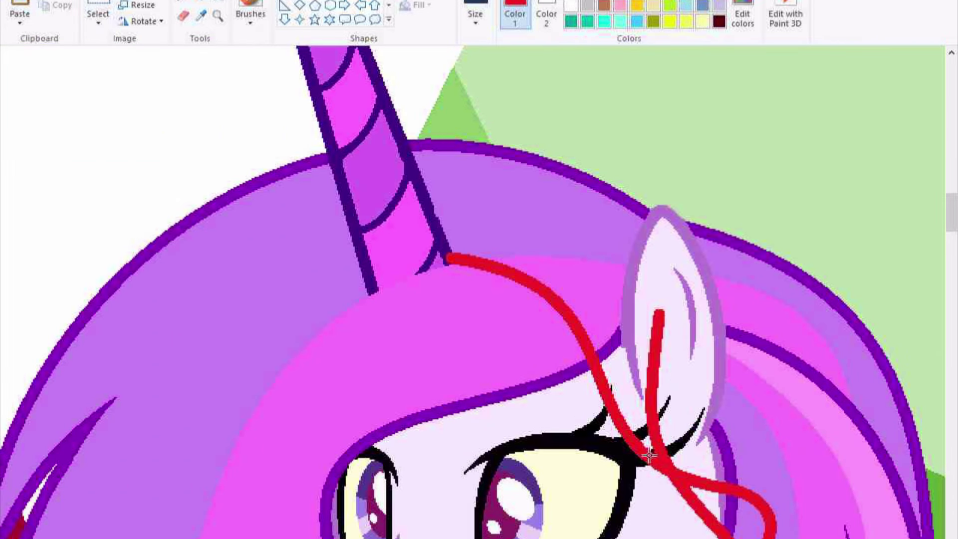
pyautogui.moveTo(593, 225); pyautogui.dragTo(579, 161)
pyautogui.hotkey('ctrl', 'z')
pyautogui.moveTo(753, 536); pyautogui.dragTo(759, 442)
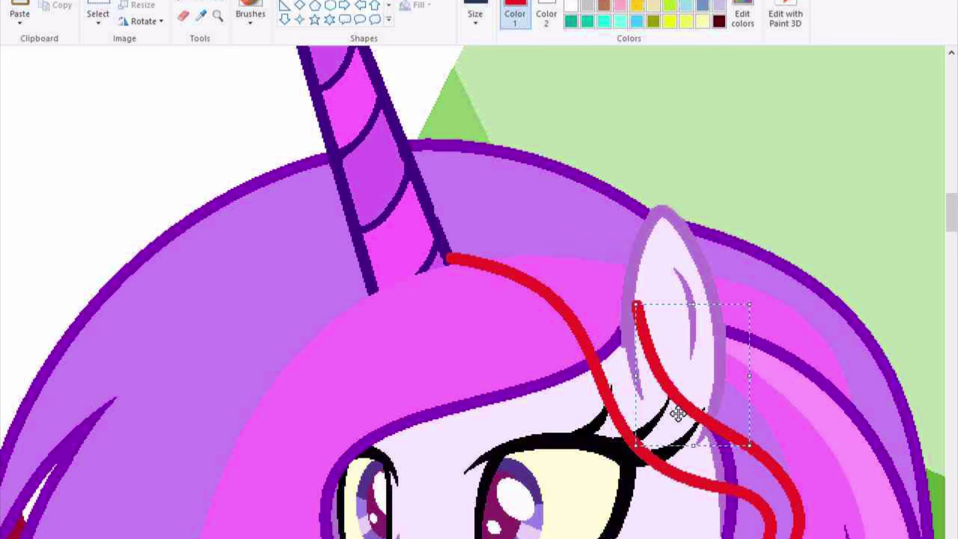
pyautogui.moveTo(677, 413); pyautogui.dragTo(670, 303)
pyautogui.moveTo(577, 241); pyautogui.dragTo(585, 234)
# Draw the crown's two swept spikes in red beside the horn, taper their tips and fill the shape white
pyautogui.scroll(3, 631, 433)
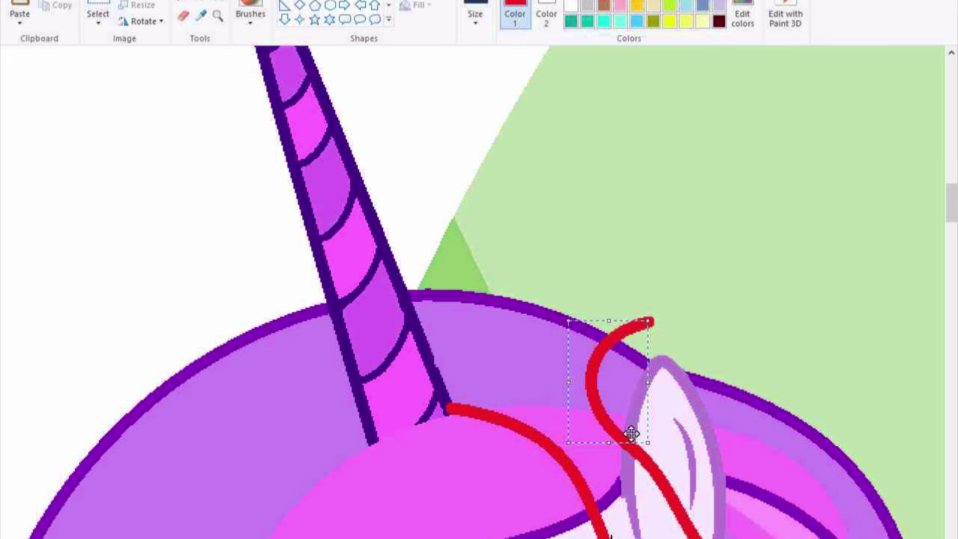
pyautogui.moveTo(434, 313)
pyautogui.mouseDown()
pyautogui.moveTo(554, 186)
pyautogui.moveTo(603, 205)
pyautogui.mouseUp()
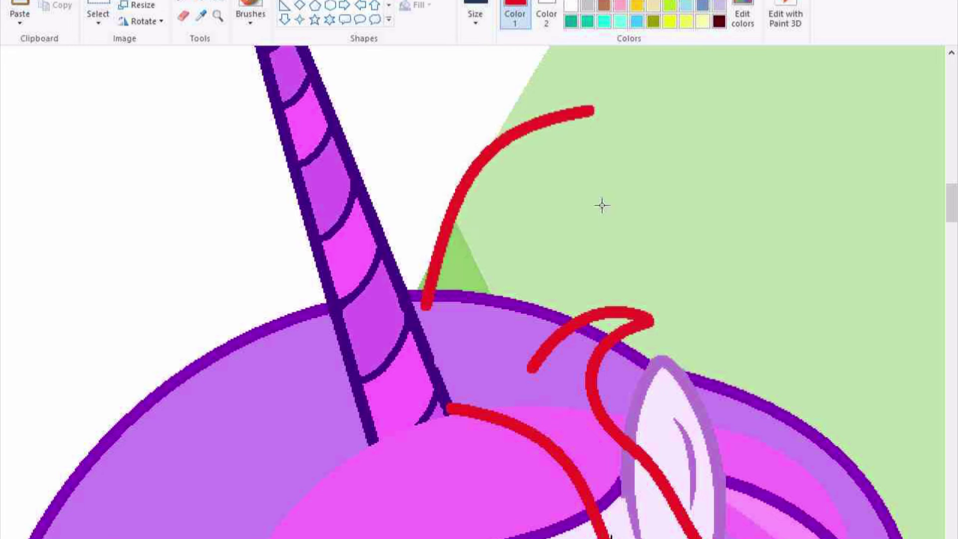
pyautogui.moveTo(531, 368); pyautogui.dragTo(571, 215)
pyautogui.moveTo(443, 324); pyautogui.dragTo(451, 227)
pyautogui.scroll(-3, 451, 227)
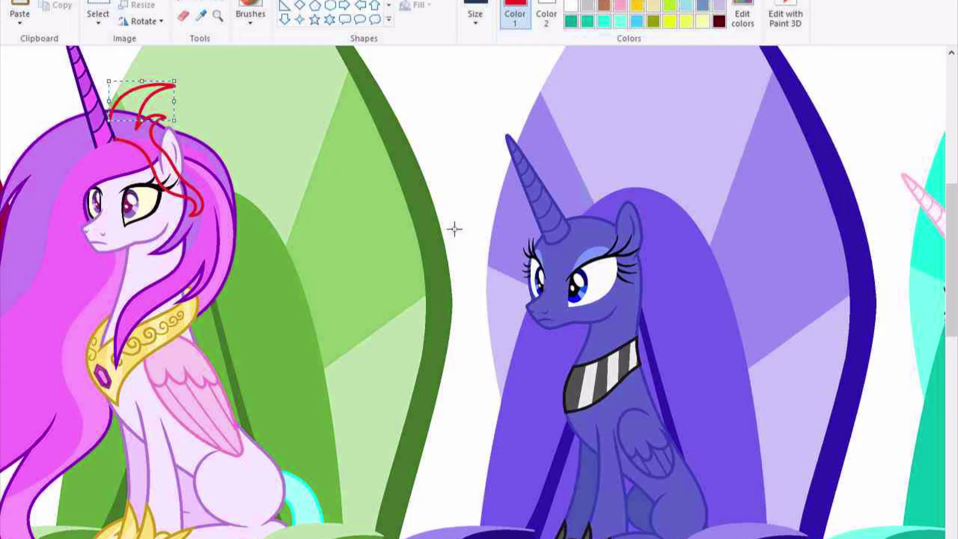
pyautogui.scroll(5, 85, 80)
pyautogui.scroll(-5, 150, 149)
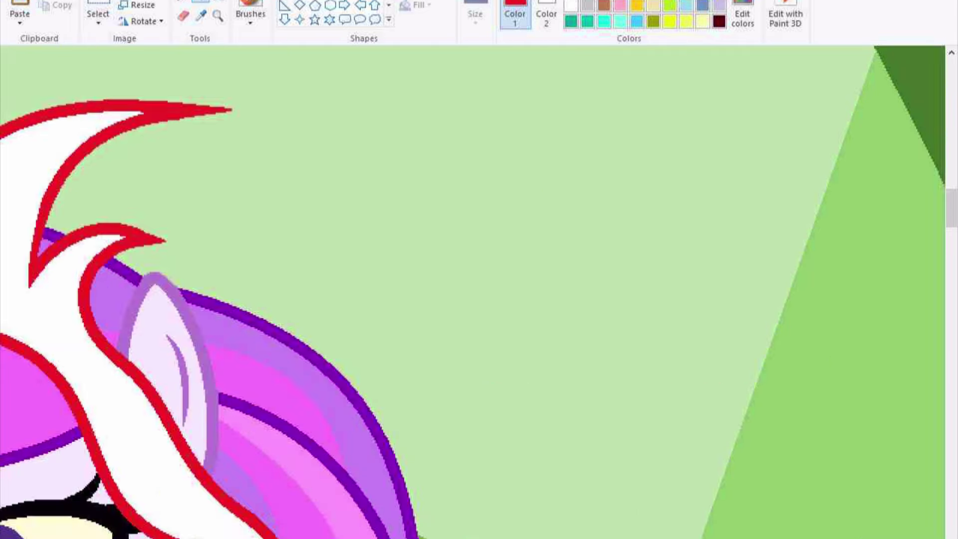
# Recolour the crown with a gold outline and yellow fill, and divide it with thin pale yellow diagonal lines
pyautogui.click(201, 15)
pyautogui.scroll(3, 175, 294)
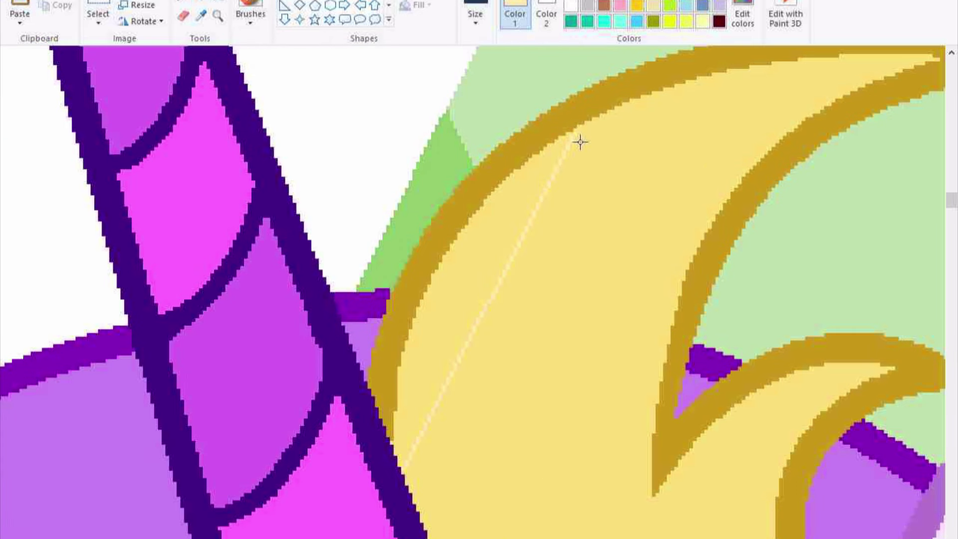
pyautogui.scroll(-5, 685, 216)
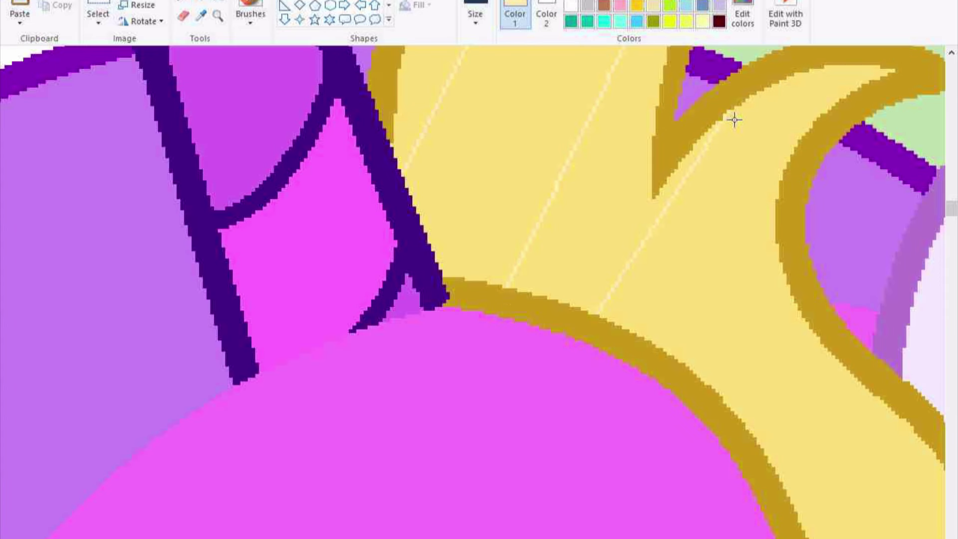
pyautogui.scroll(-1, 715, 380)
pyautogui.scroll(1, 658, 427)
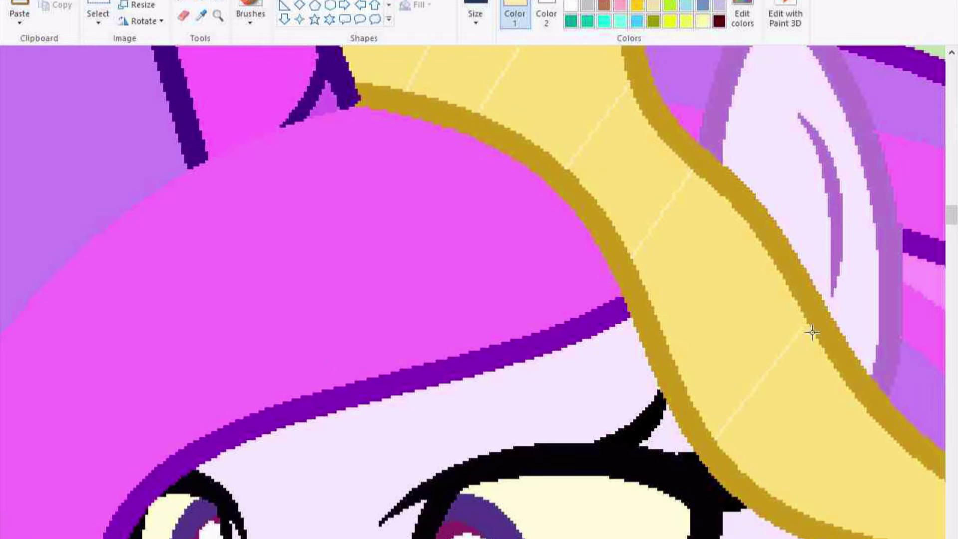
pyautogui.scroll(-1, 721, 445)
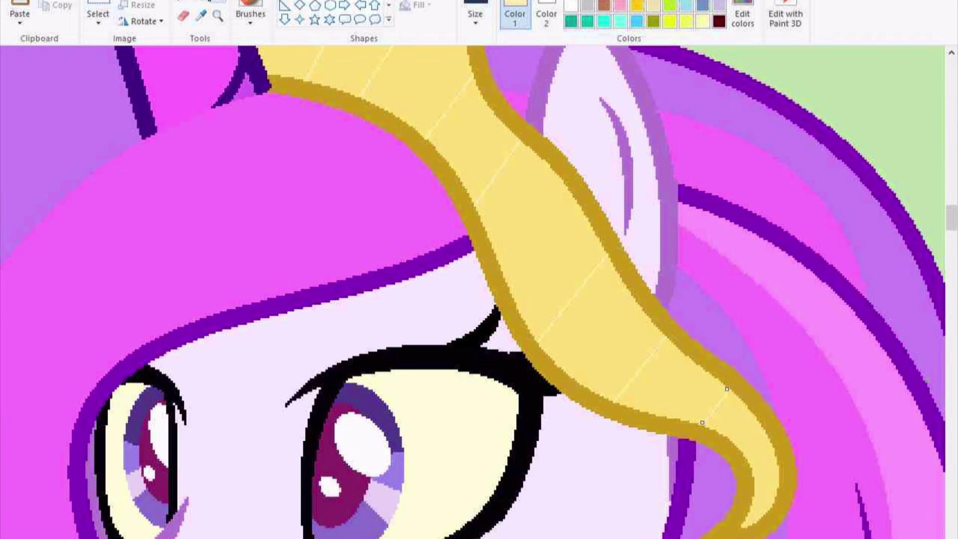
pyautogui.scroll(-3, 490, 301)
# Move the reference picture of the dark blue pony clear of the area below the purple throne
pyautogui.scroll(2, 729, 372)
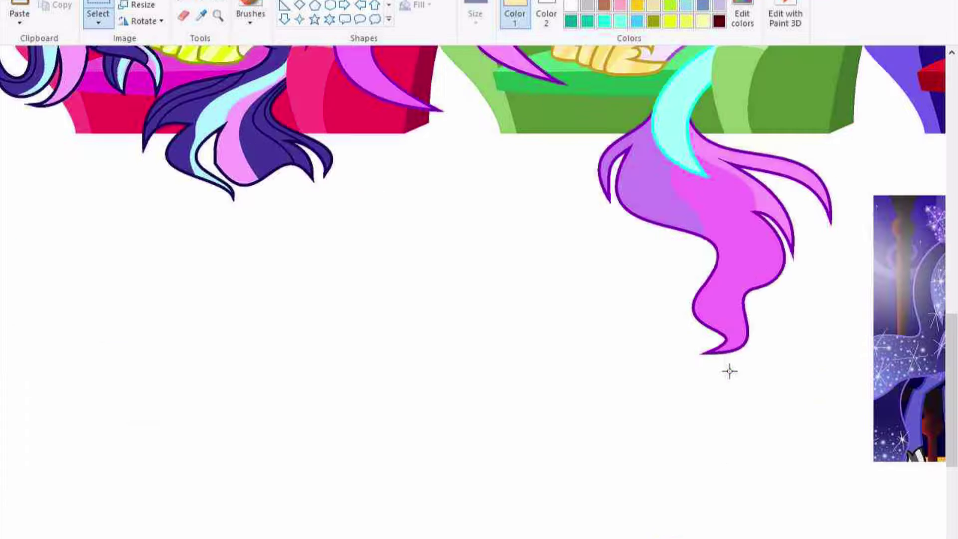
pyautogui.hscroll(10, 729, 371)
pyautogui.moveTo(117, 200); pyautogui.dragTo(385, 239)
# Draw the dark blue pony's forelock in red, sweeping from the ear across the face to a pointed tip beside the muzzle
pyautogui.scroll(5, 428, 391)
pyautogui.scroll(2, 428, 391)
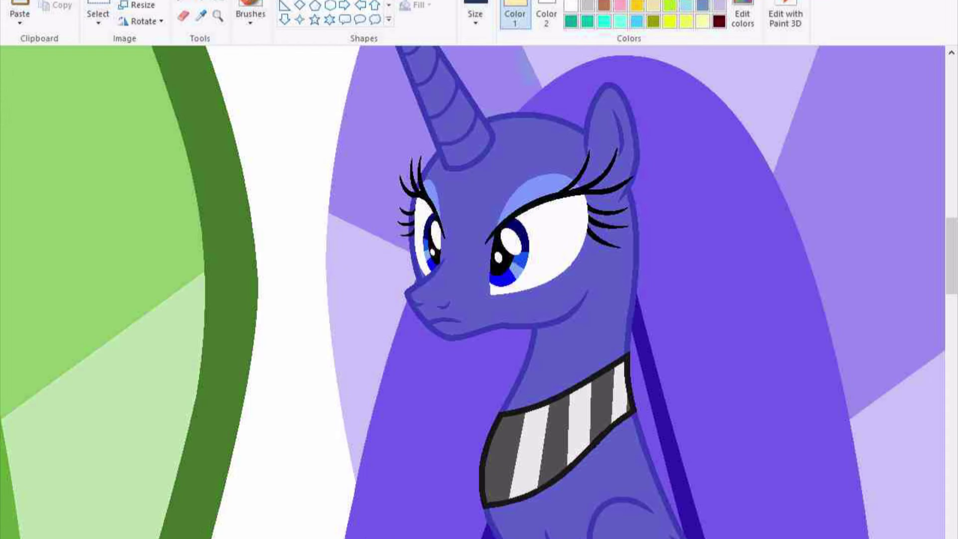
pyautogui.scroll(-1, 378, 536)
pyautogui.click(474, 15)
pyautogui.click(509, 95)
pyautogui.moveTo(496, 133); pyautogui.dragTo(278, 443)
pyautogui.moveTo(349, 279); pyautogui.dragTo(310, 199)
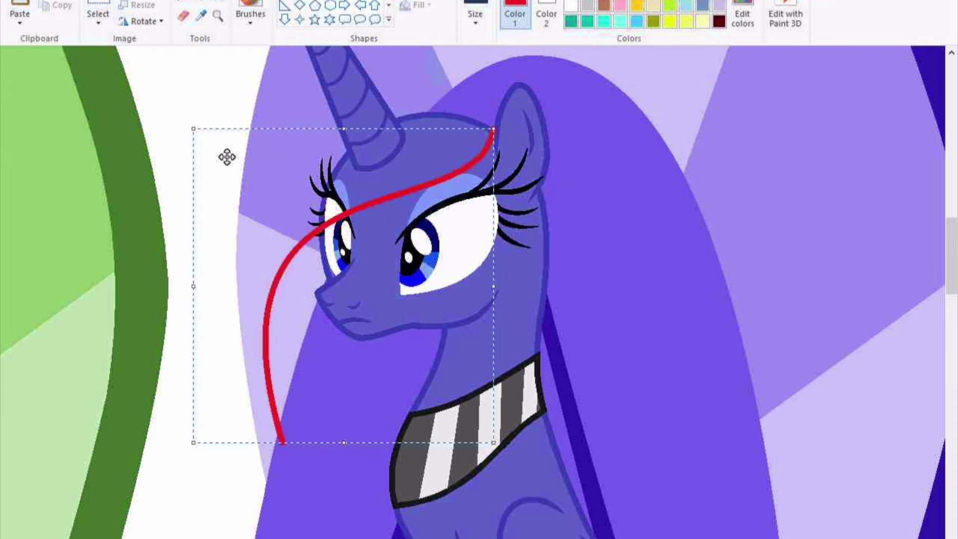
pyautogui.scroll(1, 224, 155)
pyautogui.moveTo(280, 349); pyautogui.dragTo(91, 274)
pyautogui.scroll(1, 92, 274)
pyautogui.scroll(1, 551, 306)
# Draw a wavy red lock from below the ear over the collar to a pointed tip on the wing
pyautogui.scroll(-3, 552, 306)
pyautogui.moveTo(551, 172); pyautogui.dragTo(504, 537)
pyautogui.moveTo(574, 350); pyautogui.dragTo(594, 265)
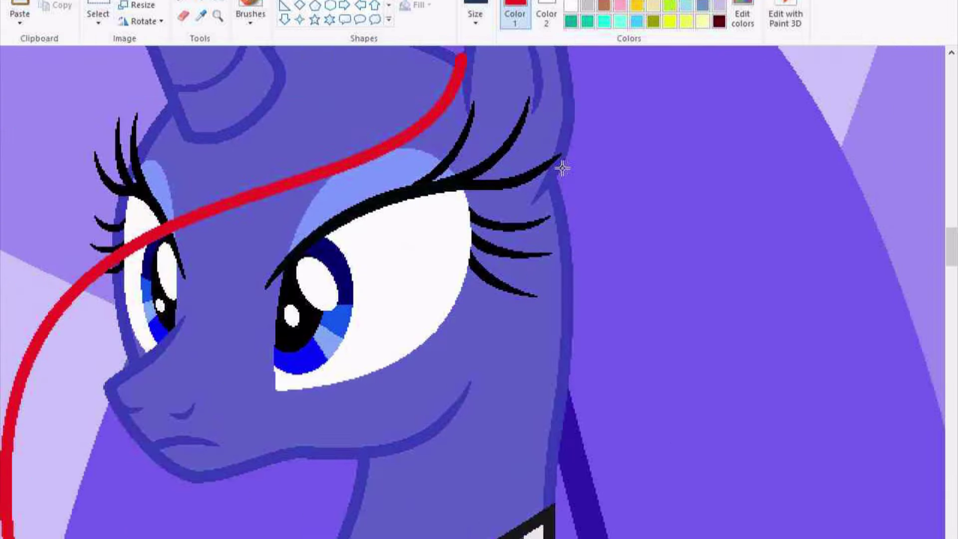
pyautogui.scroll(-5, 594, 265)
pyautogui.moveTo(487, 348); pyautogui.dragTo(592, 527)
pyautogui.scroll(-3, 593, 527)
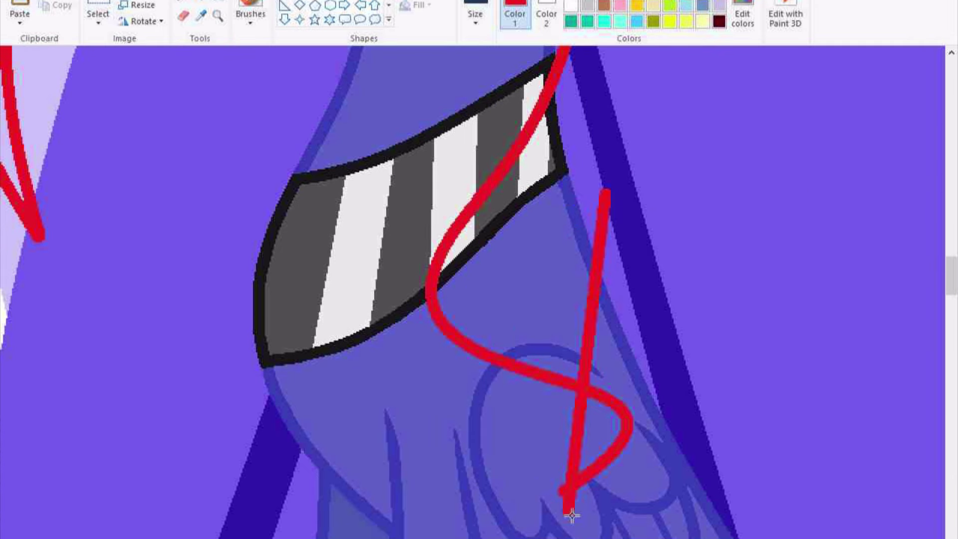
pyautogui.moveTo(622, 479); pyautogui.dragTo(909, 417)
# Draw the outer and inner red curves of the mane behind the dark blue pony's ear and neck
pyautogui.scroll(5, 613, 503)
pyautogui.scroll(-3, 797, 247)
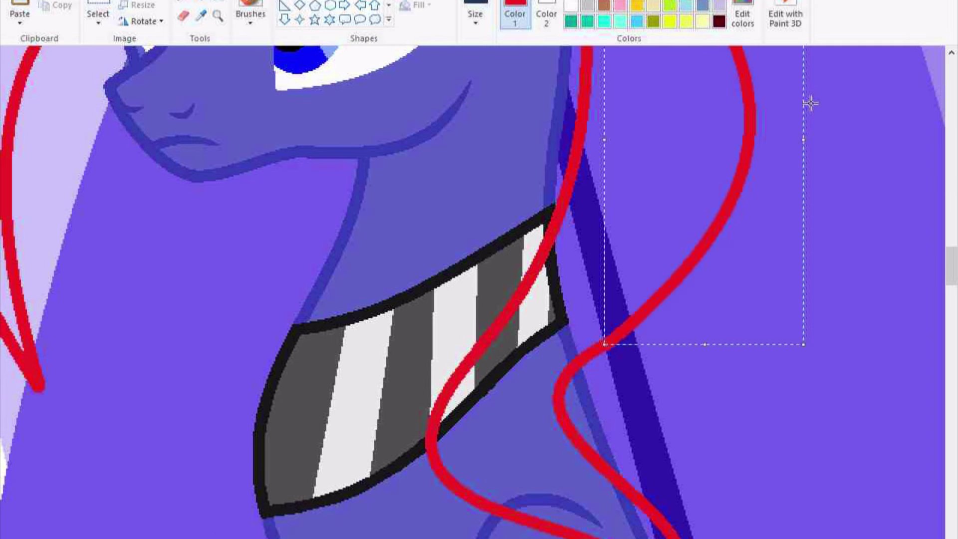
pyautogui.moveTo(800, 143); pyautogui.dragTo(561, 214)
pyautogui.scroll(5, 560, 214)
pyautogui.scroll(3, 558, 156)
pyautogui.scroll(-8, 558, 156)
pyautogui.moveTo(558, 156); pyautogui.dragTo(593, 405)
# Draw the outer edge of the flowing mane as a wavy red line reaching across the green throne
pyautogui.scroll(-4, 594, 405)
pyautogui.hscroll(-3, 456, 473)
pyautogui.scroll(2, 625, 274)
pyautogui.moveTo(353, 445); pyautogui.dragTo(320, 90)
pyautogui.scroll(-8, 79, 438)
pyautogui.scroll(3, 80, 439)
pyautogui.scroll(5, 449, 349)
pyautogui.hscroll(-2, 449, 349)
pyautogui.moveTo(554, 250); pyautogui.dragTo(323, 312)
pyautogui.scroll(-3, 449, 367)
pyautogui.scroll(-5, 323, 312)
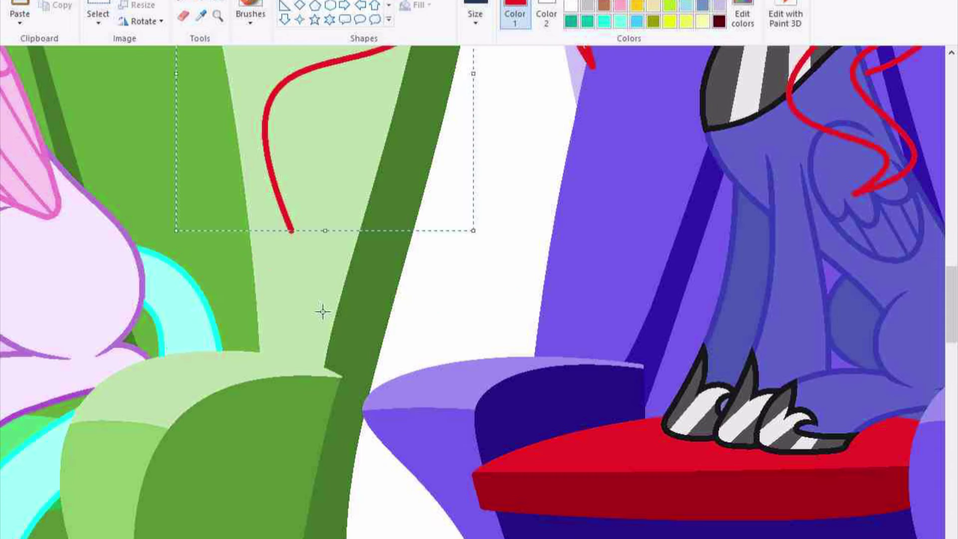
# Draw the flowing mane's lower edge as a wavy red line from the collar to the green throne
pyautogui.moveTo(185, 241); pyautogui.dragTo(416, 274)
pyautogui.moveTo(310, 265); pyautogui.dragTo(341, 426)
pyautogui.moveTo(639, 166); pyautogui.dragTo(581, 271)
pyautogui.scroll(-3, 581, 272)
pyautogui.scroll(3, 534, 250)
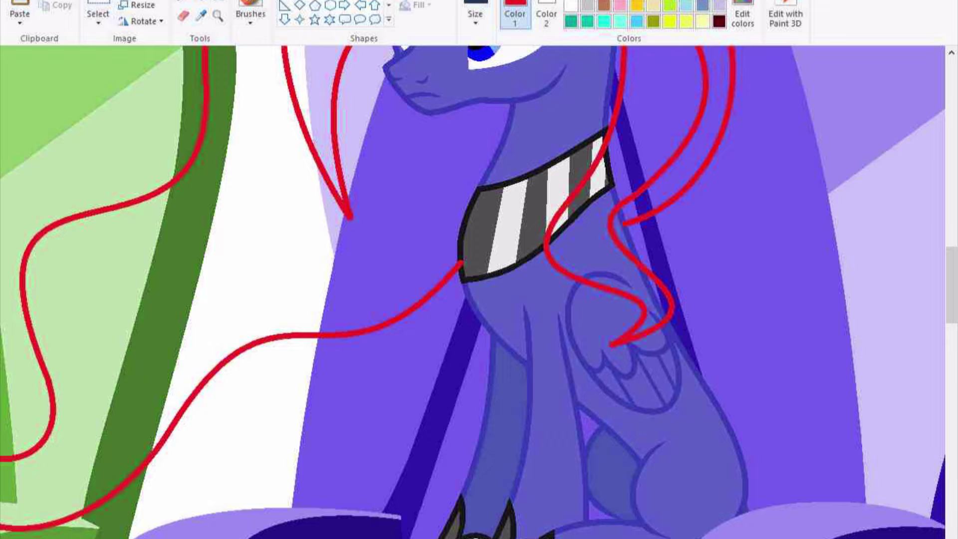
# Draw a long lock with two green curves from the forehead across the cheek and collar to a tip below
pyautogui.scroll(3, 605, 246)
pyautogui.moveTo(185, 537); pyautogui.dragTo(423, 74)
pyautogui.moveTo(349, 260); pyautogui.dragTo(414, 210)
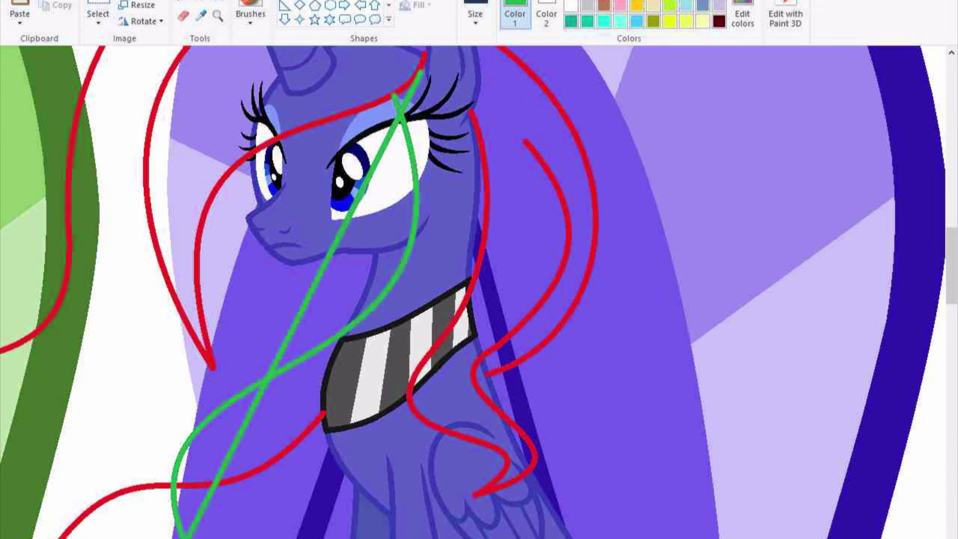
pyautogui.moveTo(349, 299); pyautogui.dragTo(135, 396)
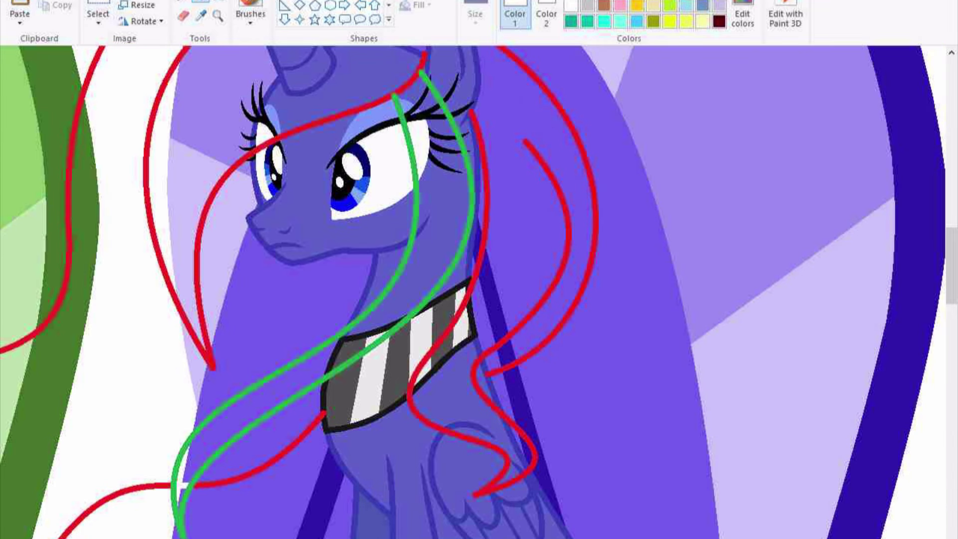
pyautogui.hotkey('ctrl', 'z')
# Recolour the green lock red and draw another pointed red strand from under the chin beside it
pyautogui.scroll(-3, 477, 207)
pyautogui.scroll(-4, 277, 192)
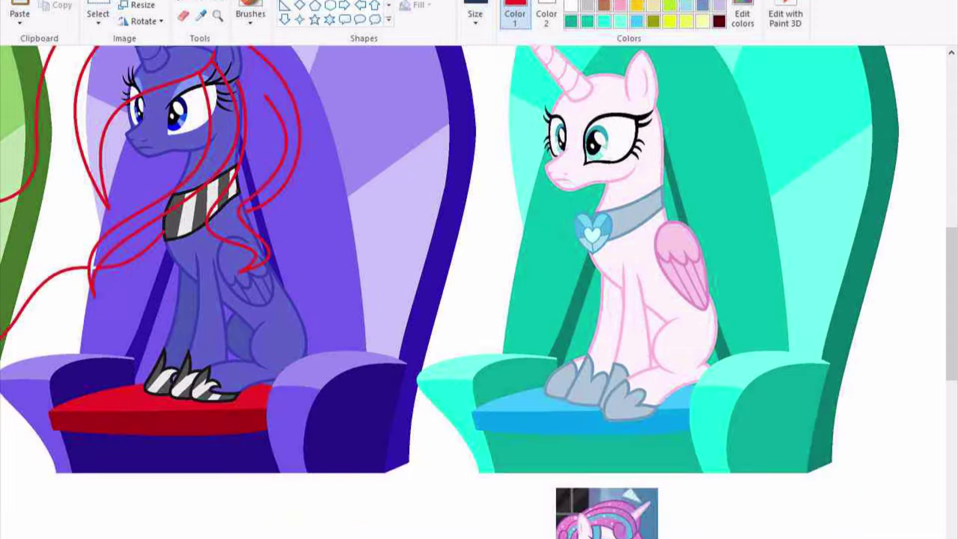
pyautogui.scroll(2, 276, 192)
pyautogui.moveTo(259, 144); pyautogui.dragTo(94, 168)
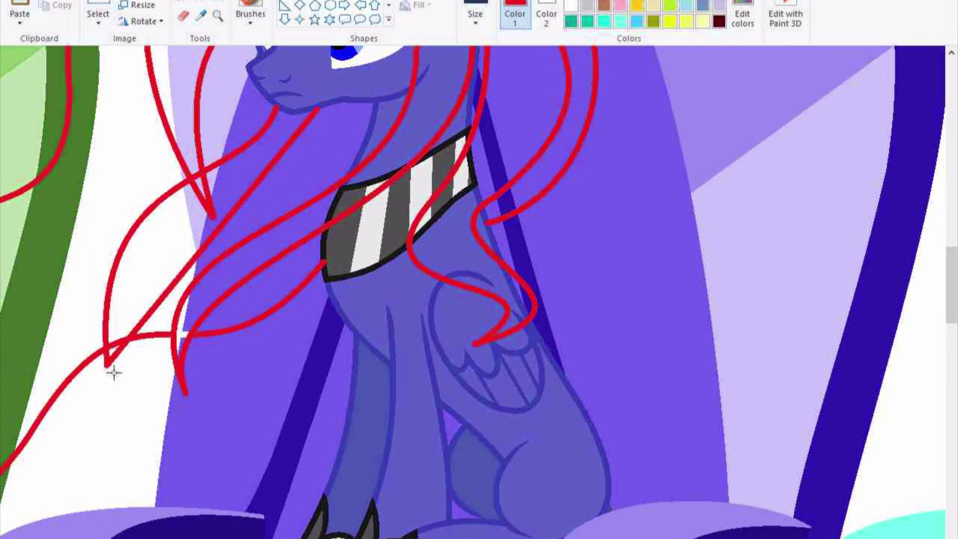
# Draw two short red lines for the tail's base between the dark blue pony's haunch and the armrest
pyautogui.scroll(-3, 114, 371)
pyautogui.scroll(-5, 103, 184)
pyautogui.scroll(4, 500, 460)
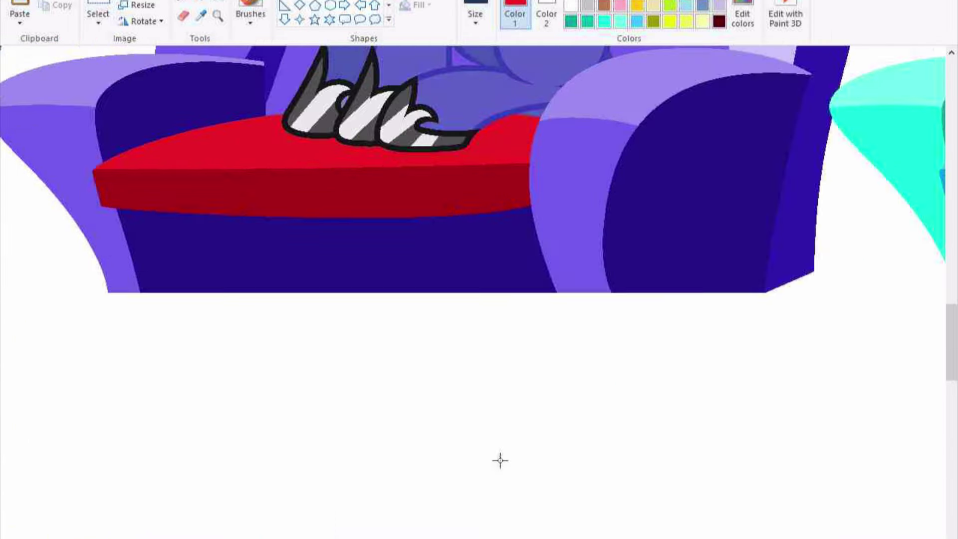
pyautogui.scroll(4, 500, 460)
pyautogui.scroll(2, 750, 298)
pyautogui.moveTo(753, 353); pyautogui.dragTo(786, 400)
pyautogui.scroll(-5, 674, 449)
# Draw the dark blue pony's tail in light blue, with wavy edges running from the cushion to below the purple throne
pyautogui.moveTo(605, 288); pyautogui.dragTo(644, 536)
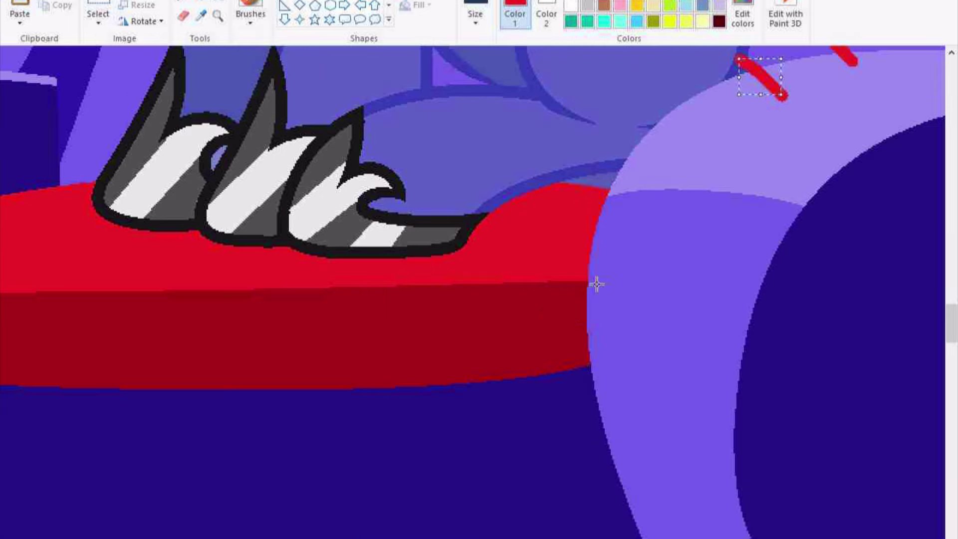
pyautogui.click(637, 21)
pyautogui.scroll(-3, 599, 350)
pyautogui.scroll(-3, 599, 349)
pyautogui.moveTo(727, 368); pyautogui.dragTo(325, 338)
pyautogui.scroll(2, 357, 474)
pyautogui.moveTo(357, 474); pyautogui.dragTo(377, 300)
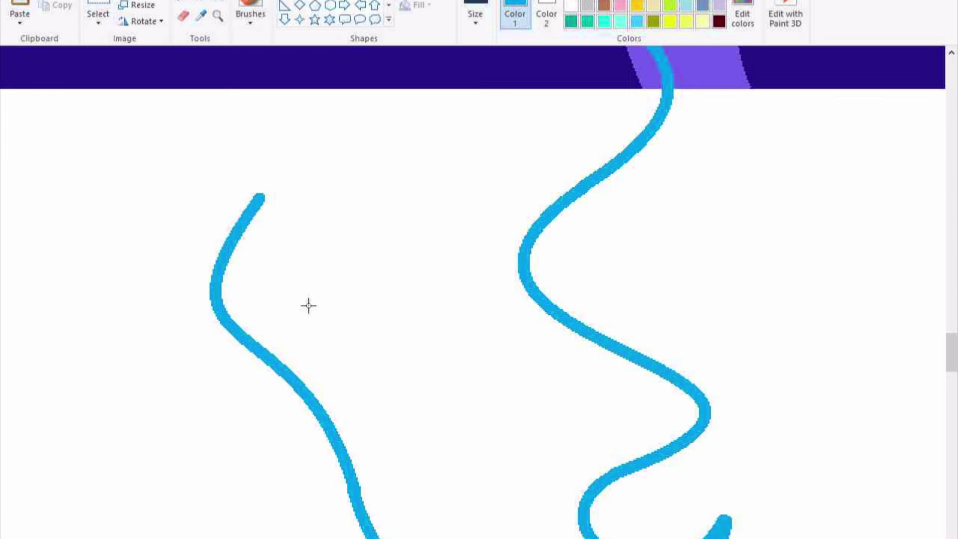
pyautogui.scroll(9, 285, 322)
pyautogui.moveTo(647, 300); pyautogui.dragTo(264, 438)
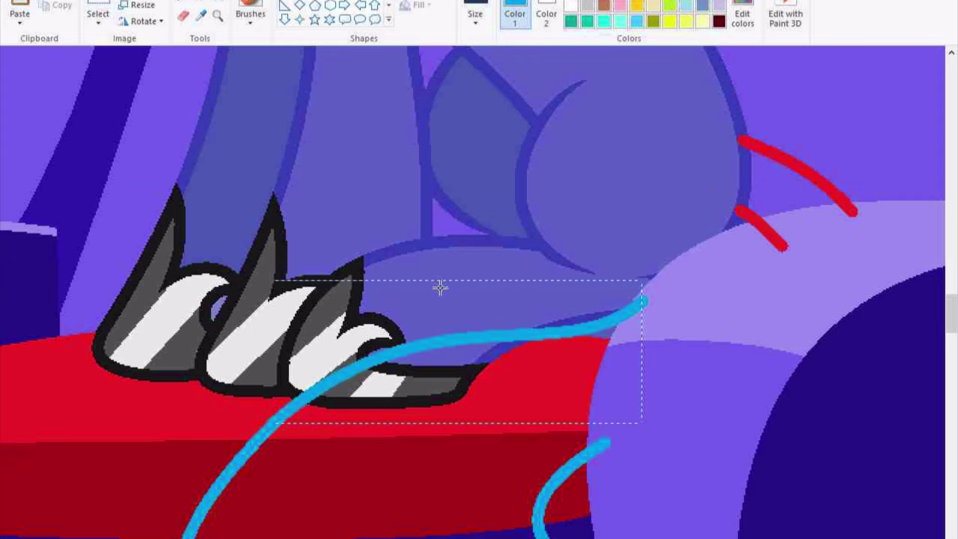
# Sample the purple mane-outline colour from the reference picture and recolour the dark blue pony's tail outlines with it
pyautogui.scroll(-3, 439, 284)
pyautogui.hscroll(-5, 439, 284)
pyautogui.click(200, 15)
pyautogui.scroll(-5, 662, 370)
pyautogui.scroll(2, 662, 370)
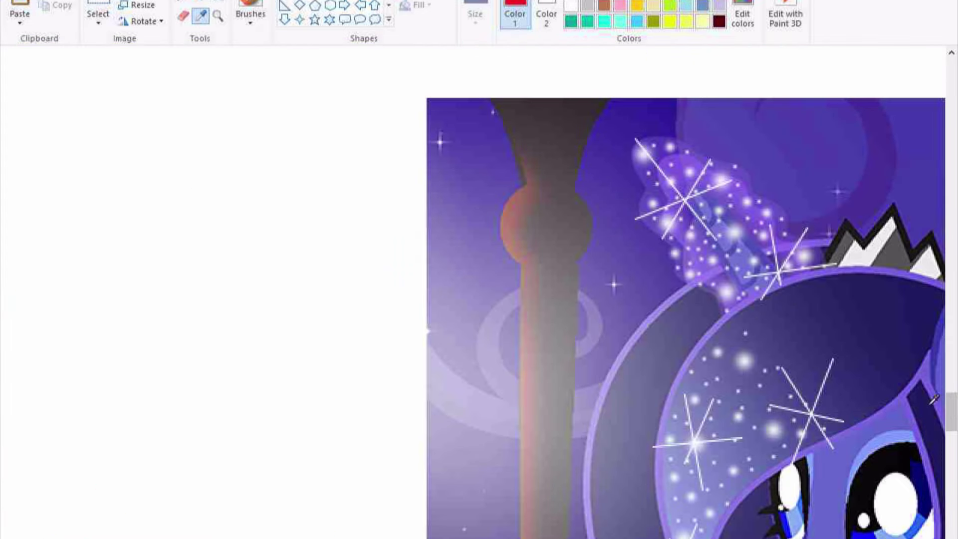
pyautogui.click(738, 349)
pyautogui.scroll(-3, 738, 350)
pyautogui.hscroll(-3, 739, 350)
pyautogui.scroll(3, 760, 339)
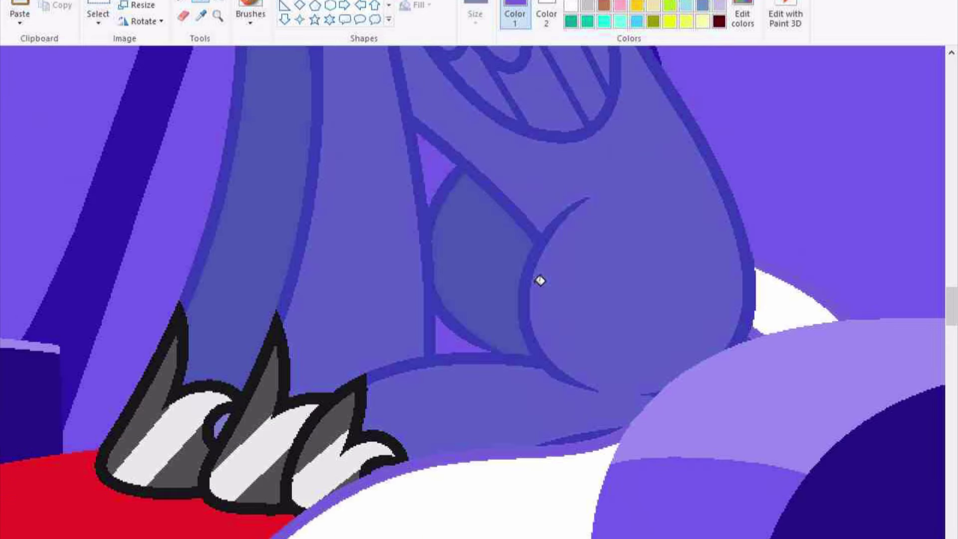
# Recolour the remaining red outlines of the dark blue pony's mane in the same purple
pyautogui.scroll(-3, 540, 280)
pyautogui.scroll(-10, 539, 278)
pyautogui.scroll(5, 620, 310)
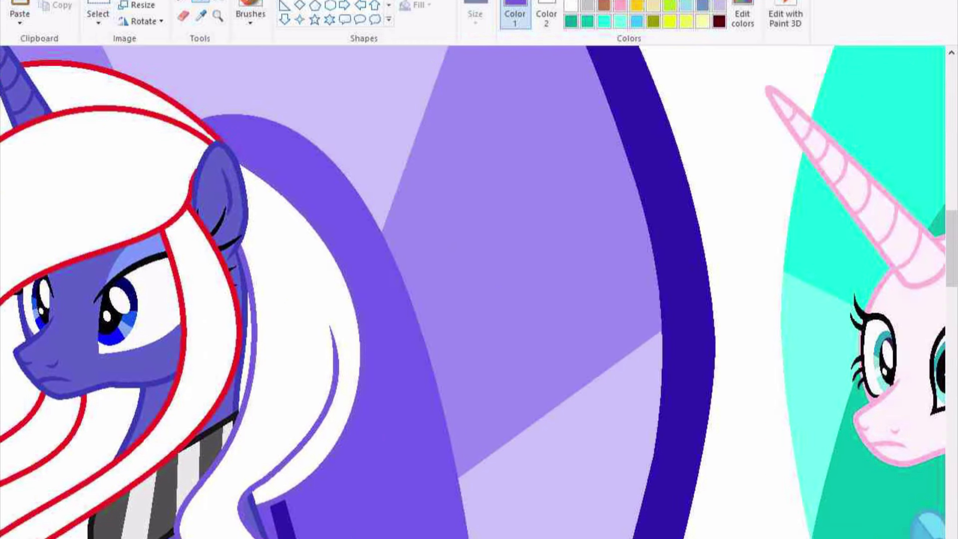
pyautogui.hscroll(-3, 472, 291)
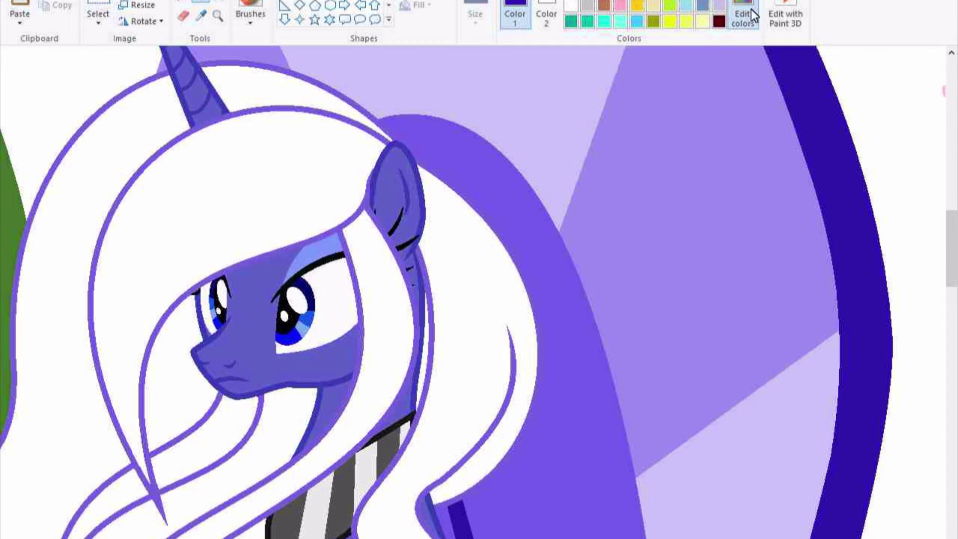
# Mix deeper blue and violet custom colours and refill the purple throne's backrest, including the gaps around the pony's legs
pyautogui.click(753, 15)
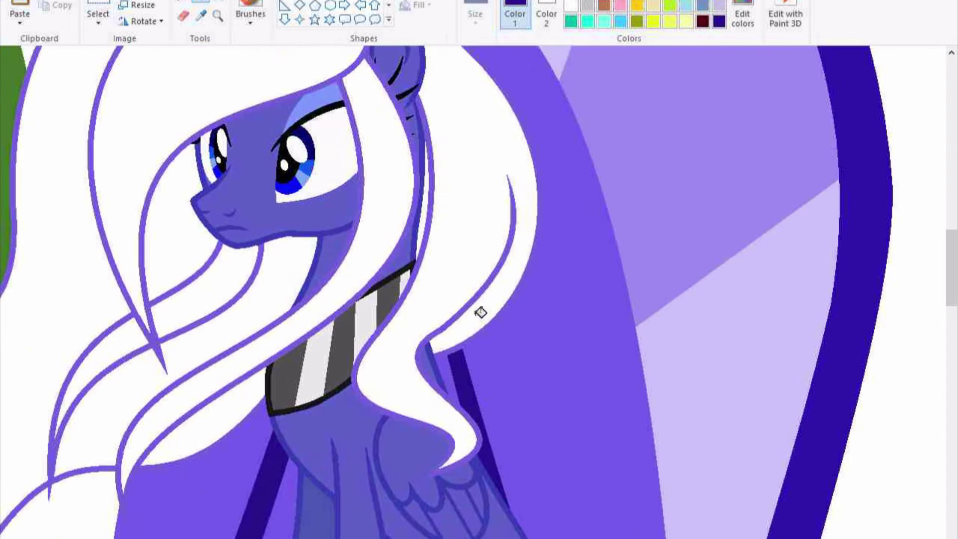
pyautogui.scroll(-5, 480, 312)
pyautogui.click(742, 15)
pyautogui.click(336, 419)
pyautogui.scroll(3, 349, 324)
pyautogui.click(413, 512)
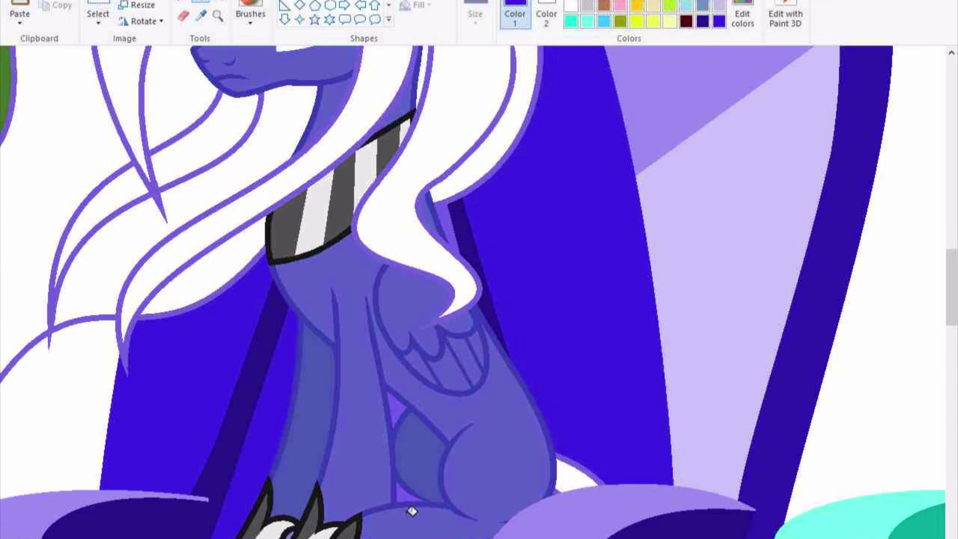
pyautogui.scroll(-2, 564, 489)
pyautogui.scroll(3, 550, 122)
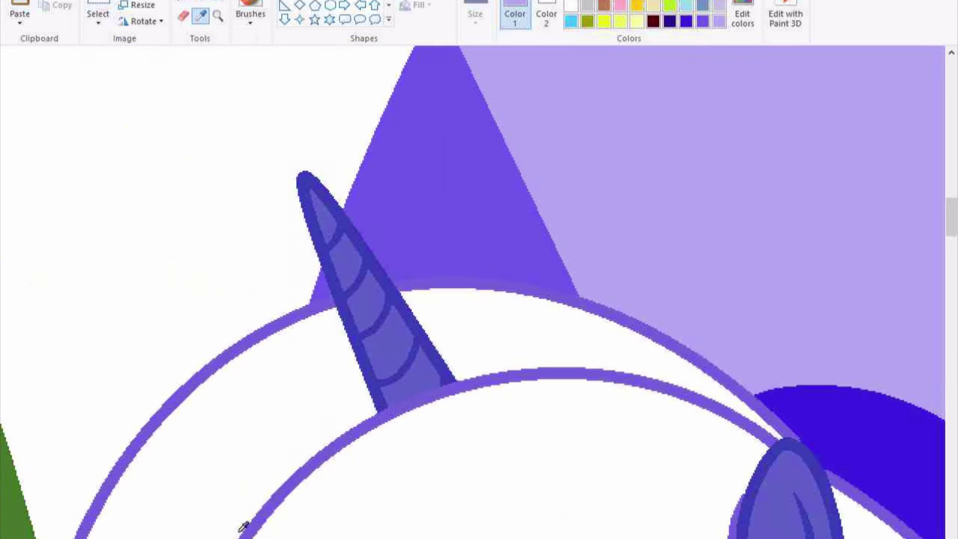
# Fill the dark blue pony's tail and all mane sections with the dark navy sampled from the reference picture
pyautogui.click(213, 198)
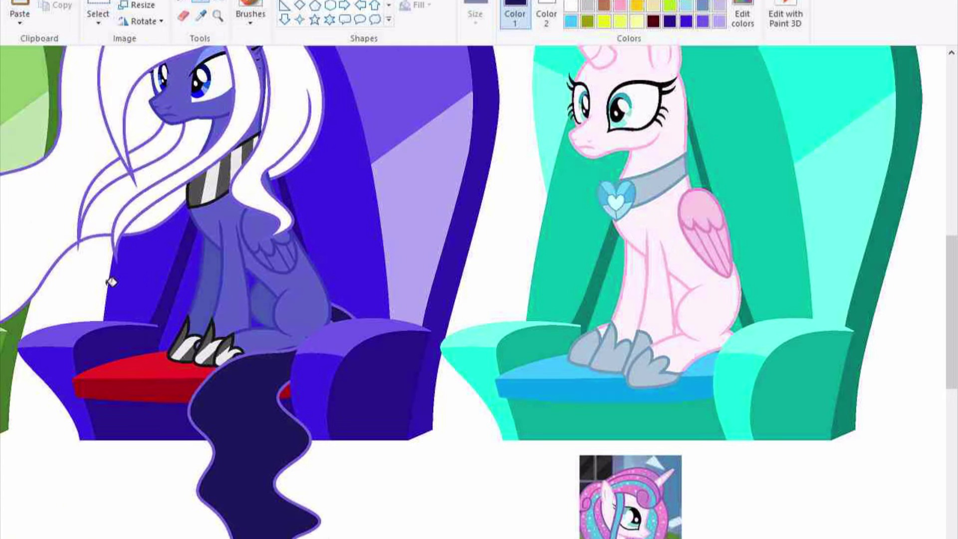
pyautogui.click(116, 98)
pyautogui.click(170, 228)
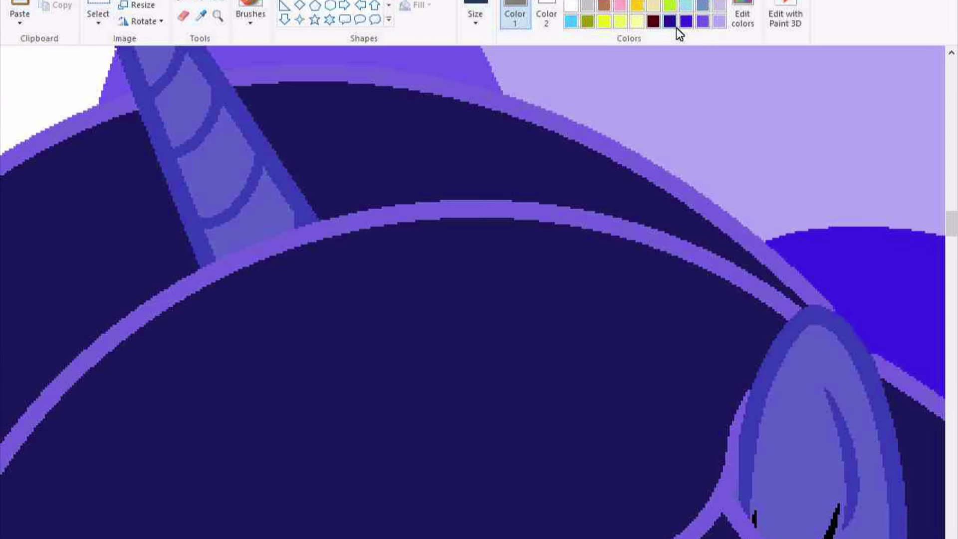
# Try to outline a pointed crown in red behind the dark blue pony's horn
pyautogui.click(475, 15)
pyautogui.click(533, 149)
pyautogui.scroll(6, 479, 289)
pyautogui.moveTo(545, 300); pyautogui.dragTo(710, 408)
pyautogui.moveTo(699, 350); pyautogui.dragTo(870, 7)
pyautogui.moveTo(551, 307); pyautogui.dragTo(442, 380)
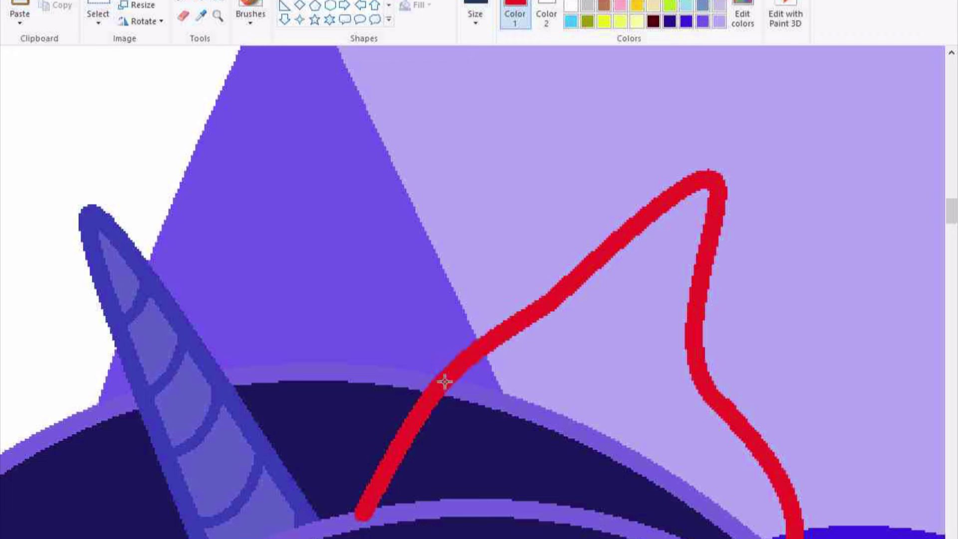
pyautogui.hotkey('ctrl', 'z')
# Outline a rounded crown with one tall central peak and two low shoulders in red curves above the dark blue pony's mane
pyautogui.moveTo(496, 338); pyautogui.dragTo(667, 385)
pyautogui.moveTo(598, 359); pyautogui.dragTo(599, 55)
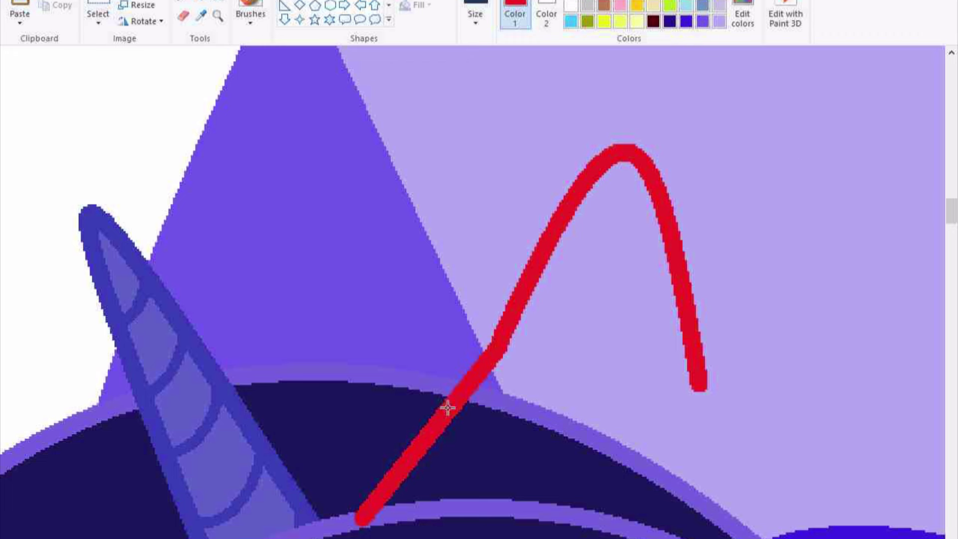
pyautogui.moveTo(448, 407); pyautogui.dragTo(329, 245)
pyautogui.moveTo(722, 522); pyautogui.dragTo(902, 360)
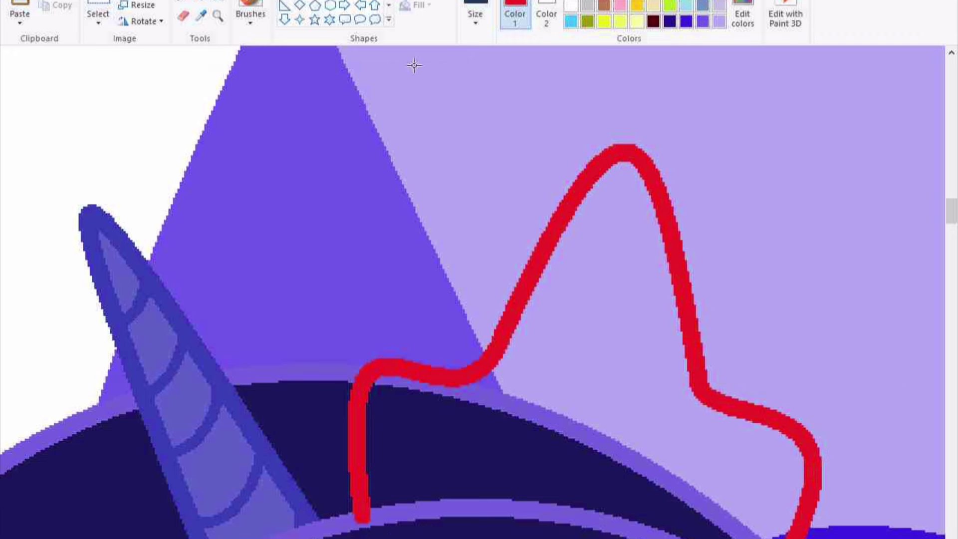
# Recolour the crown's outline black and fill its interior with dark grey
pyautogui.click(569, 467)
pyautogui.scroll(-3, 368, 384)
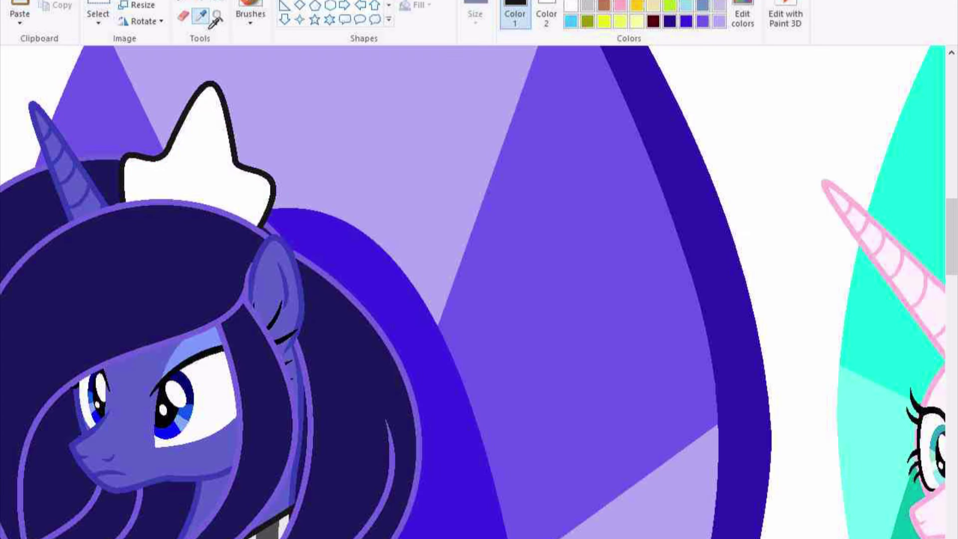
pyautogui.click(194, 165)
pyautogui.scroll(2, 442, 453)
# Draw thin slanted light grey lines across the crown to divide it into stripes
pyautogui.click(478, 15)
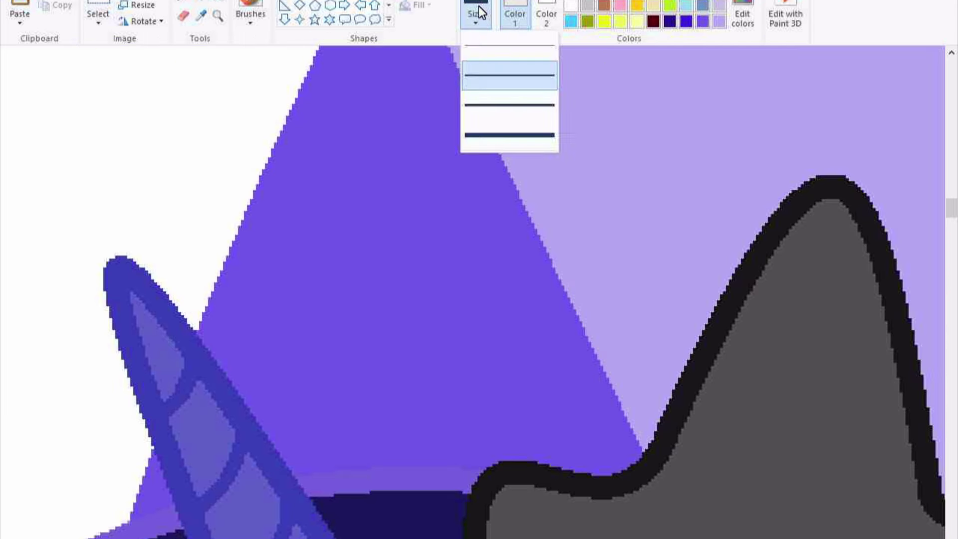
pyautogui.click(479, 86)
pyautogui.scroll(2, 479, 269)
pyautogui.hscroll(-3, 161, 515)
pyautogui.scroll(3, 229, 276)
pyautogui.moveTo(439, 214)
pyautogui.mouseDown()
pyautogui.moveTo(460, 513)
pyautogui.moveTo(577, 85)
pyautogui.mouseUp()
pyautogui.moveTo(778, 260); pyautogui.dragTo(644, 536)
pyautogui.scroll(-1, 603, 497)
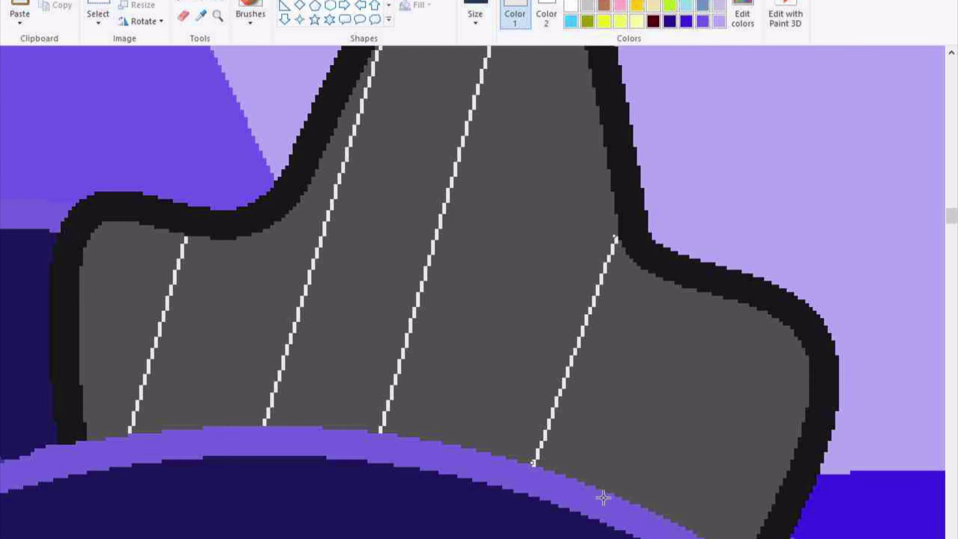
# Fill alternate stripes of the dark blue pony's crown with light grey
pyautogui.click(230, 300)
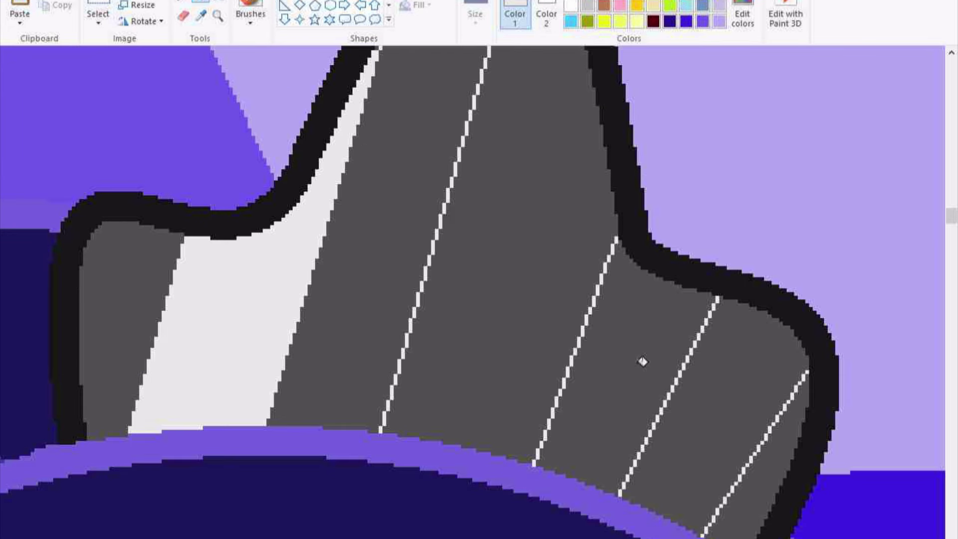
pyautogui.click(499, 324)
pyautogui.click(748, 379)
# Draw a large red arc from the pink pony's ear tip over the horn to the front of its forehead
pyautogui.scroll(-3, 623, 449)
pyautogui.scroll(2, 605, 508)
pyautogui.scroll(-3, 606, 509)
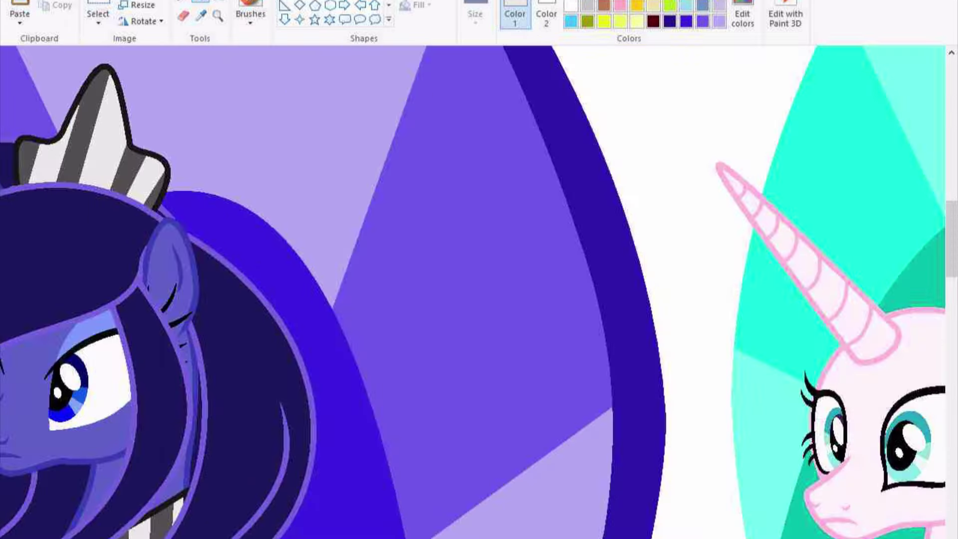
pyautogui.scroll(-2, 652, 70)
pyautogui.scroll(-3, 652, 70)
pyautogui.scroll(3, 652, 69)
pyautogui.hscroll(2, 652, 70)
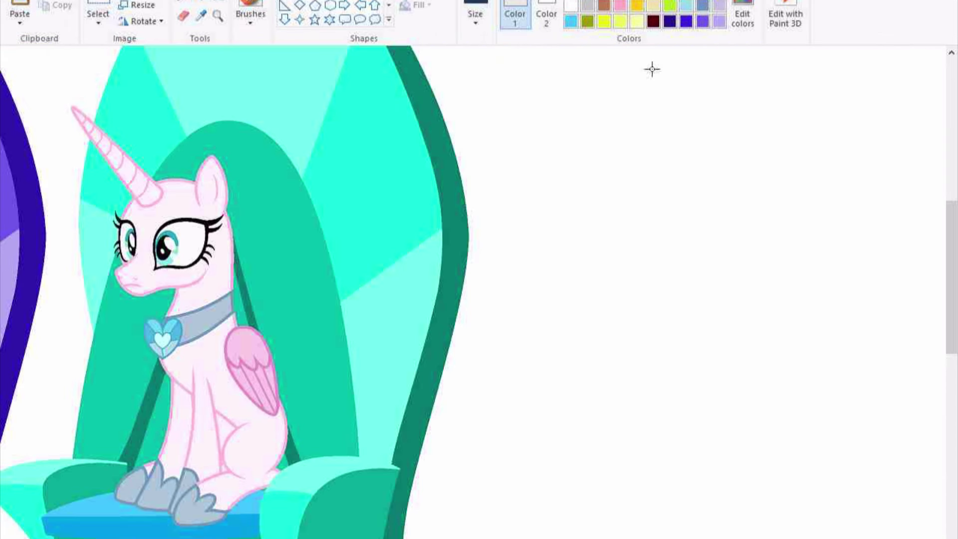
pyautogui.scroll(3, 652, 70)
pyautogui.moveTo(818, 278)
pyautogui.mouseDown()
pyautogui.moveTo(680, 229)
pyautogui.moveTo(336, 476)
pyautogui.mouseUp()
pyautogui.moveTo(579, 299); pyautogui.dragTo(489, 124)
pyautogui.click(348, 452)
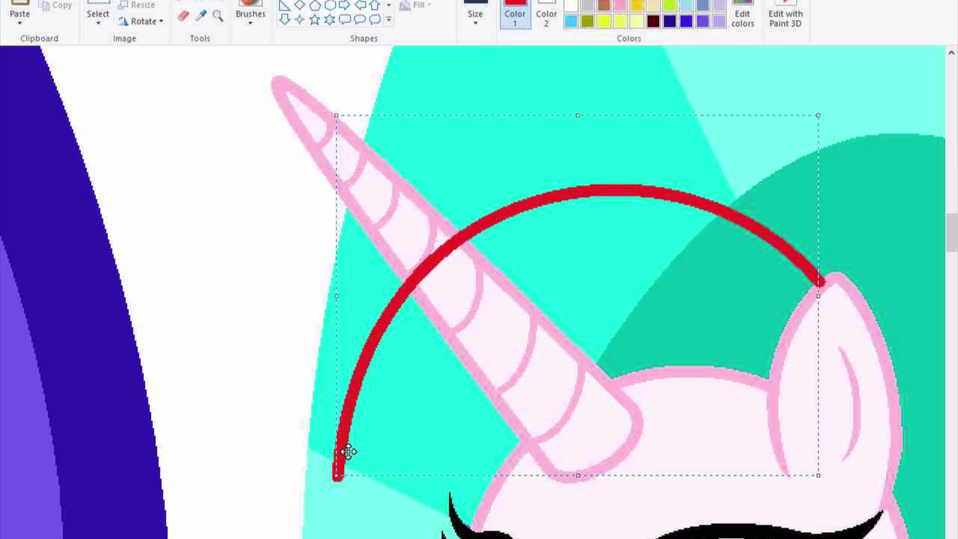
# Coil the pink pony's forelock into a red spiral and draw the hairline from the spiral back to the ear
pyautogui.moveTo(536, 432); pyautogui.dragTo(434, 538)
pyautogui.moveTo(535, 432); pyautogui.dragTo(379, 414)
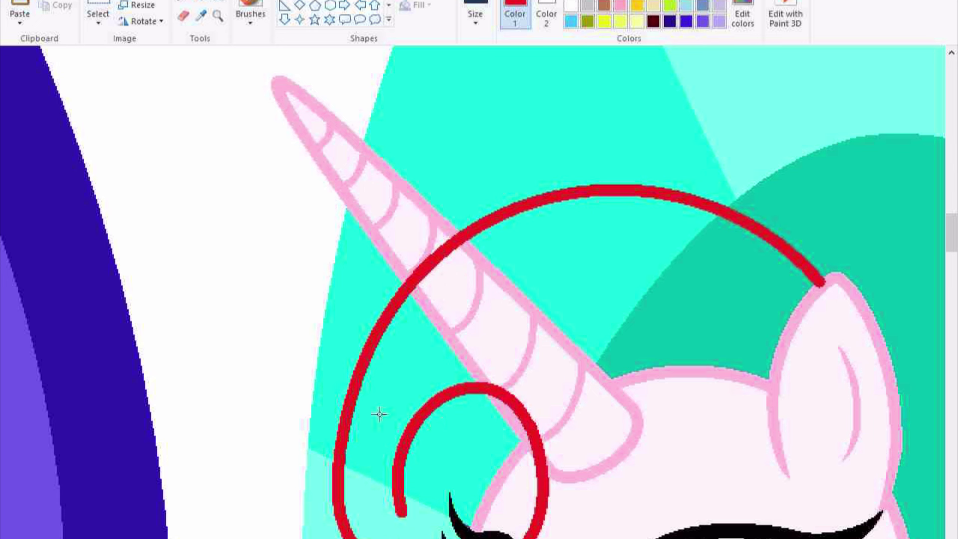
pyautogui.moveTo(774, 405); pyautogui.dragTo(547, 480)
pyautogui.moveTo(623, 444); pyautogui.dragTo(673, 400)
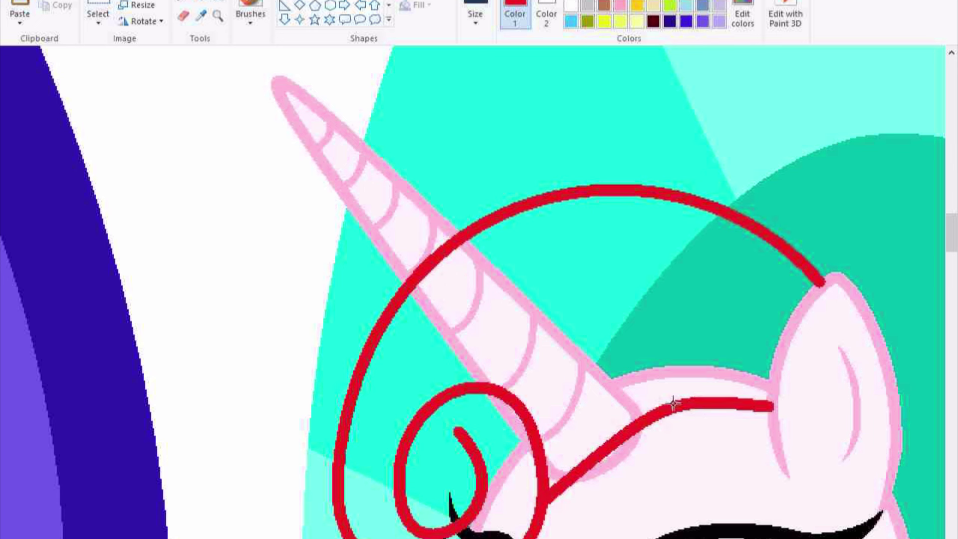
# Check the reference picture and draw a second red arc just inside the first, from the ear to the forelock
pyautogui.scroll(-1, 294, 358)
pyautogui.scroll(-10, 154, 389)
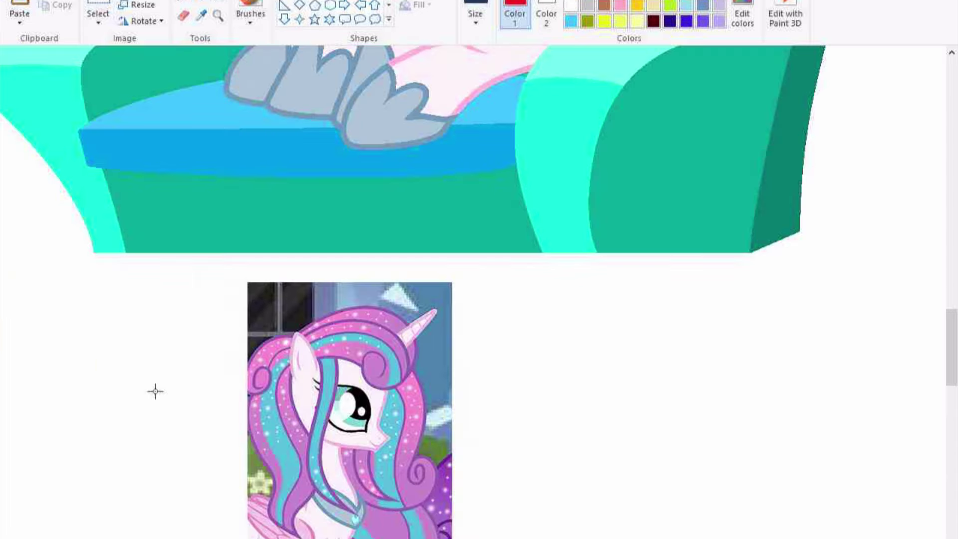
pyautogui.scroll(13, 178, 432)
pyautogui.moveTo(427, 318); pyautogui.dragTo(280, 161)
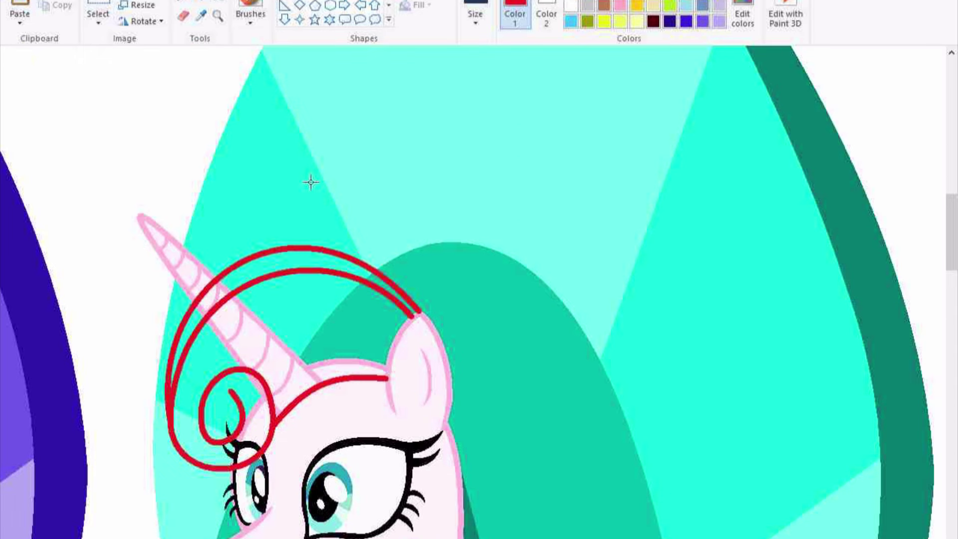
# Draw a wavy red strand from the forelock's front edge down across the edge of the purple throne
pyautogui.scroll(-12, 310, 182)
pyautogui.scroll(6, 310, 182)
pyautogui.hscroll(-3, 311, 182)
pyautogui.moveTo(310, 50)
pyautogui.mouseDown()
pyautogui.moveTo(181, 385)
pyautogui.moveTo(161, 407)
pyautogui.mouseUp()
pyautogui.moveTo(269, 200); pyautogui.dragTo(173, 204)
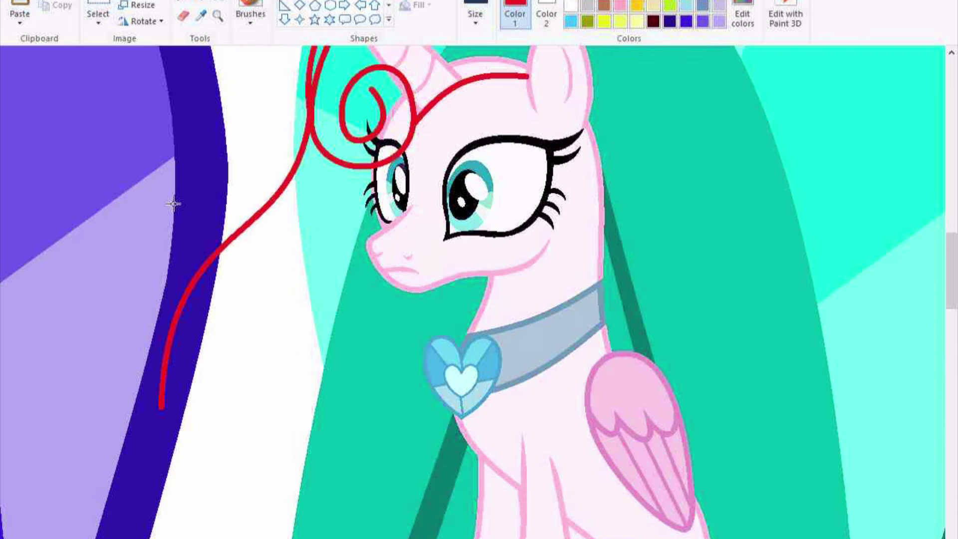
# Coil the lower end of the front strand into a small red spiral beside the purple throne's edge
pyautogui.scroll(3, 327, 504)
pyautogui.moveTo(405, 418); pyautogui.dragTo(438, 413)
pyautogui.hotkey('ctrl', 'z')
pyautogui.moveTo(304, 462); pyautogui.dragTo(425, 403)
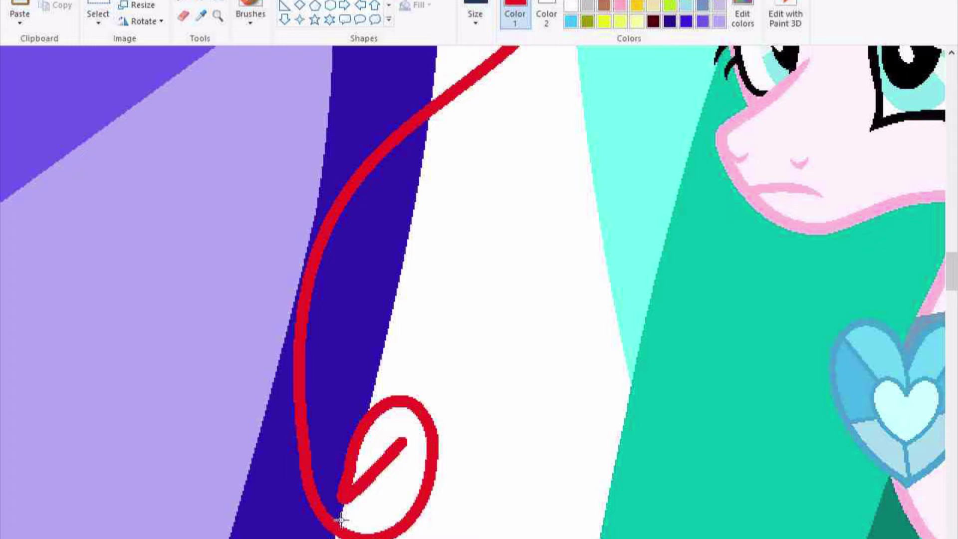
pyautogui.moveTo(341, 520); pyautogui.dragTo(394, 524)
pyautogui.scroll(-3, 380, 434)
pyautogui.moveTo(140, 394); pyautogui.dragTo(197, 364)
# Extend the front lock below the spiral to a pointed tip and curve its lower edge back towards the pink pony's chest
pyautogui.scroll(-5, 199, 349)
pyautogui.scroll(5, 199, 349)
pyautogui.moveTo(102, 538); pyautogui.dragTo(397, 294)
pyautogui.moveTo(249, 416)
pyautogui.mouseDown()
pyautogui.moveTo(380, 479)
pyautogui.moveTo(391, 498)
pyautogui.mouseUp()
pyautogui.scroll(-3, 229, 184)
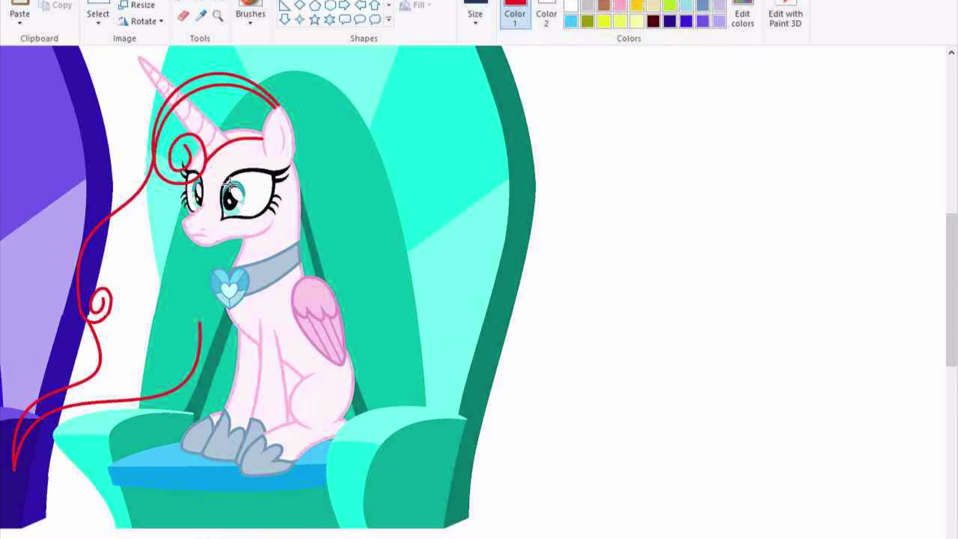
# Draw a curved dark red strand from under the pink pony's chin down past the heart pendant
pyautogui.scroll(3, 278, 403)
pyautogui.click(670, 5)
pyautogui.scroll(3, 563, 134)
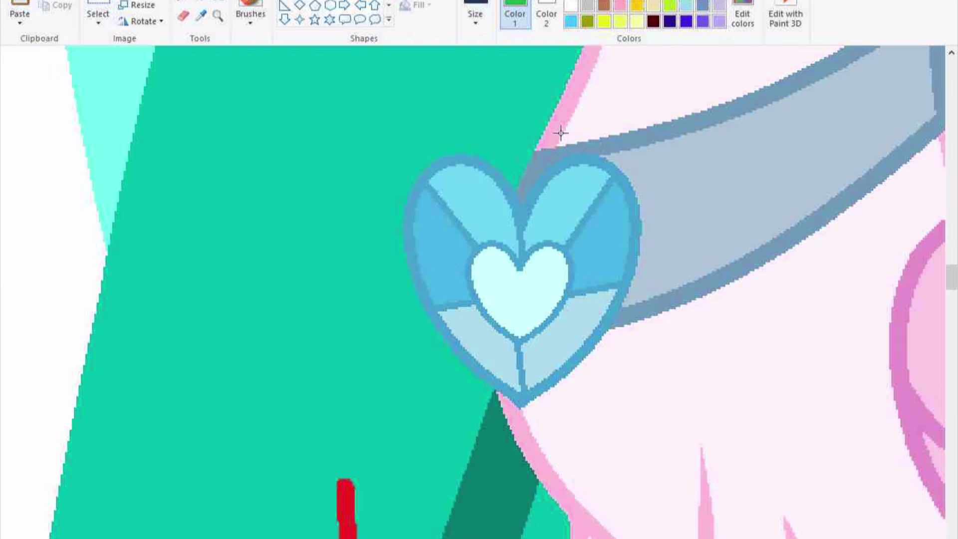
pyautogui.moveTo(554, 124); pyautogui.dragTo(220, 538)
pyautogui.moveTo(509, 269); pyautogui.dragTo(359, 250)
pyautogui.click(653, 21)
# Coil the chin strand into a spiral, link it to the heart pendant and recolour it bright red
pyautogui.scroll(-5, 300, 349)
pyautogui.moveTo(240, 399); pyautogui.dragTo(301, 482)
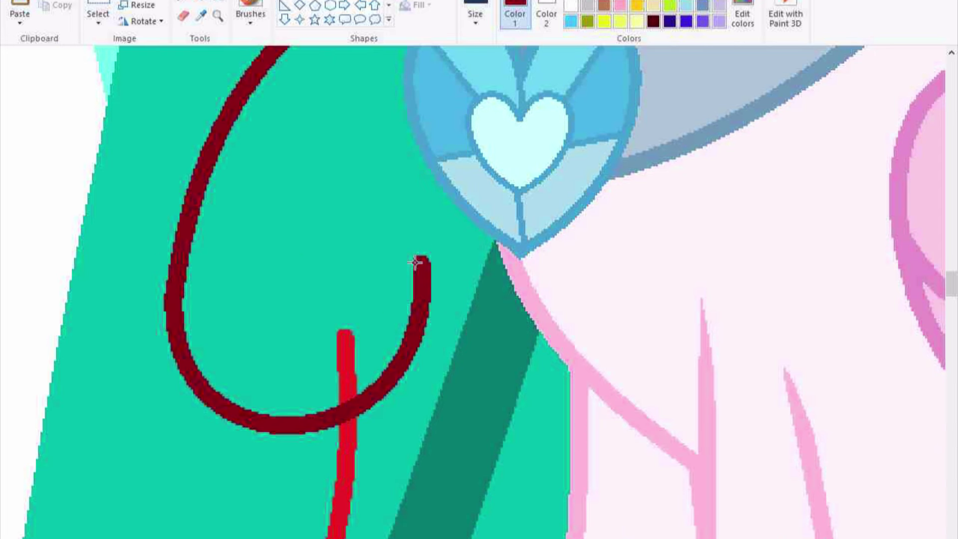
pyautogui.moveTo(471, 265); pyautogui.dragTo(453, 352)
pyautogui.scroll(3, 402, 368)
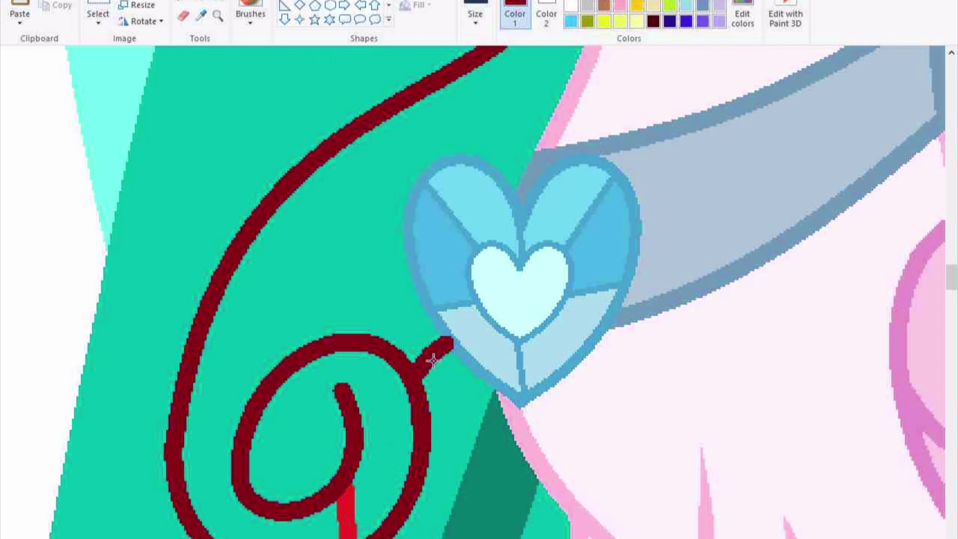
pyautogui.scroll(-5, 424, 384)
pyautogui.scroll(-3, 424, 385)
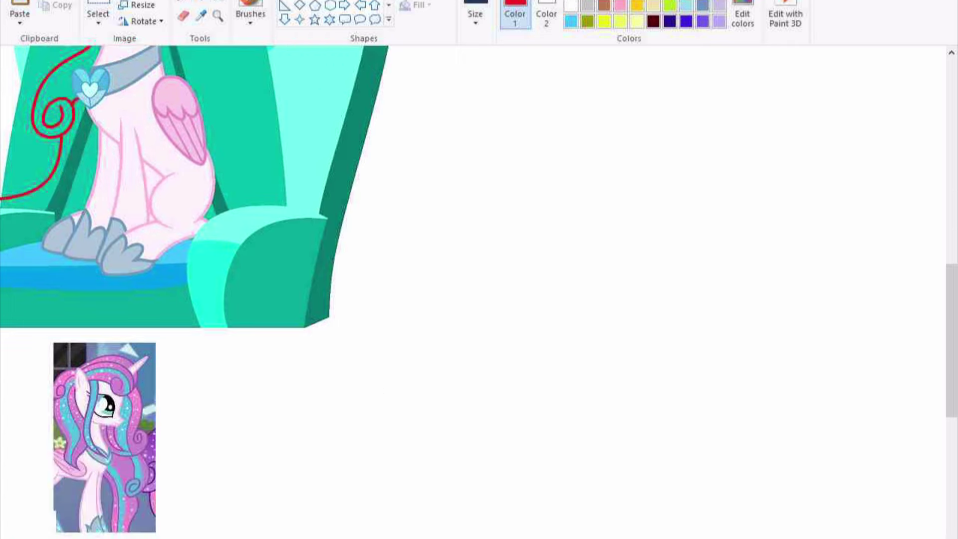
# Draw a wavy red strand from behind the pink pony's cheek down over the collar and wing
pyautogui.scroll(6, 398, 181)
pyautogui.scroll(-5, 455, 210)
pyautogui.moveTo(374, 226); pyautogui.dragTo(646, 362)
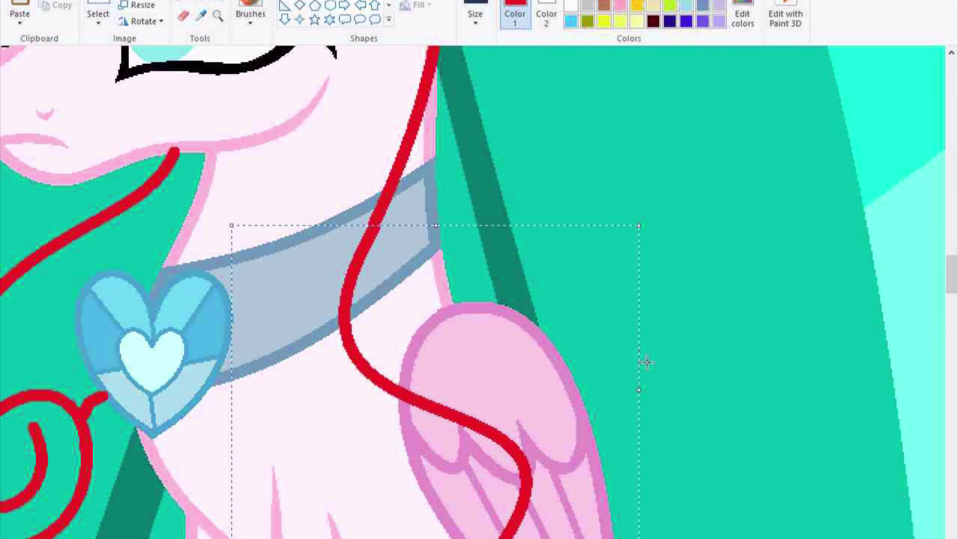
pyautogui.moveTo(589, 186); pyautogui.dragTo(561, 246)
# Draw a long red curve from the back edge of the pink pony's ear for the mane's outer edge
pyautogui.scroll(8, 733, 434)
pyautogui.moveTo(734, 434)
pyautogui.mouseDown()
pyautogui.moveTo(707, 445)
pyautogui.moveTo(586, 232)
pyautogui.mouseUp()
pyautogui.scroll(-3, 319, 464)
pyautogui.scroll(3, 320, 464)
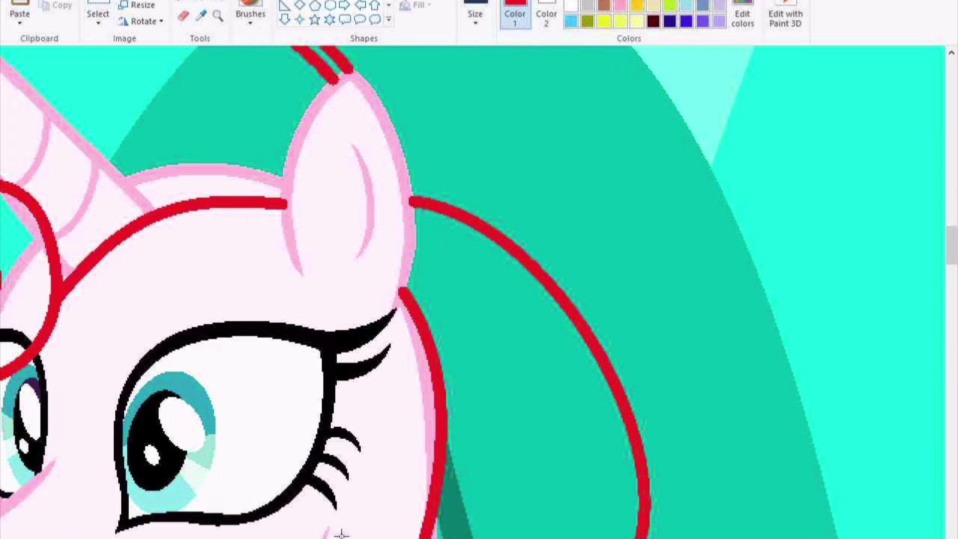
# Draw a purple curve from the ear's upper back edge that hooks underneath, and erase the red line inside it
pyautogui.scroll(2, 319, 464)
pyautogui.scroll(2, 479, 290)
pyautogui.scroll(-2, 479, 289)
pyautogui.moveTo(360, 140); pyautogui.dragTo(691, 405)
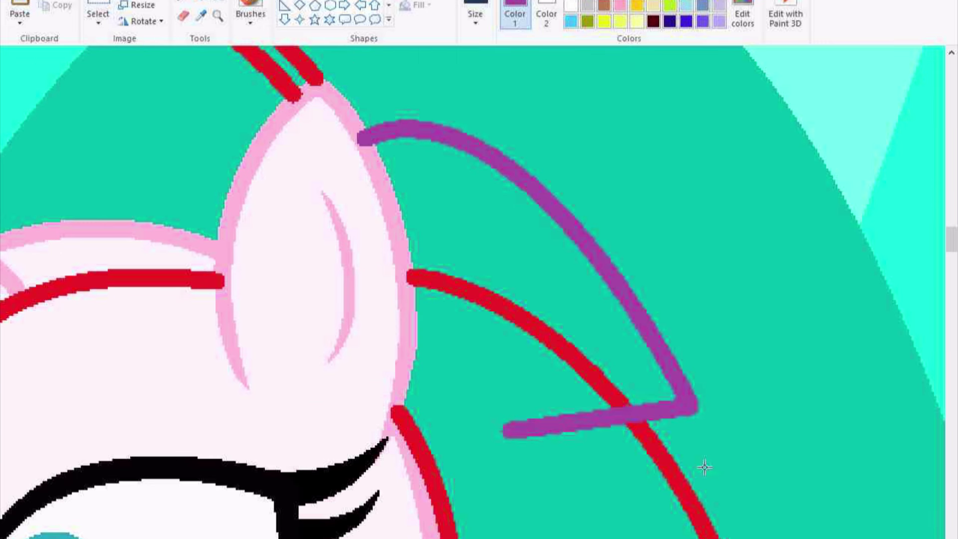
pyautogui.moveTo(517, 437); pyautogui.dragTo(453, 458)
pyautogui.click(499, 303)
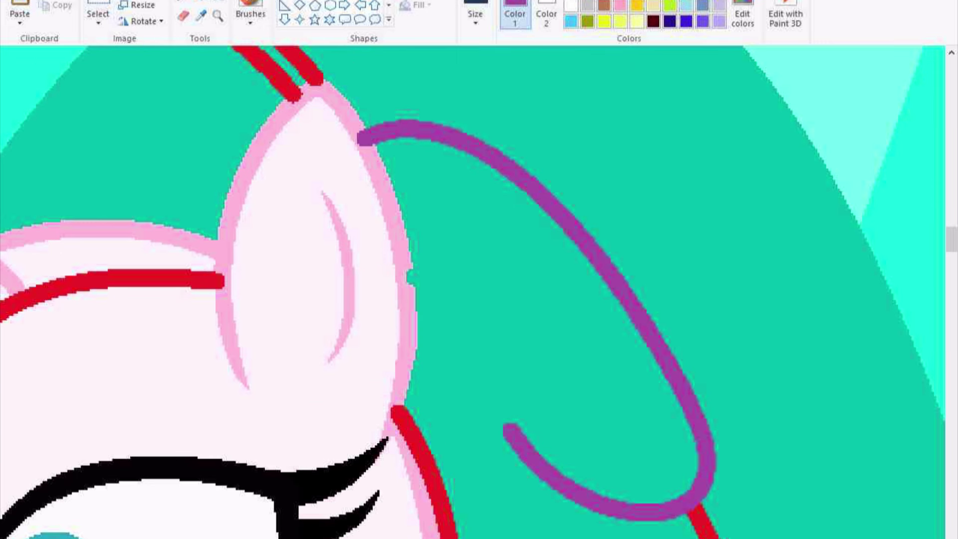
# Recolour the purple curl red and draw a red line joining it to the outer arc above the ear
pyautogui.click(302, 3)
pyautogui.moveTo(628, 438)
pyautogui.mouseDown()
pyautogui.moveTo(561, 325)
pyautogui.moveTo(599, 430)
pyautogui.mouseUp()
pyautogui.scroll(-3, 288, 376)
pyautogui.scroll(2, 310, 417)
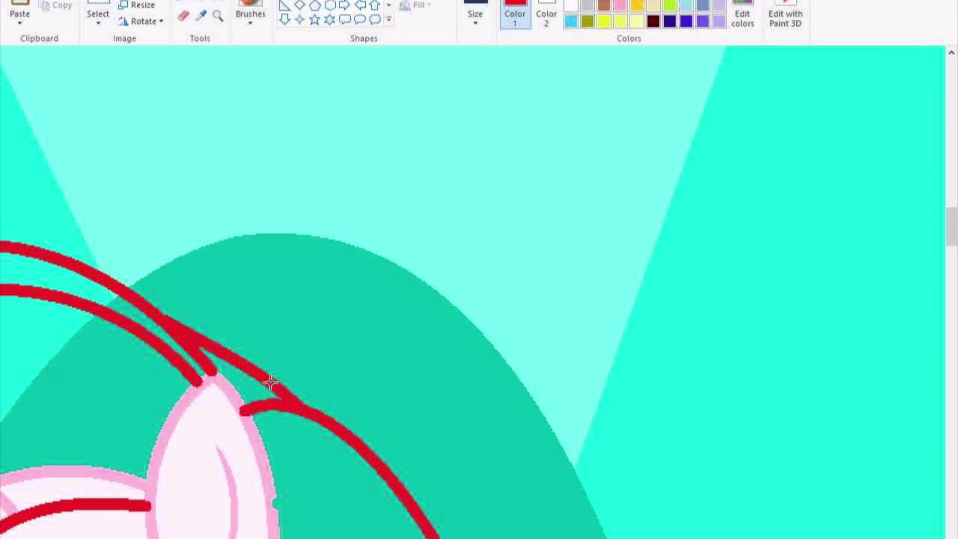
# Draw two short red tail curves from the pink pony's rump over the armrest, and a red arc bulging from the armrest's front edge
pyautogui.scroll(-3, 270, 382)
pyautogui.scroll(3, 522, 263)
pyautogui.scroll(-10, 514, 336)
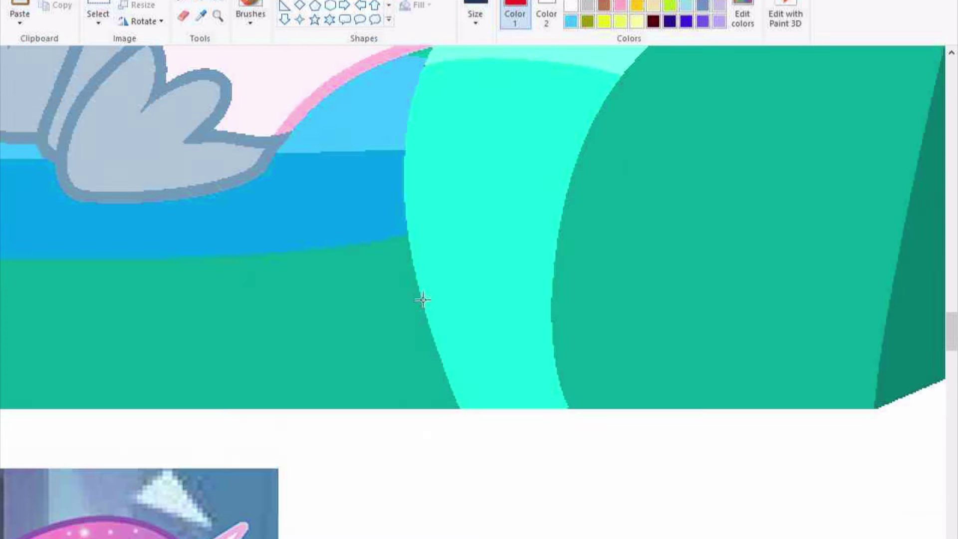
pyautogui.scroll(-5, 419, 300)
pyautogui.moveTo(488, 519); pyautogui.dragTo(308, 234)
pyautogui.scroll(3, 551, 306)
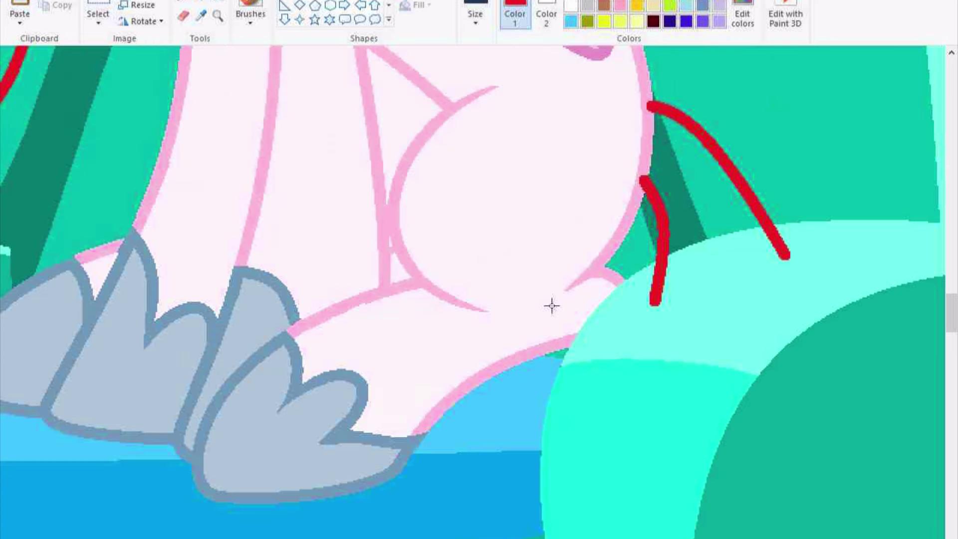
pyautogui.moveTo(560, 43); pyautogui.dragTo(615, 348)
pyautogui.moveTo(539, 90)
pyautogui.mouseDown()
pyautogui.moveTo(618, 306)
pyautogui.moveTo(438, 419)
pyautogui.moveTo(604, 344)
pyautogui.mouseUp()
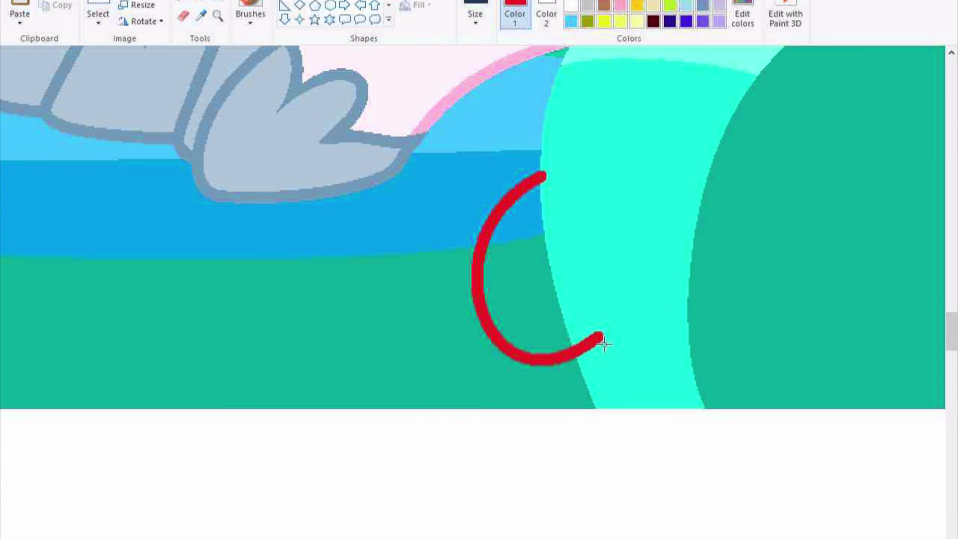
# Draw the tail's lower red outline sweeping below the throne and curling into a spiral
pyautogui.scroll(-3, 539, 349)
pyautogui.moveTo(567, 160)
pyautogui.mouseDown()
pyautogui.moveTo(392, 514)
pyautogui.moveTo(207, 465)
pyautogui.moveTo(509, 272)
pyautogui.moveTo(577, 307)
pyautogui.moveTo(417, 507)
pyautogui.moveTo(541, 436)
pyautogui.moveTo(528, 419)
pyautogui.moveTo(405, 370)
pyautogui.moveTo(509, 263)
pyautogui.mouseUp()
pyautogui.scroll(2, 208, 464)
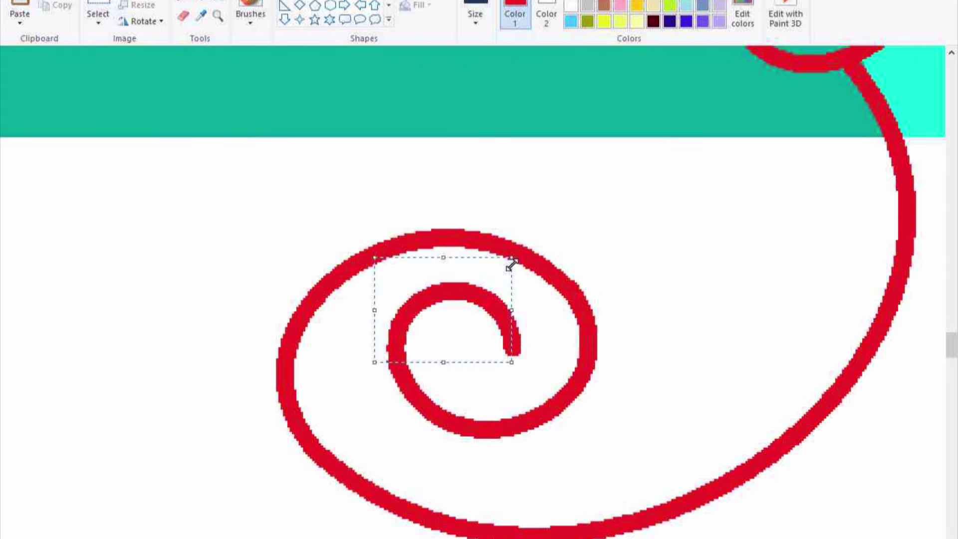
# Draw the tail's upper red edge from the armrest across the front hooves and curve it down to the spiral
pyautogui.scroll(5, 225, 252)
pyautogui.moveTo(227, 537); pyautogui.dragTo(295, 357)
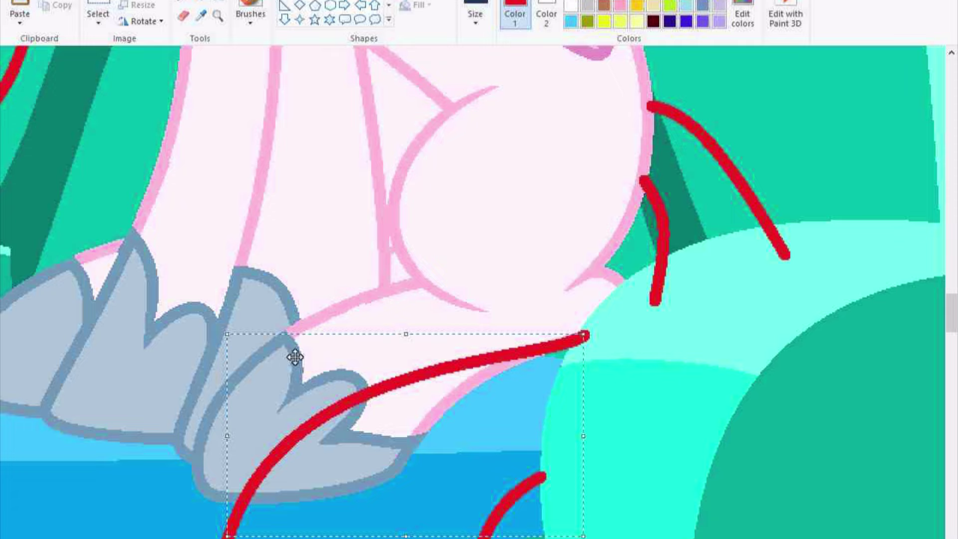
pyautogui.scroll(-2, 367, 120)
pyautogui.scroll(2, 249, 459)
pyautogui.moveTo(305, 130); pyautogui.dragTo(305, 524)
pyautogui.moveTo(305, 324)
pyautogui.mouseDown()
pyautogui.moveTo(430, 442)
pyautogui.moveTo(349, 300)
pyautogui.mouseUp()
# Draw thin red strand lines in the back mane, from the ear to the small curl and on below it
pyautogui.scroll(1, 707, 259)
pyautogui.scroll(5, 569, 266)
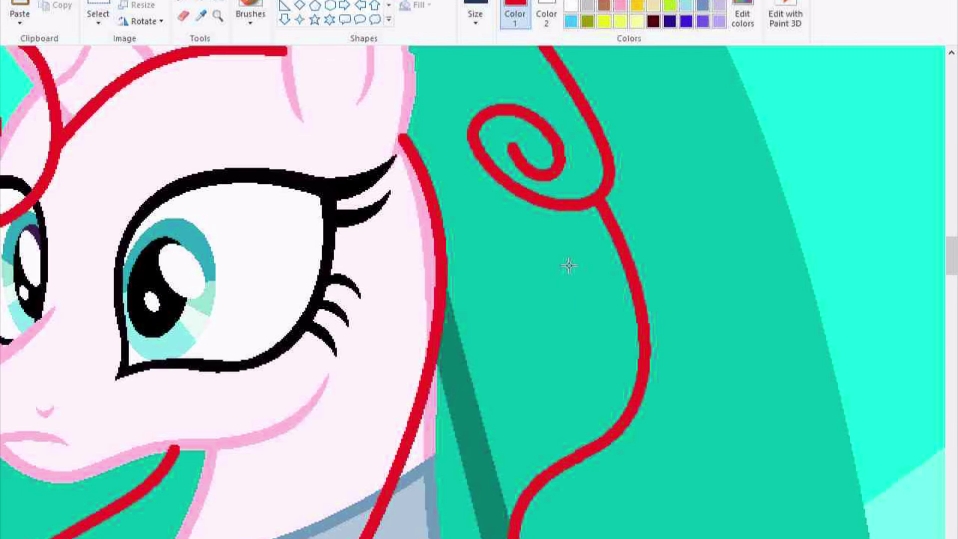
pyautogui.scroll(-5, 600, 321)
pyautogui.scroll(5, 524, 305)
pyautogui.moveTo(399, 151); pyautogui.dragTo(500, 241)
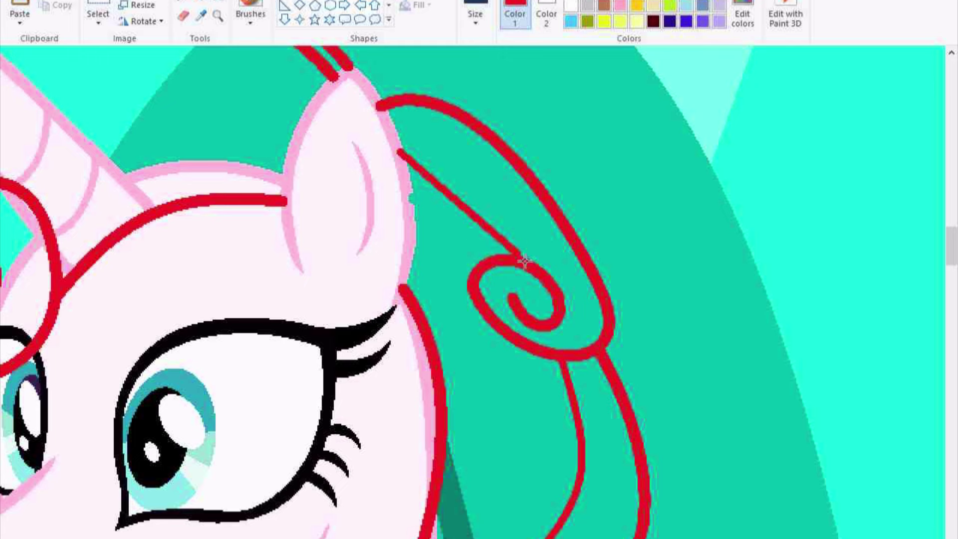
# Draw a thin red arc from the front of the ear over the forehead to the forehead curl
pyautogui.scroll(5, 500, 241)
pyautogui.hscroll(-10, 500, 242)
pyautogui.moveTo(649, 254); pyautogui.dragTo(317, 329)
pyautogui.click(581, 195)
pyautogui.click(399, 199)
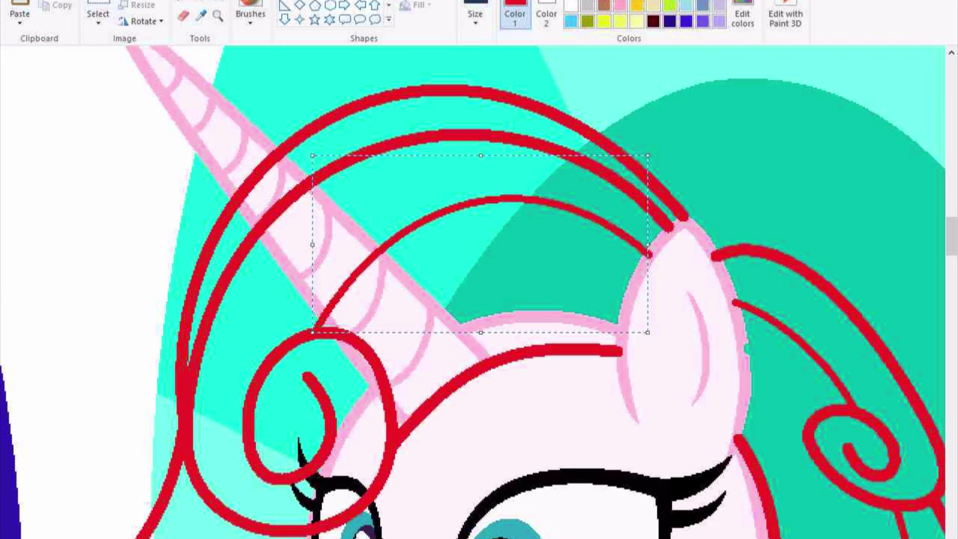
# Draw thin red strand lines down the long front mane and inside the lock hanging from under the chin
pyautogui.scroll(-8, 359, 197)
pyautogui.hscroll(-5, 359, 197)
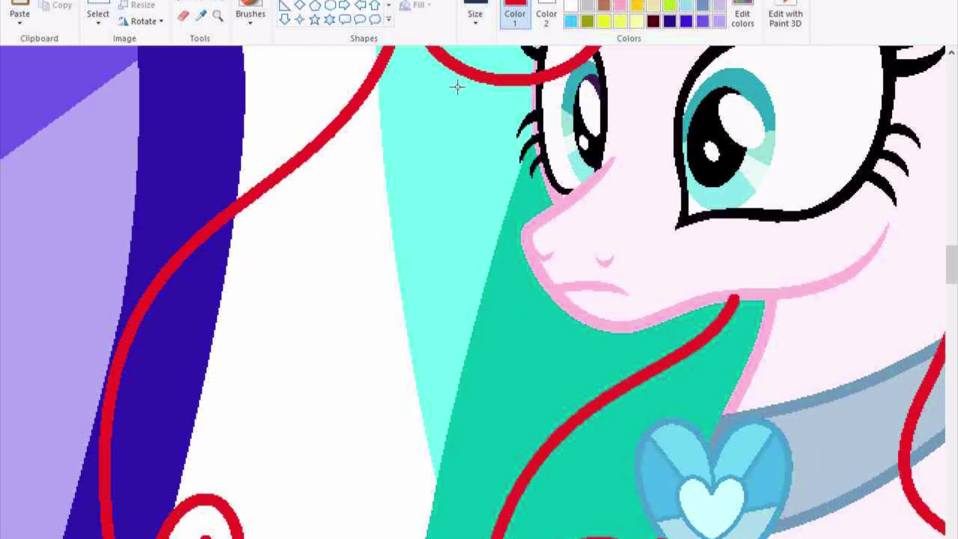
pyautogui.moveTo(553, 338); pyautogui.dragTo(704, 538)
pyautogui.scroll(-3, 609, 503)
pyautogui.scroll(3, 610, 503)
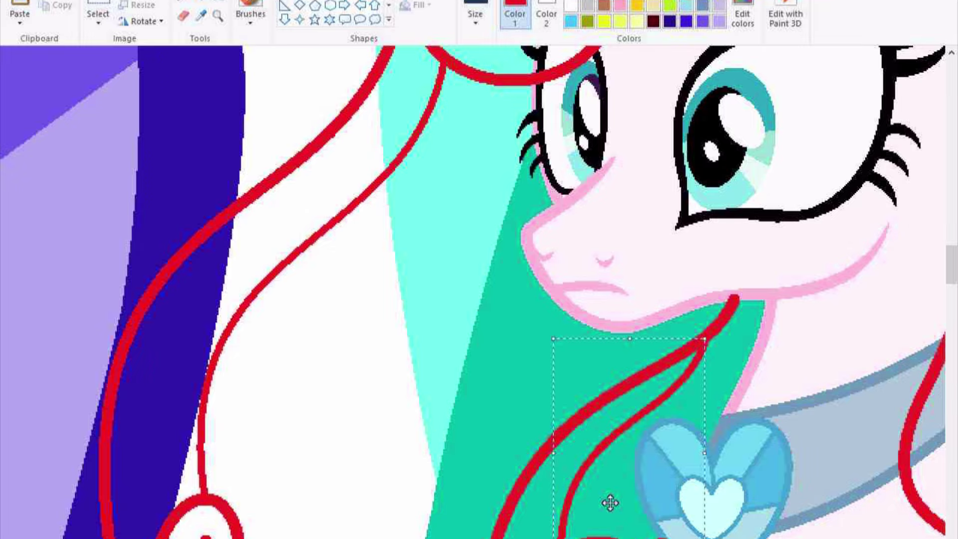
# Draw two long red curves from the hairline over the eye and heart pendant towards the front leg as a forelock outline
pyautogui.scroll(-5, 495, 402)
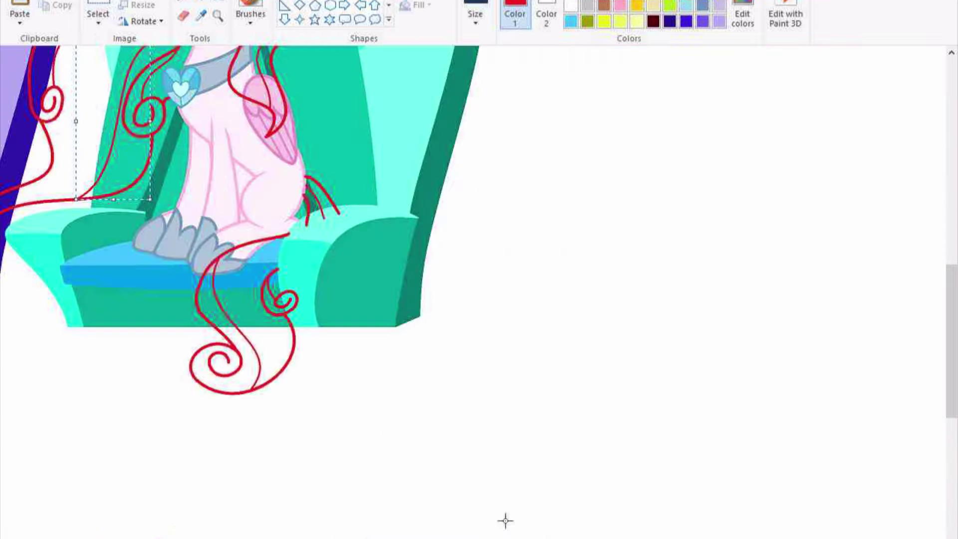
pyautogui.scroll(3, 505, 519)
pyautogui.click(475, 17)
pyautogui.click(505, 135)
pyautogui.moveTo(472, 205); pyautogui.dragTo(444, 536)
pyautogui.moveTo(449, 399)
pyautogui.mouseDown()
pyautogui.moveTo(274, 522)
pyautogui.moveTo(301, 483)
pyautogui.mouseUp()
pyautogui.scroll(-3, 509, 190)
pyautogui.moveTo(474, 45); pyautogui.dragTo(479, 536)
pyautogui.moveTo(549, 165); pyautogui.dragTo(499, 250)
# Fill the areas inside the red outlines of the forelock and mane with white, covering the parts that show through
pyautogui.scroll(3, 498, 249)
pyautogui.click(201, 16)
pyautogui.click(464, 350)
pyautogui.scroll(5, 494, 352)
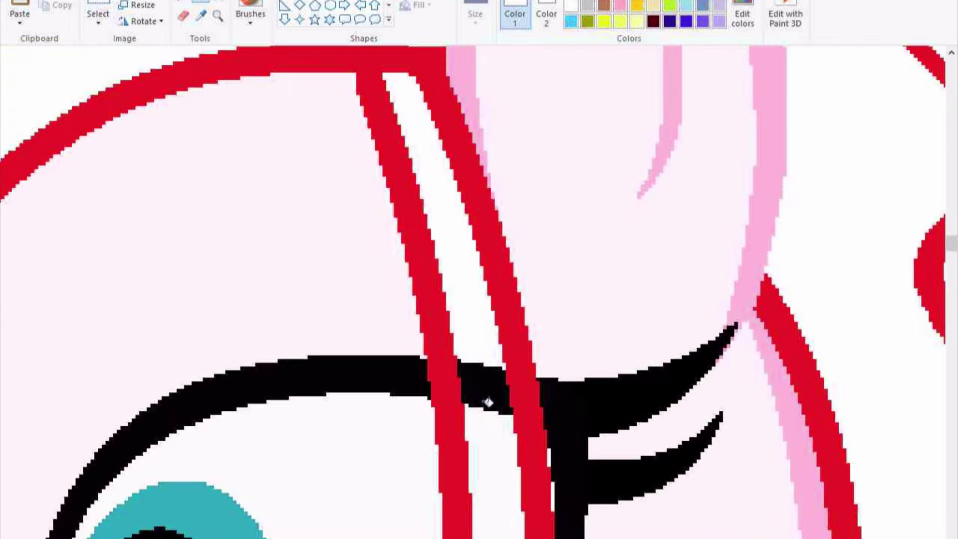
pyautogui.scroll(-10, 315, 163)
pyautogui.click(269, 205)
pyautogui.click(134, 519)
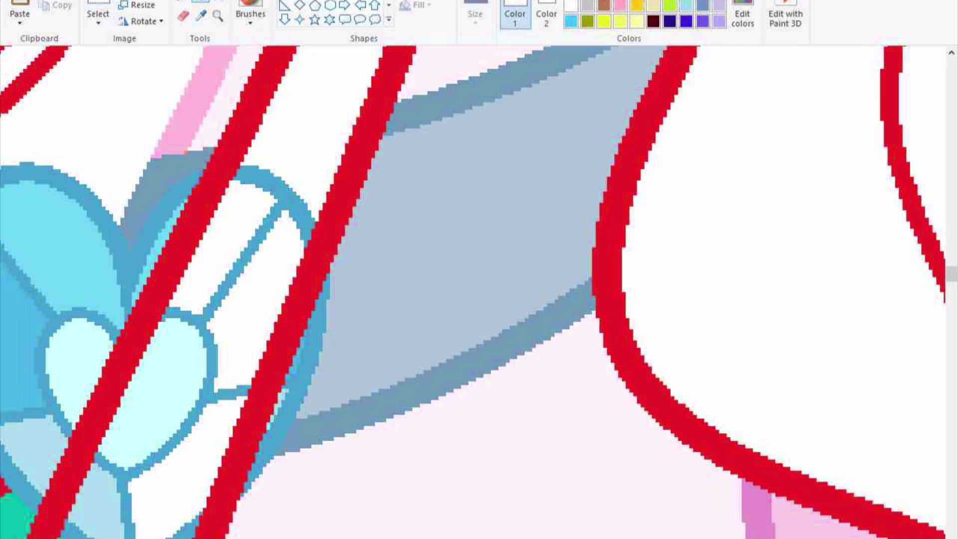
pyautogui.scroll(-5, 187, 322)
pyautogui.scroll(-10, 489, 403)
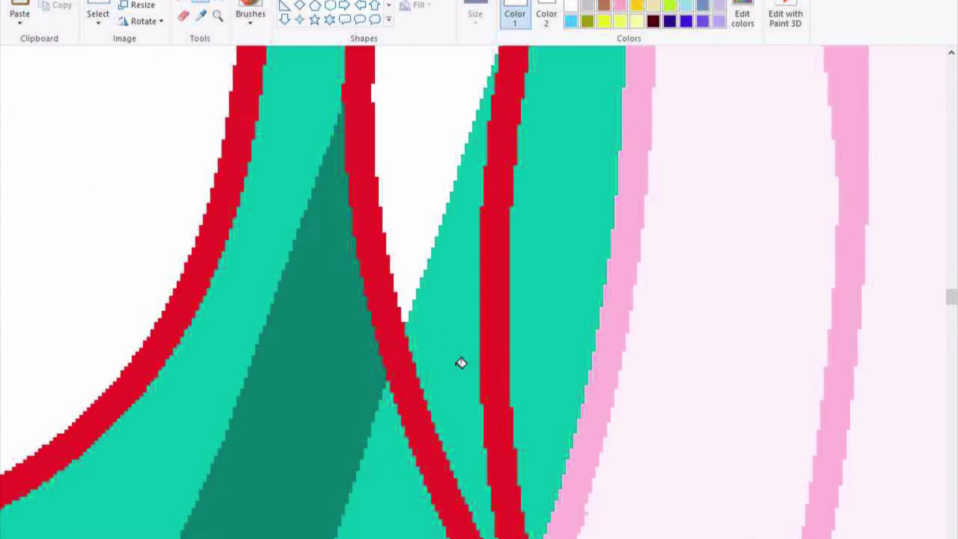
# Draw the forelock's lower end in red as a sharp tapered tip just above the front hoof
pyautogui.moveTo(527, 115); pyautogui.dragTo(565, 309)
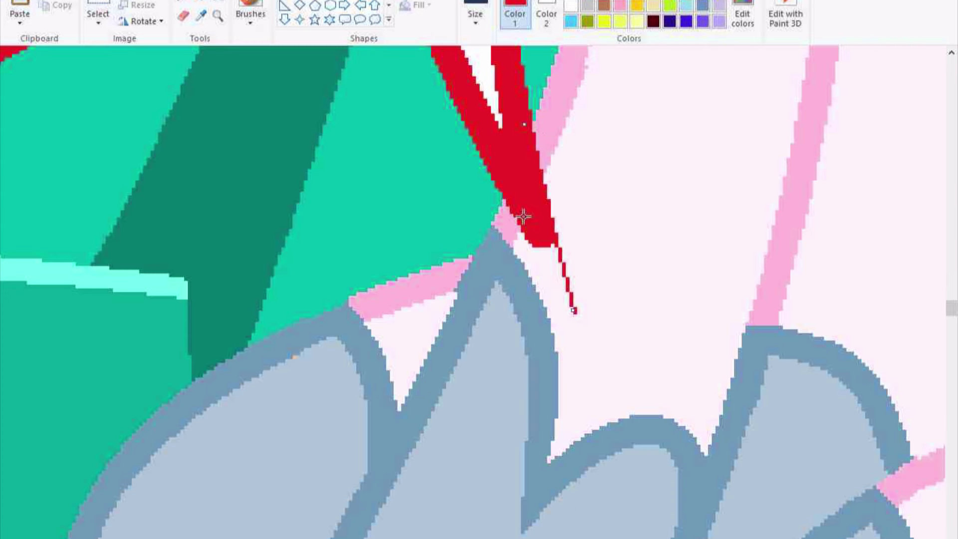
pyautogui.moveTo(533, 248); pyautogui.dragTo(570, 313)
pyautogui.scroll(-5, 575, 313)
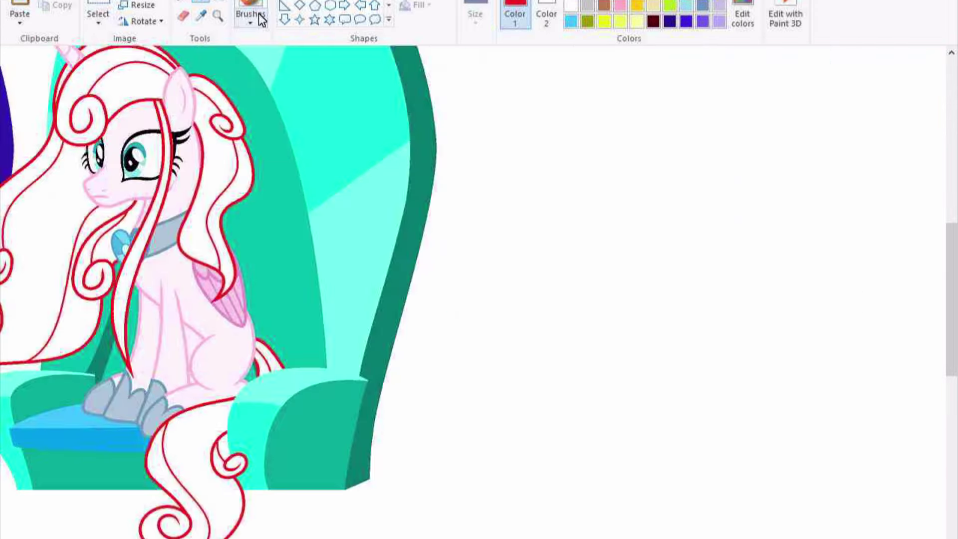
# Sample the light blue from the reference picture and fill the forelock with it
pyautogui.click(201, 15)
pyautogui.scroll(-5, 299, 349)
pyautogui.click(301, 363)
pyautogui.scroll(5, 301, 363)
pyautogui.click(454, 418)
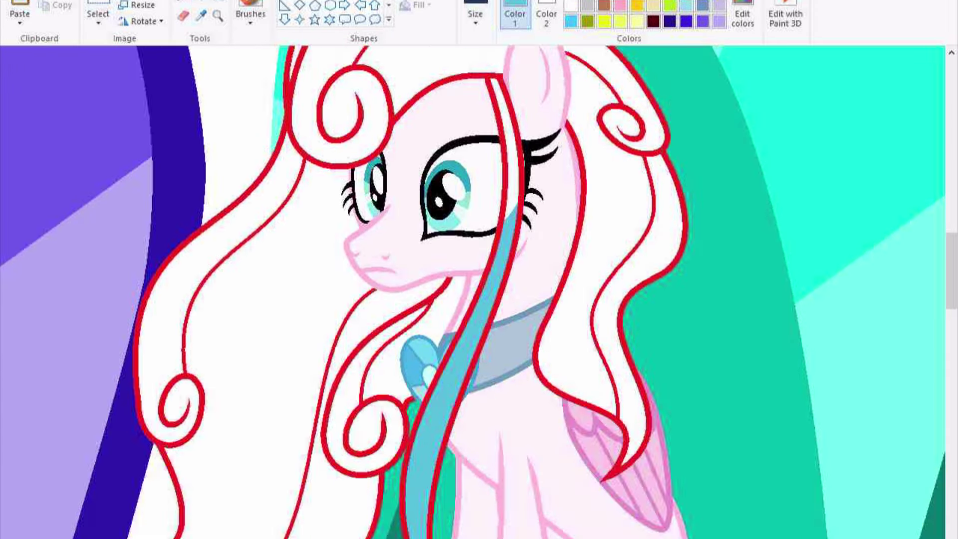
# Draw light blue curves for a crescent inside the forehead curl and fill the curl and its arched lock light blue around it
pyautogui.scroll(3, 454, 418)
pyautogui.scroll(3, 514, 299)
pyautogui.scroll(-3, 499, 300)
pyautogui.scroll(3, 560, 406)
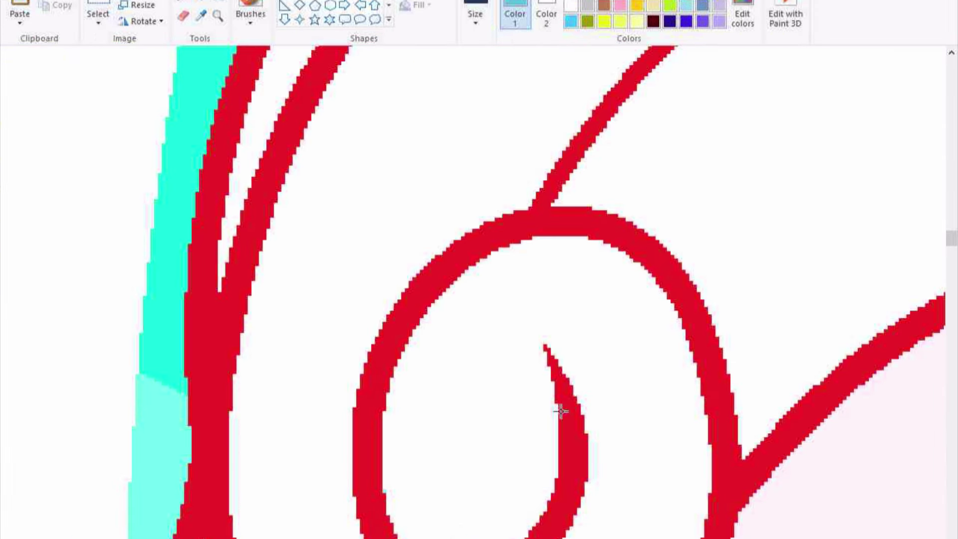
pyautogui.moveTo(554, 404); pyautogui.dragTo(454, 534)
pyautogui.moveTo(594, 437); pyautogui.dragTo(498, 479)
pyautogui.click(201, 3)
pyautogui.click(376, 506)
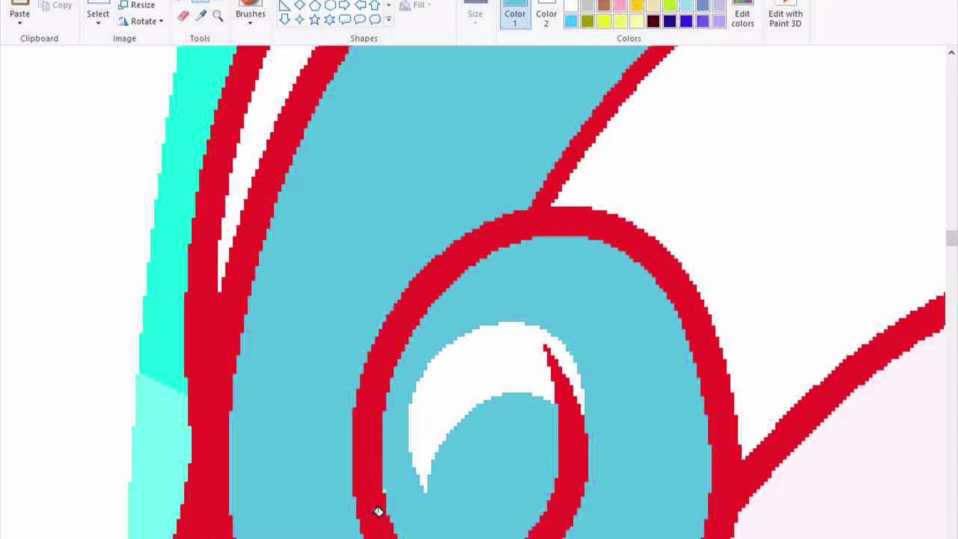
# Draw thin light blue curves through the front mane and between chin and heart pendant, and fill these stripes light blue
pyautogui.scroll(-5, 399, 449)
pyautogui.scroll(2, 223, 381)
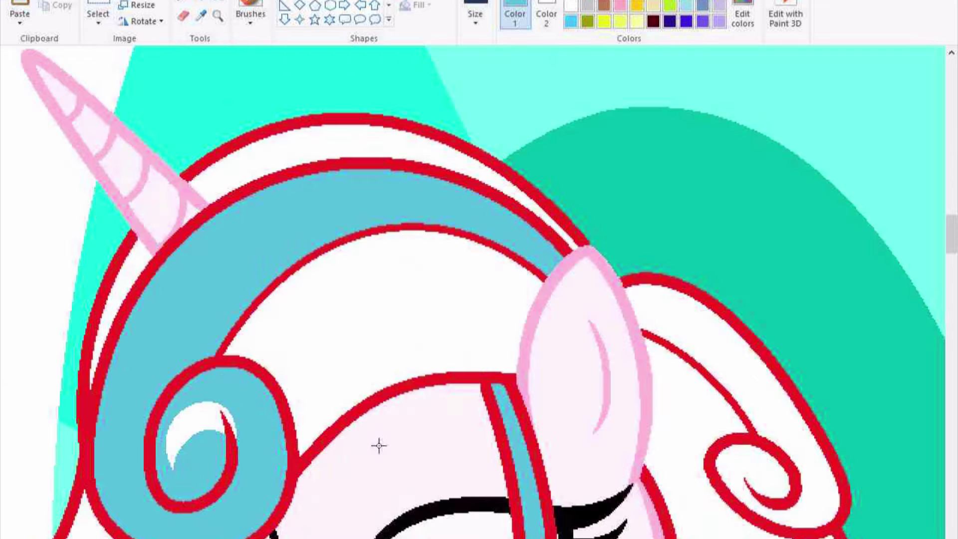
pyautogui.scroll(-8, 177, 86)
pyautogui.scroll(2, 836, 167)
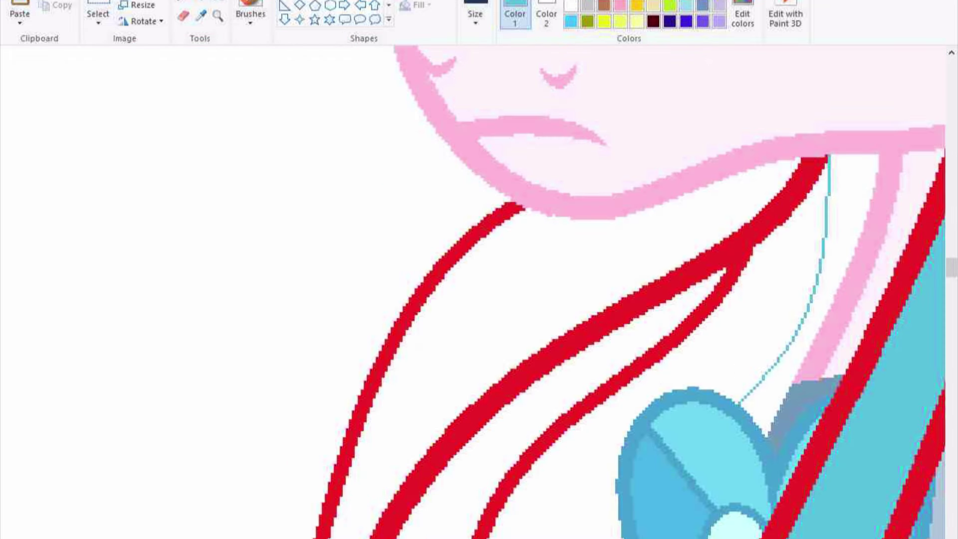
pyautogui.scroll(-4, 479, 289)
pyautogui.scroll(3, 479, 289)
pyautogui.scroll(2, 478, 289)
pyautogui.scroll(1, 479, 289)
pyautogui.scroll(-3, 447, 324)
pyautogui.scroll(3, 731, 336)
pyautogui.scroll(-2, 732, 336)
pyautogui.scroll(2, 732, 336)
pyautogui.scroll(-3, 830, 307)
pyautogui.scroll(3, 830, 307)
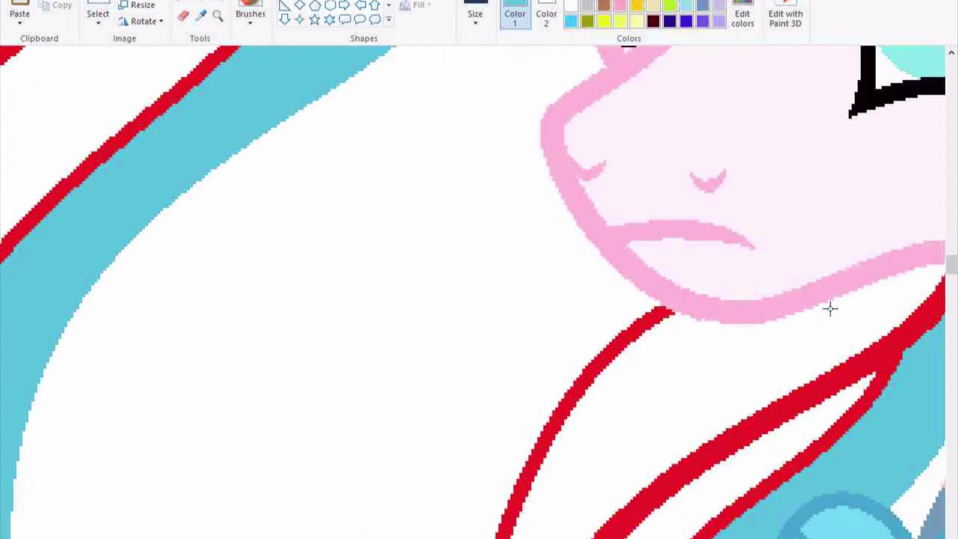
# Draw a light blue curve in the mane lock beneath the chin and fill the resulting stripe down to its lower edge
pyautogui.scroll(-3, 583, 190)
pyautogui.moveTo(584, 191); pyautogui.dragTo(569, 361)
pyautogui.scroll(-2, 466, 231)
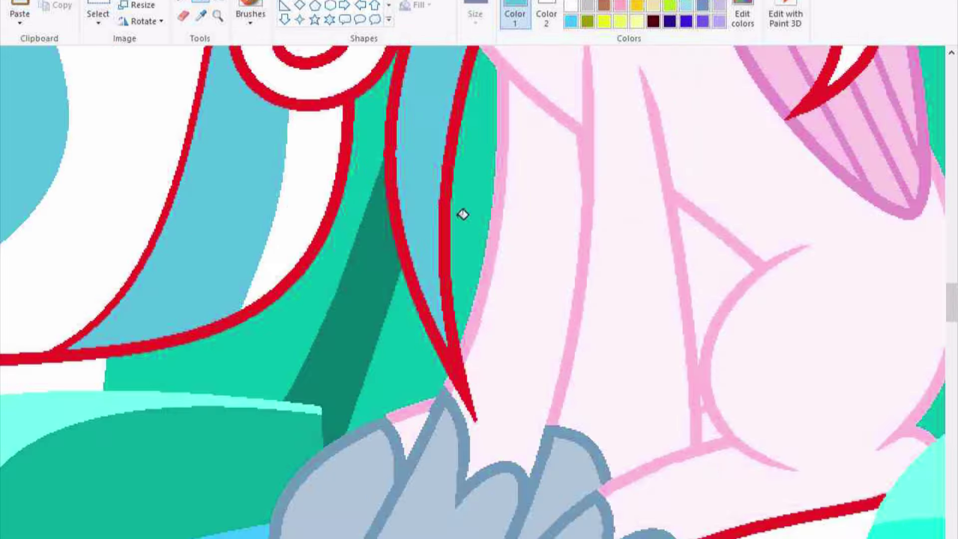
# Draw a curved light blue stripe in the upper back mane between the ear and the small curl, and fill it
pyautogui.scroll(-2, 466, 231)
pyautogui.hscroll(3, 479, 291)
pyautogui.scroll(2, 434, 190)
pyautogui.scroll(2, 434, 190)
pyautogui.moveTo(434, 178); pyautogui.dragTo(763, 493)
pyautogui.moveTo(599, 336); pyautogui.dragTo(517, 159)
# Draw a light blue curve from the ear down the back mane and fill the stripe beside the neck
pyautogui.scroll(-3, 484, 103)
pyautogui.hscroll(2, 455, 197)
pyautogui.moveTo(359, 89); pyautogui.dragTo(456, 196)
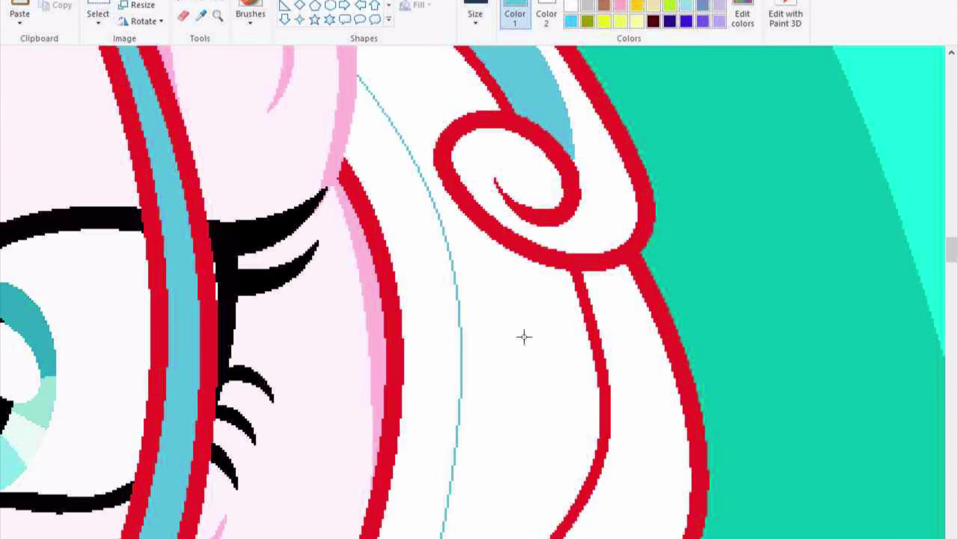
pyautogui.scroll(-3, 437, 143)
pyautogui.scroll(-3, 364, 440)
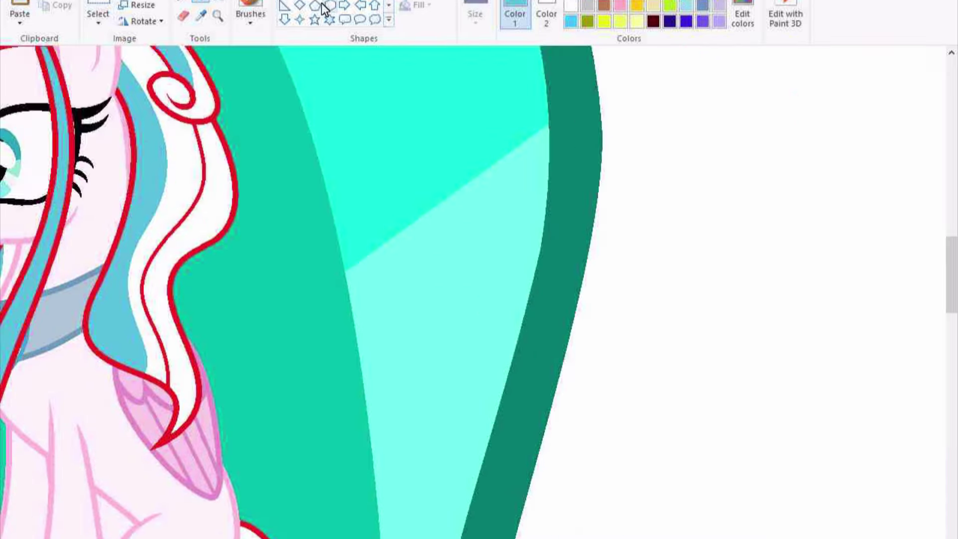
# Draw light blue curves along both sides of the tail and fill the tail stripes and the small upper curl light blue
pyautogui.click(323, 9)
pyautogui.scroll(3, 720, 140)
pyautogui.scroll(-5, 112, 160)
pyautogui.moveTo(171, 38); pyautogui.dragTo(332, 534)
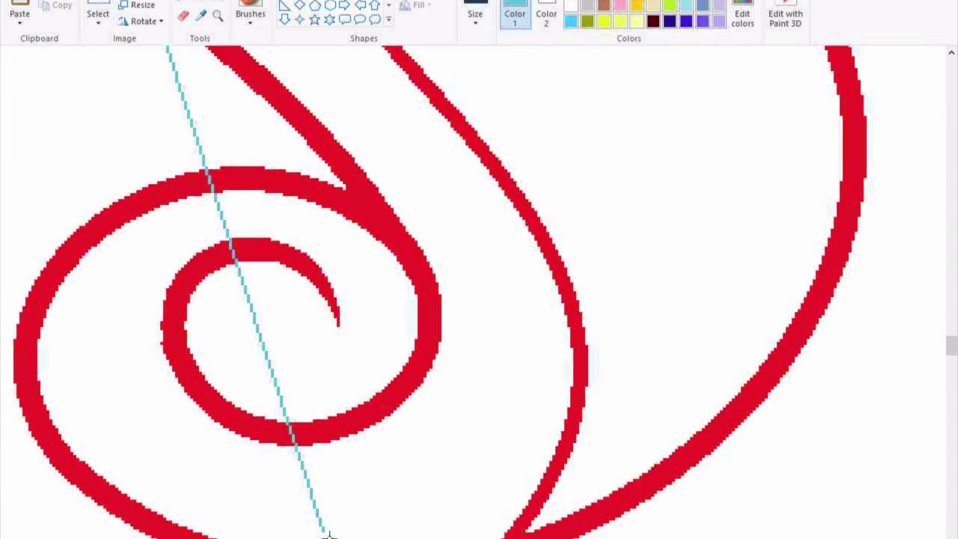
pyautogui.scroll(3, 278, 489)
pyautogui.hscroll(2, 278, 489)
pyautogui.click(201, 5)
pyautogui.click(124, 279)
pyautogui.click(342, 246)
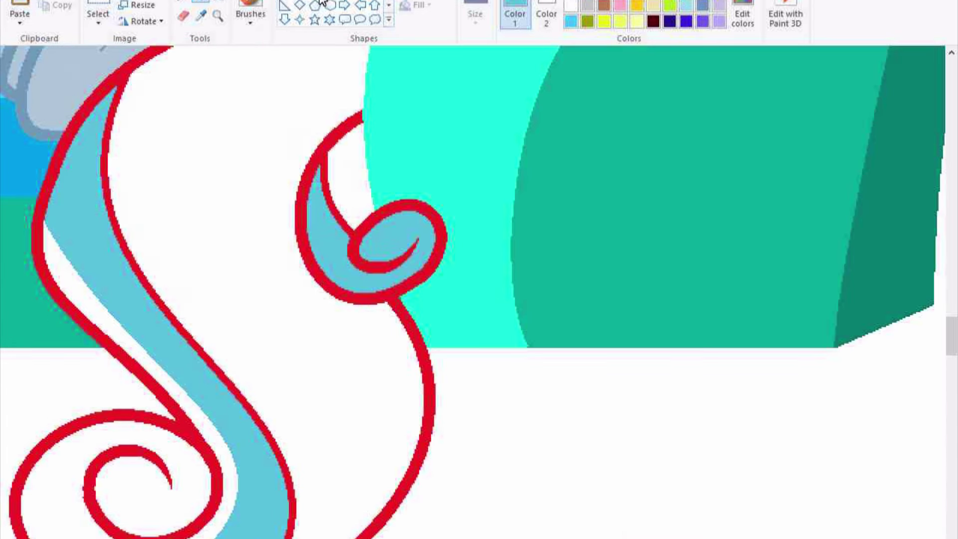
pyautogui.scroll(2, 342, 246)
pyautogui.click(539, 224)
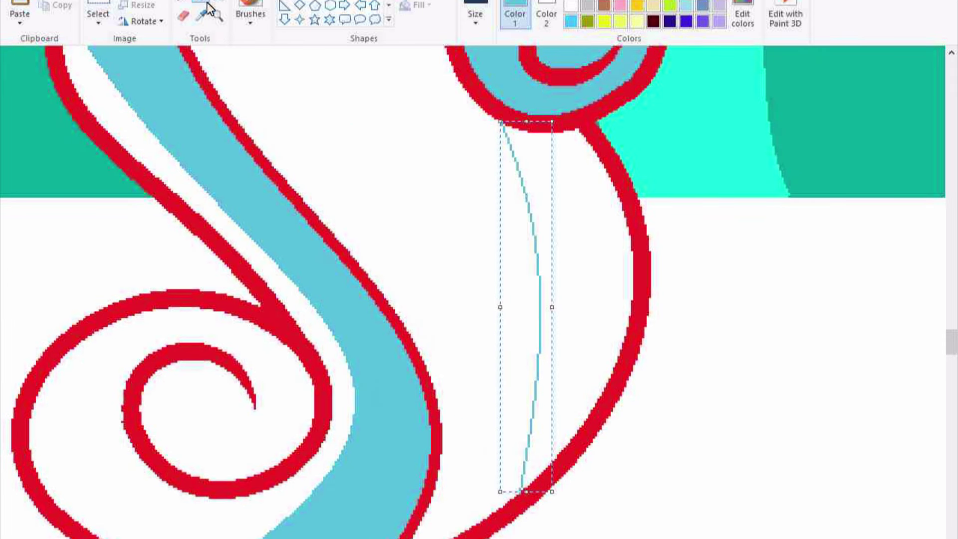
# Sample the pink from the reference picture's mane and fill the remaining white parts of the mane and tail with it
pyautogui.click(201, 15)
pyautogui.scroll(-3, 136, 481)
pyautogui.scroll(-5, 136, 480)
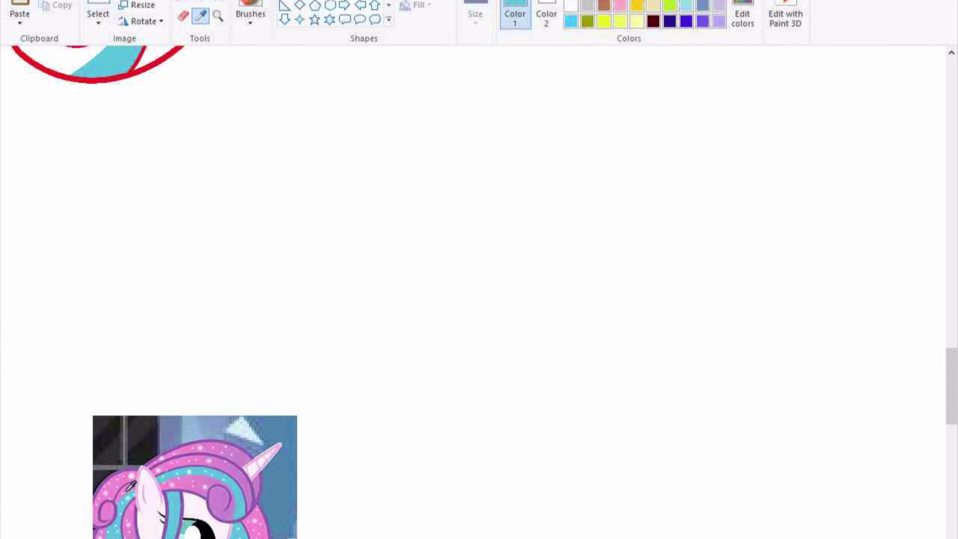
pyautogui.click(131, 486)
pyautogui.scroll(10, 130, 487)
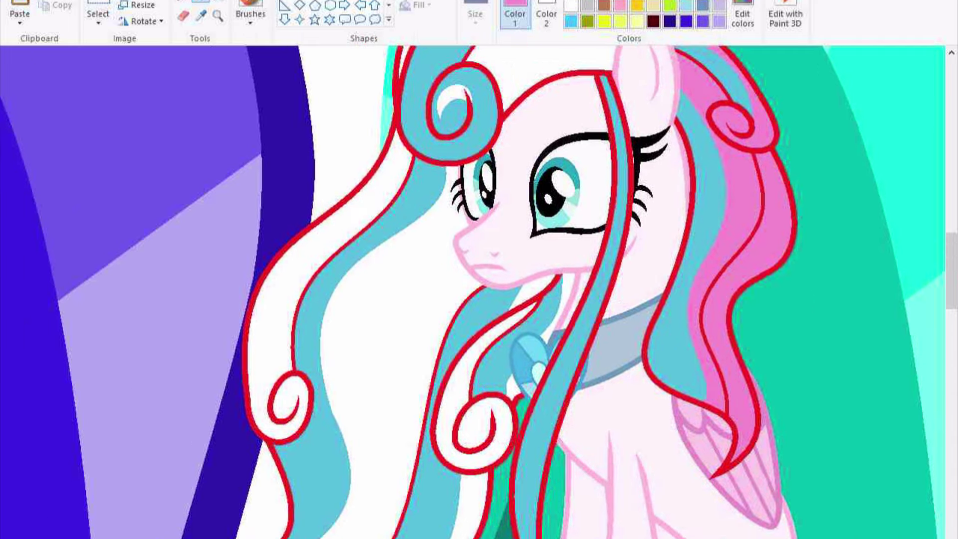
pyautogui.scroll(3, 499, 299)
pyautogui.click(543, 55)
pyautogui.click(454, 102)
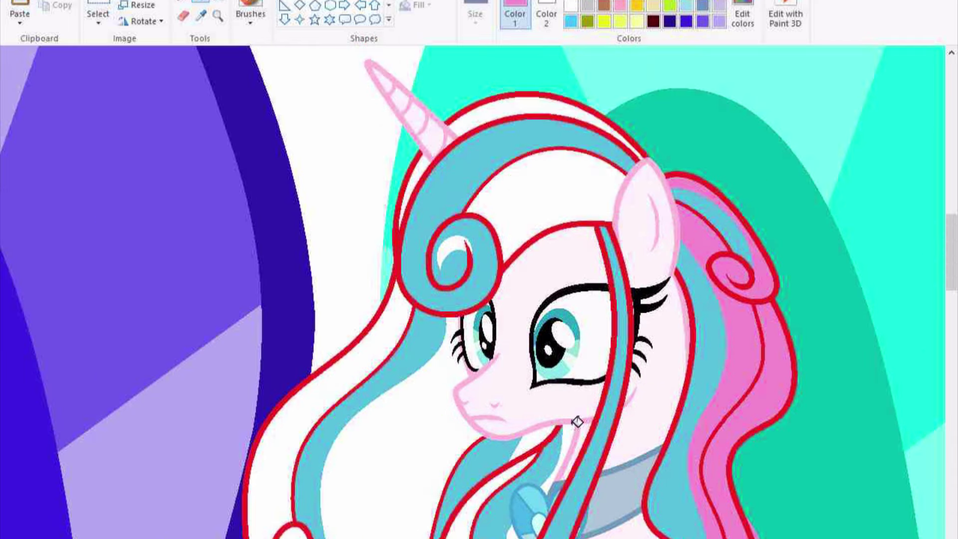
pyautogui.click(379, 280)
pyautogui.click(299, 279)
pyautogui.scroll(-10, 498, 299)
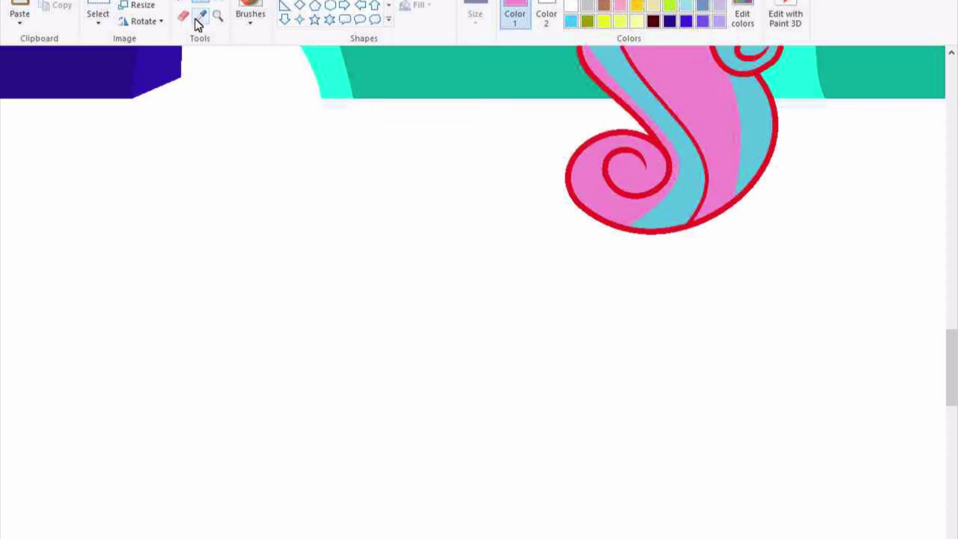
# Sample the purple outline colour from the reference picture and recolour the red tail and mane outlines with it
pyautogui.click(201, 15)
pyautogui.click(813, 511)
pyautogui.scroll(10, 630, 413)
pyautogui.click(630, 413)
pyautogui.click(821, 141)
pyautogui.scroll(10, 289, 301)
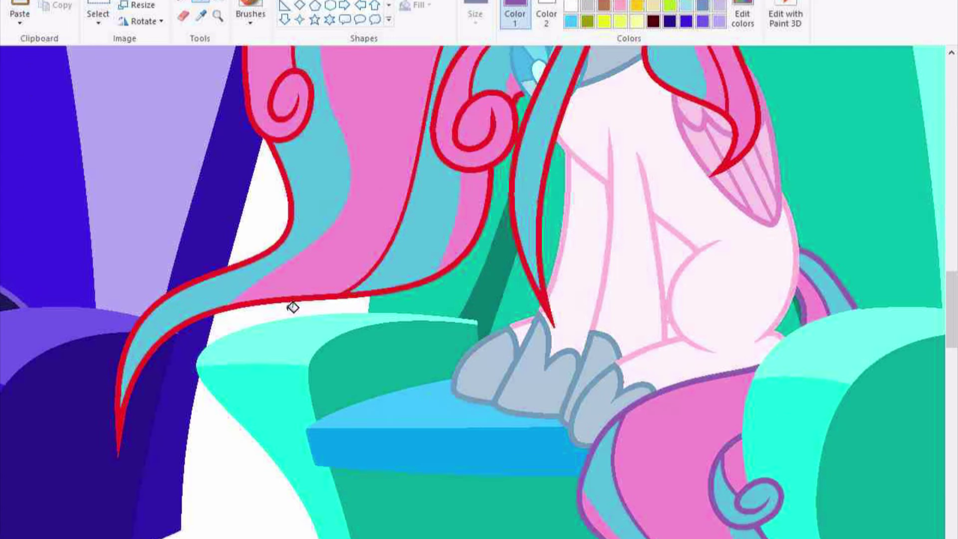
pyautogui.scroll(-2, 642, 328)
# Sample the mane's light blue as the drawing colour and check the finished mane and tail
pyautogui.click(202, 20)
pyautogui.scroll(-10, 498, 300)
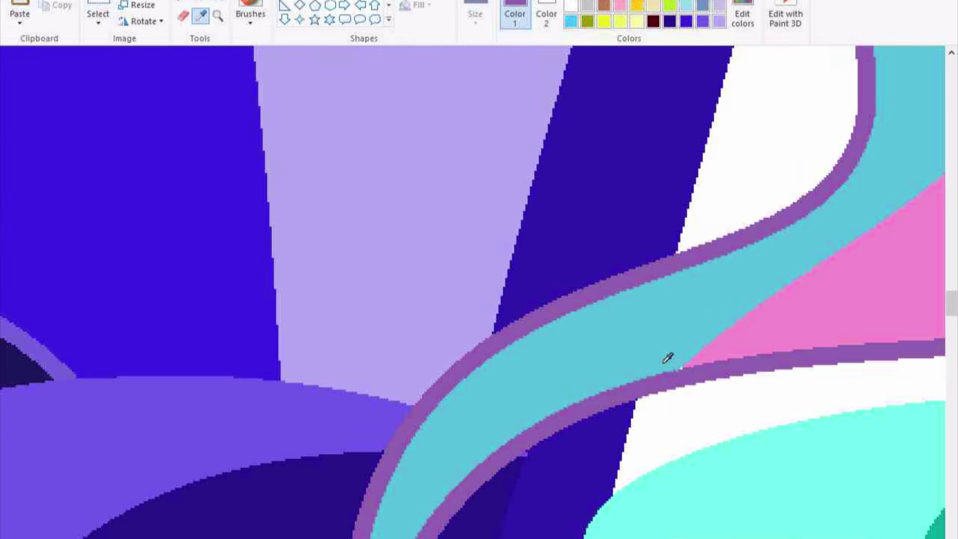
pyautogui.click(723, 442)
pyautogui.scroll(10, 648, 336)
pyautogui.click(98, 15)
pyautogui.scroll(-5, 253, 323)
pyautogui.scroll(5, 468, 195)
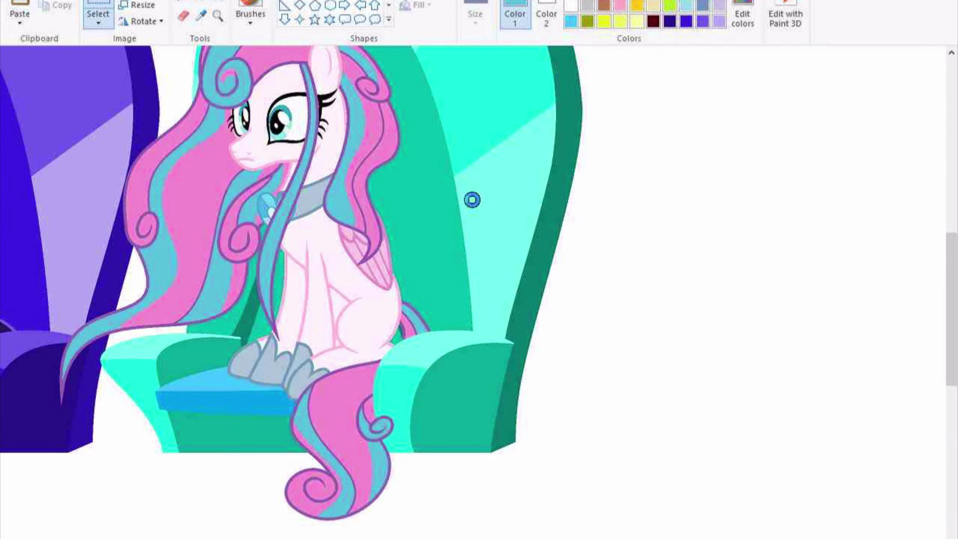
pyautogui.scroll(6, 453, 178)
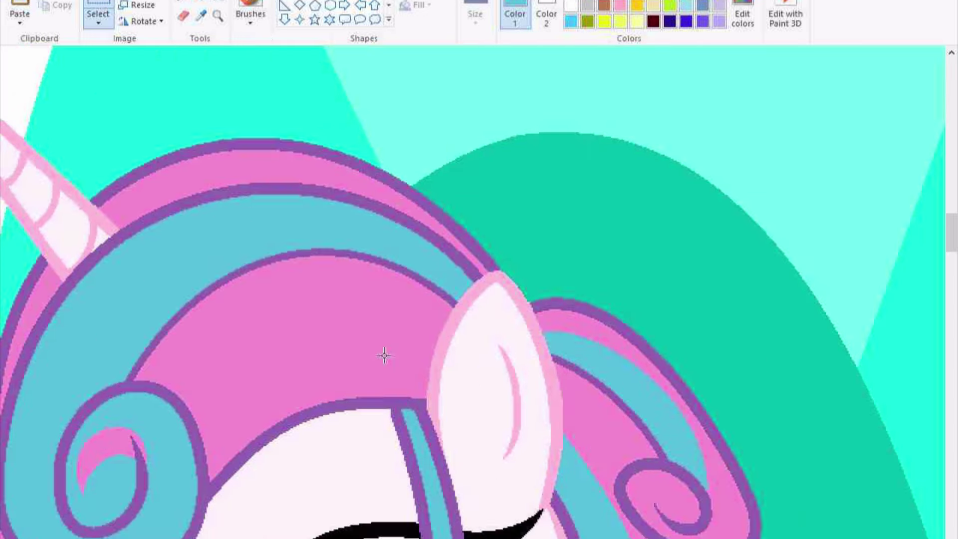
# Draw three rounded red crown spikes side by side on top of the mane in front of the ear
pyautogui.moveTo(707, 455); pyautogui.dragTo(631, 386)
pyautogui.moveTo(668, 419); pyautogui.dragTo(778, 279)
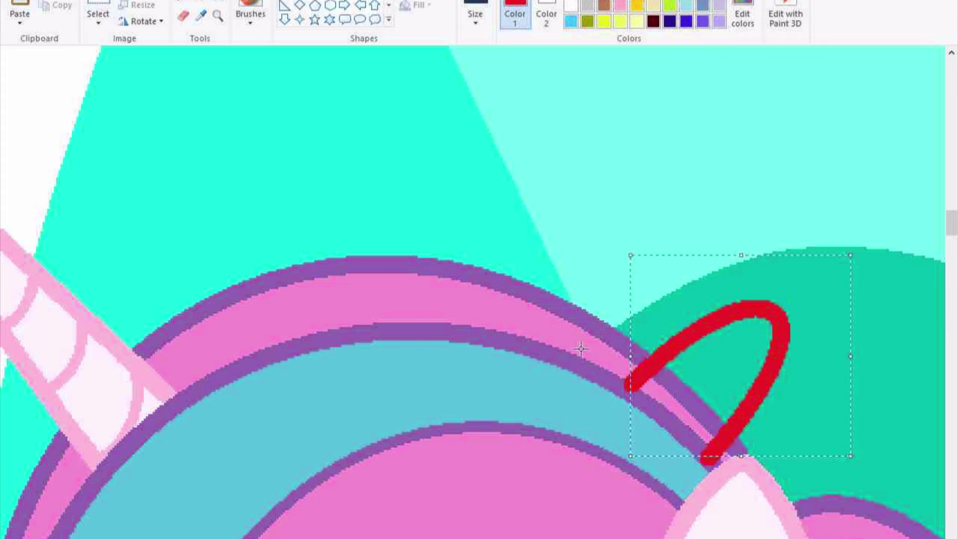
pyautogui.moveTo(631, 387); pyautogui.dragTo(519, 334)
pyautogui.moveTo(574, 360); pyautogui.dragTo(657, 109)
pyautogui.moveTo(519, 329)
pyautogui.mouseDown()
pyautogui.moveTo(440, 331)
pyautogui.moveTo(455, 140)
pyautogui.mouseUp()
# Sample the mane's purple outline colour and draw a purple line from the front crown spike to the ear tip
pyautogui.click(368, 335)
pyautogui.moveTo(381, 321); pyautogui.dragTo(711, 452)
pyautogui.moveTo(475, 386); pyautogui.dragTo(497, 321)
pyautogui.moveTo(399, 341); pyautogui.dragTo(708, 453)
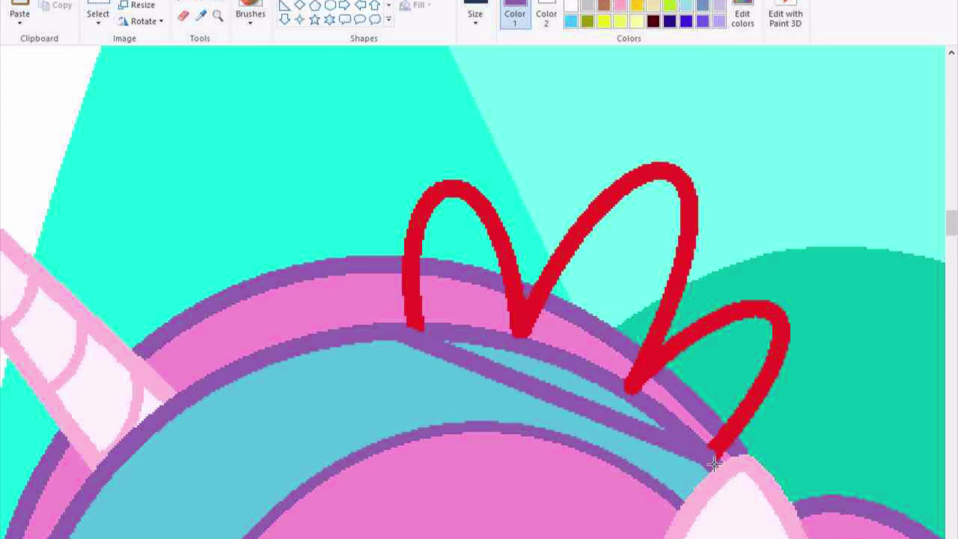